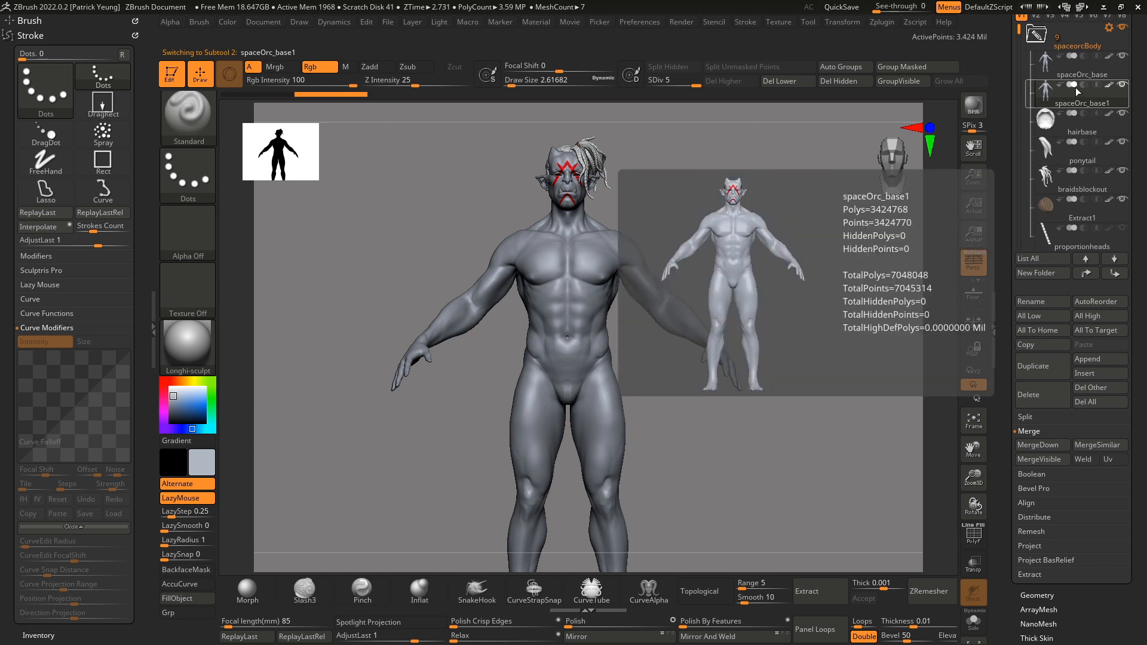
- Move the spaceOrc_base1 subtool out of the spaceorcBody folder to the end of the list and collapse the folder
left_click(1114, 273, "shift")
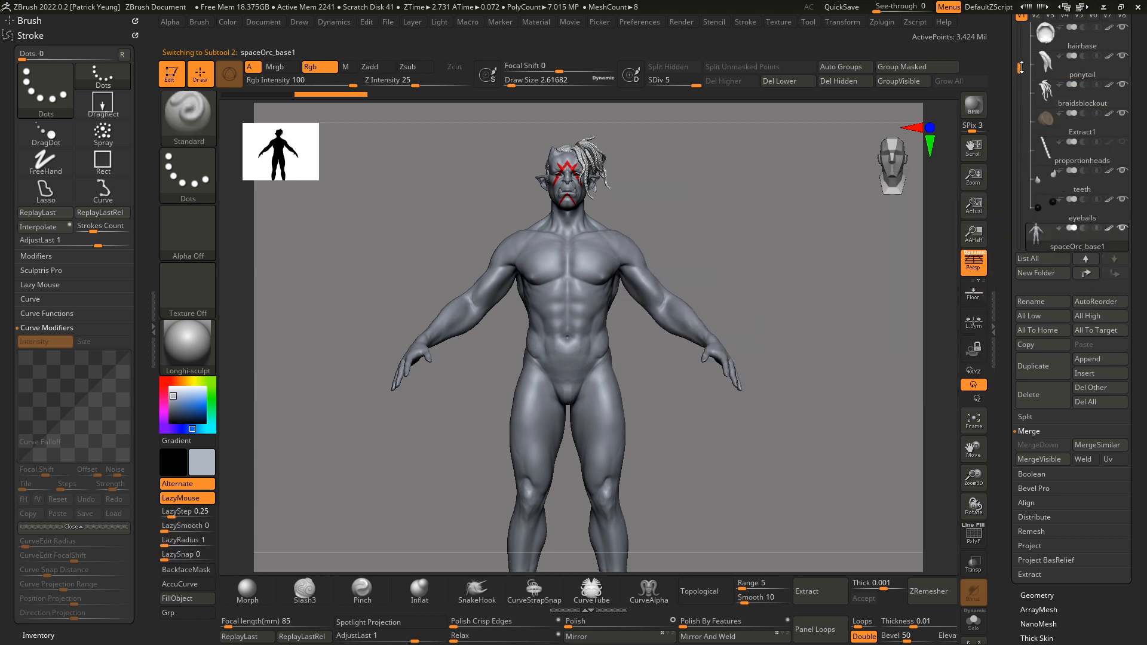
left_click_drag(1021, 68, 1021, 57)
left_click_drag(1004, 127, 1002, 199)
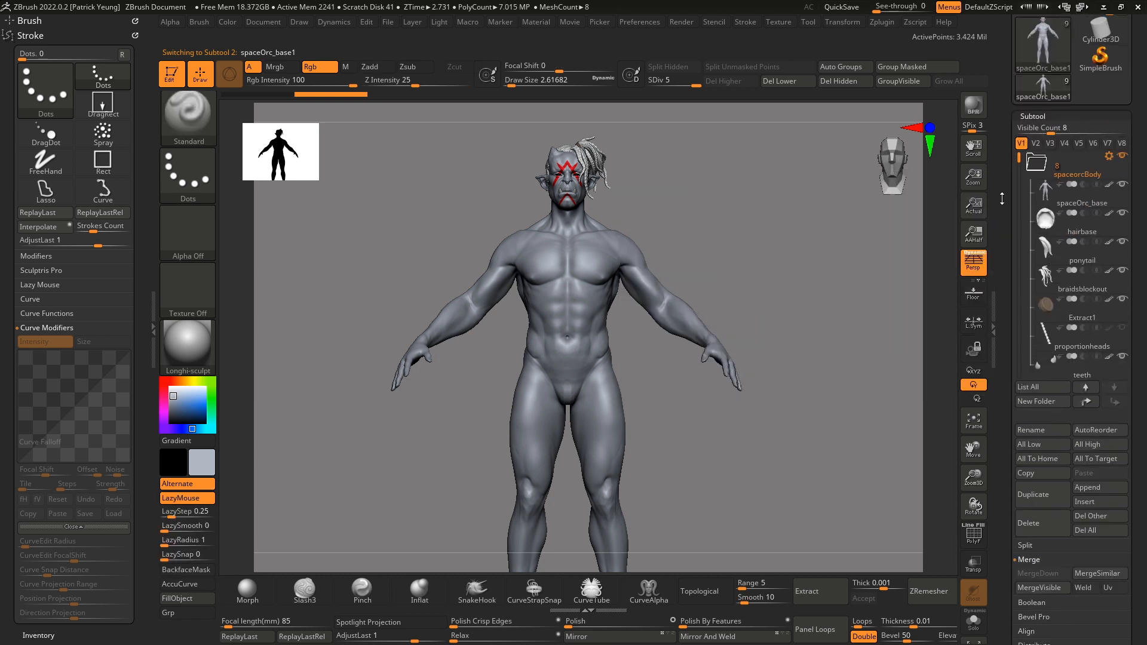
left_click(1063, 168)
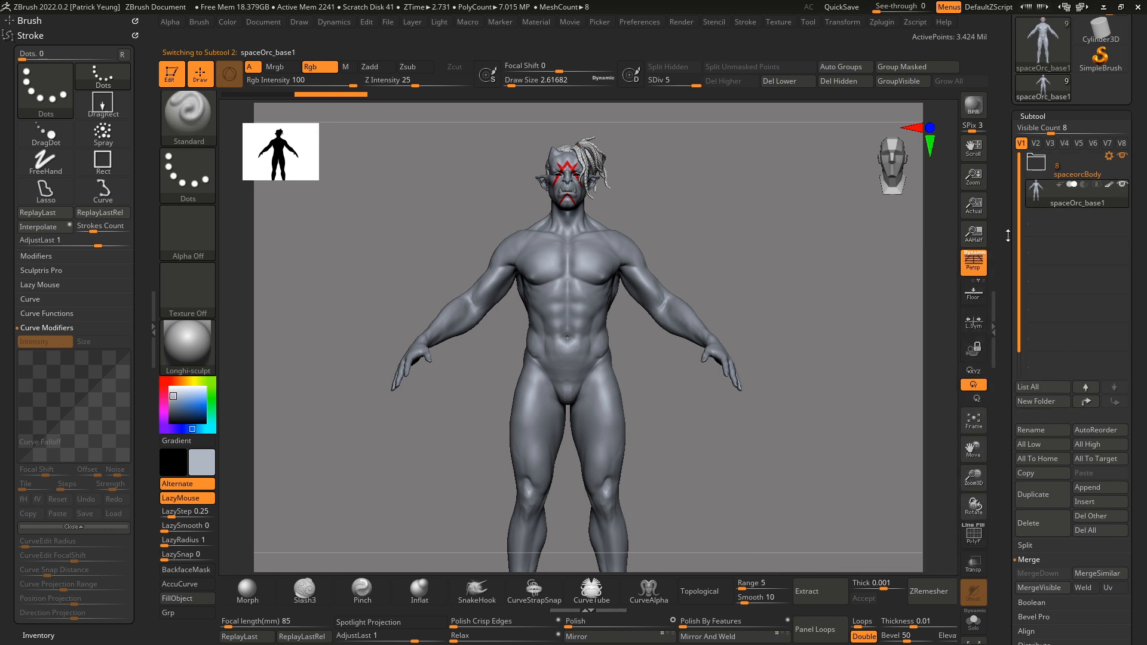
- Hide the spaceorcBody folder, duplicate the spaceOrc_base1 body and display the duplicate alone with its polyframe
left_click_drag(816, 426, 826, 484, "alt")
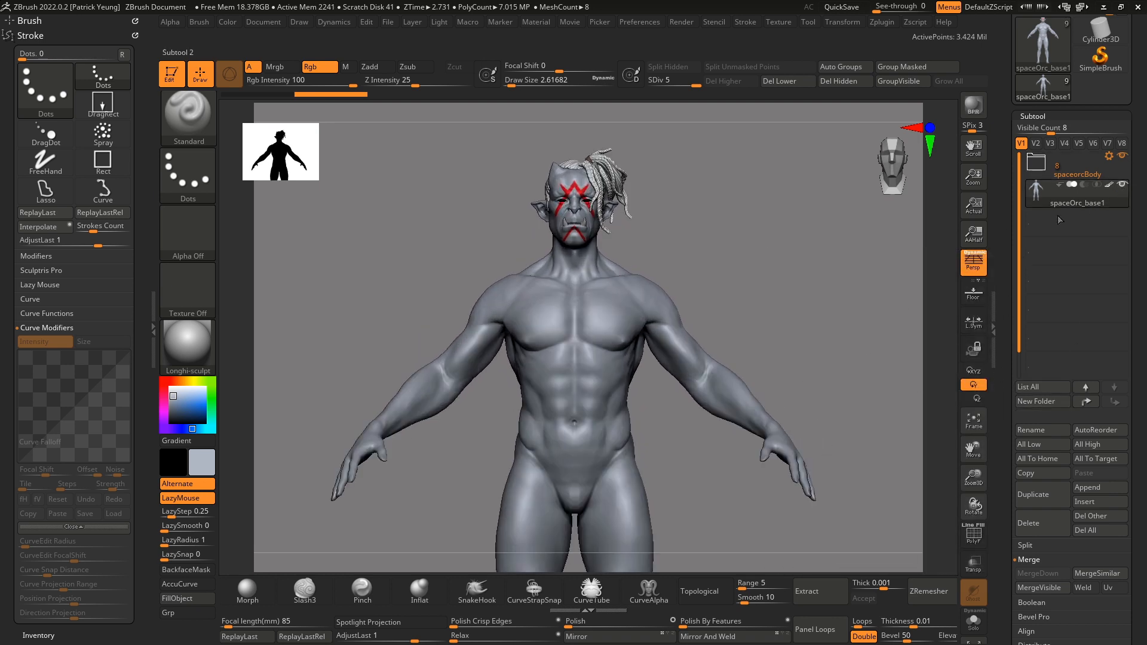
left_click(1122, 155)
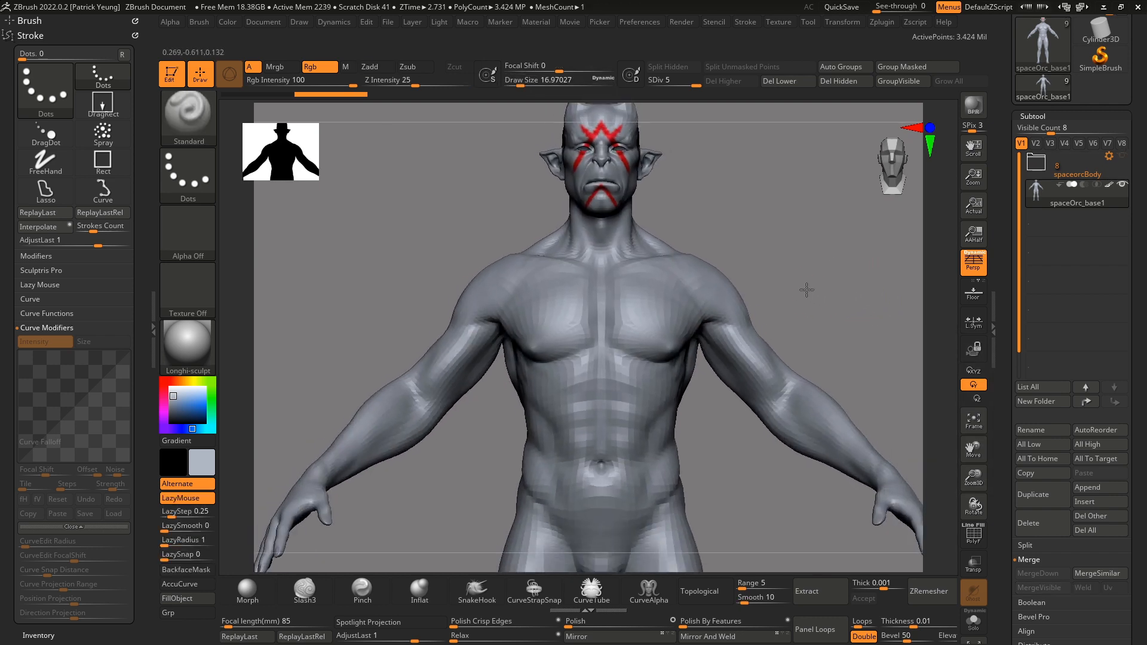
left_click_drag(807, 290, 795, 244, "alt")
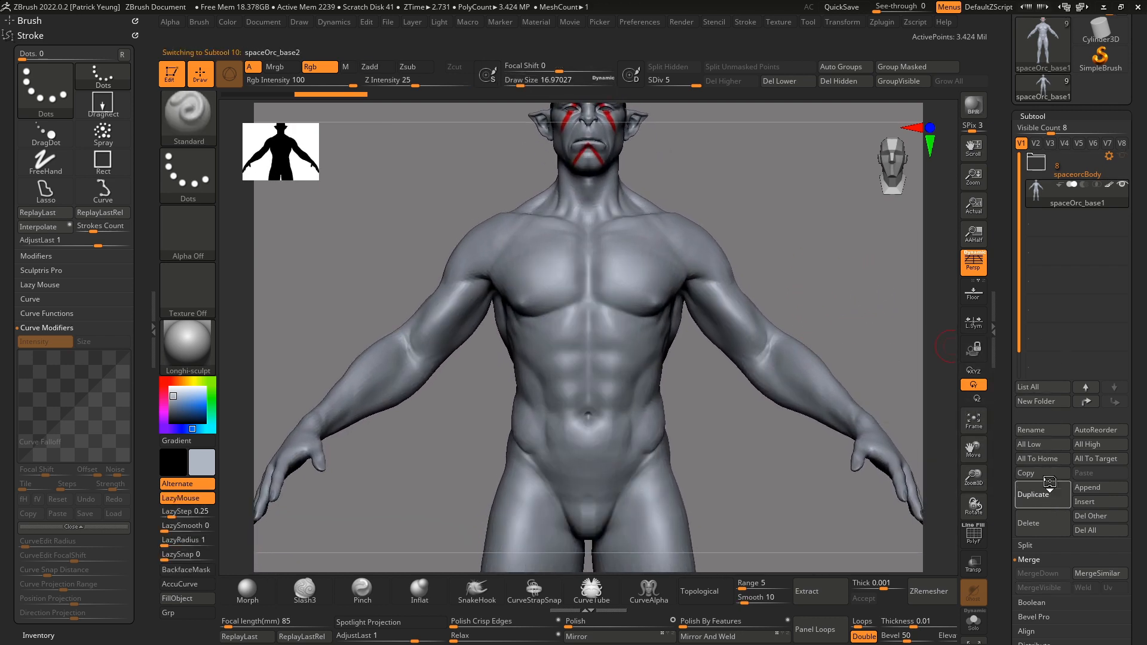
left_click_drag(764, 210, 754, 283, "alt")
left_click(975, 537)
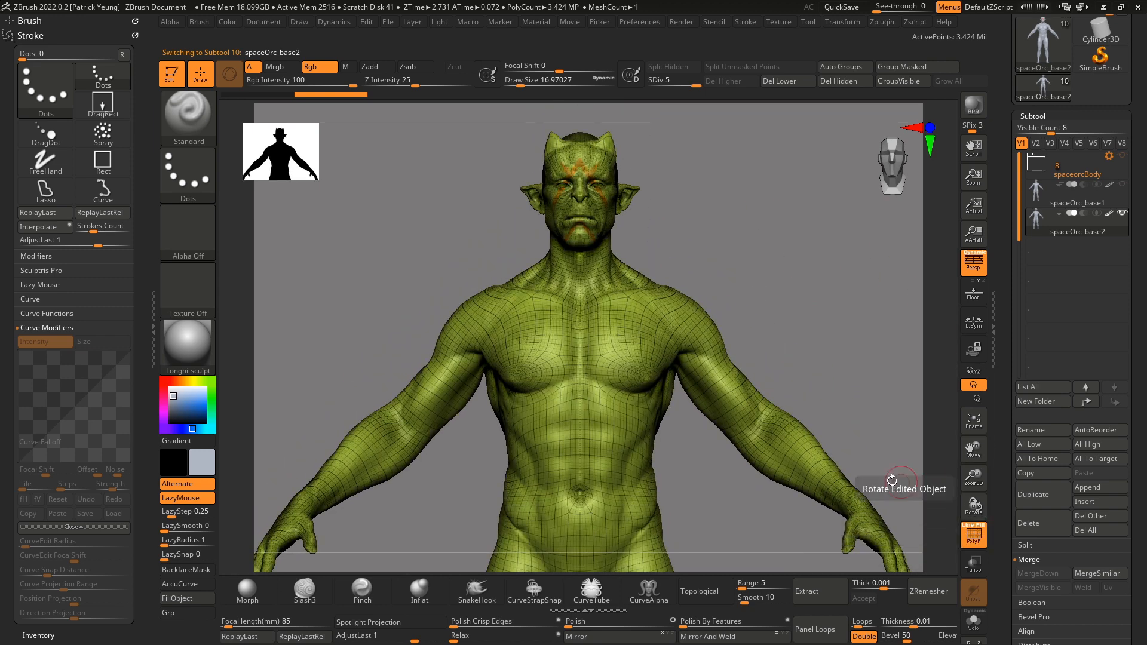
- Drop the duplicate body to subdivision level 3 and delete its other levels, ready for cutting with the KnifeCurve brush
left_click_drag(821, 372, 766, 163, "alt")
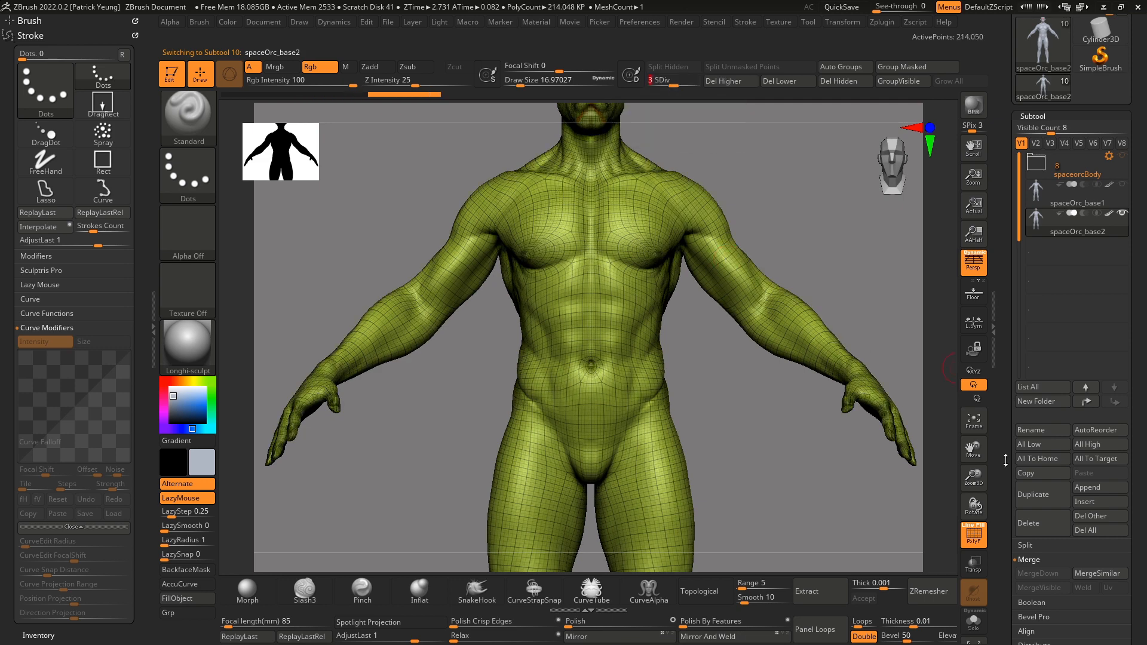
left_click(973, 534)
left_click(974, 535)
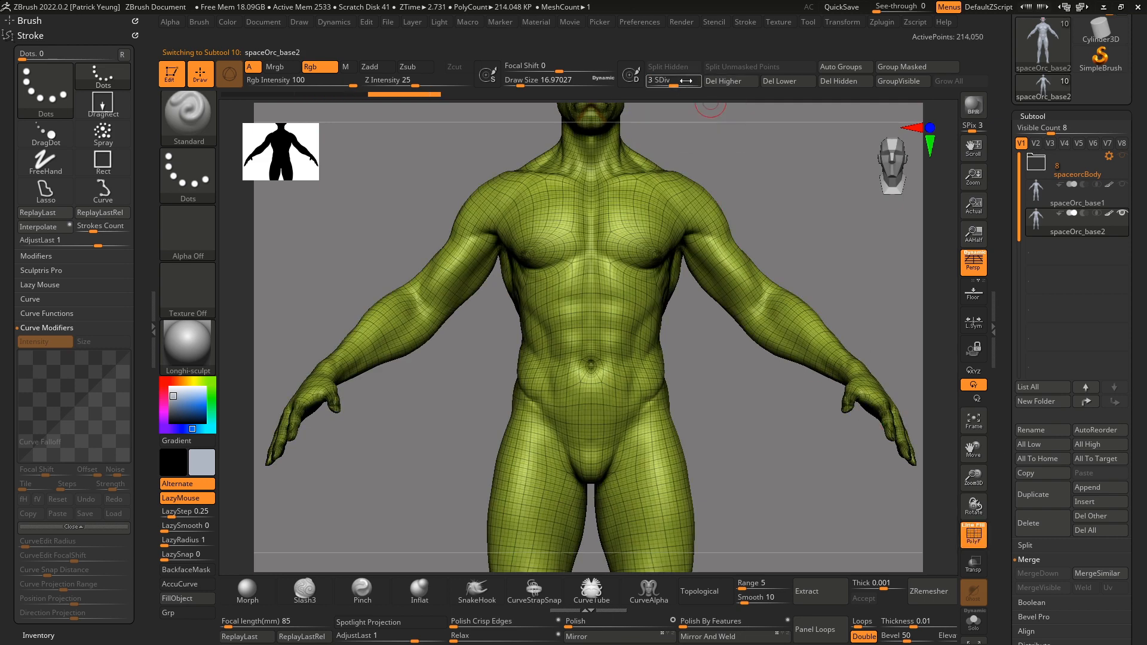
left_click_drag(753, 187, 757, 225, "alt")
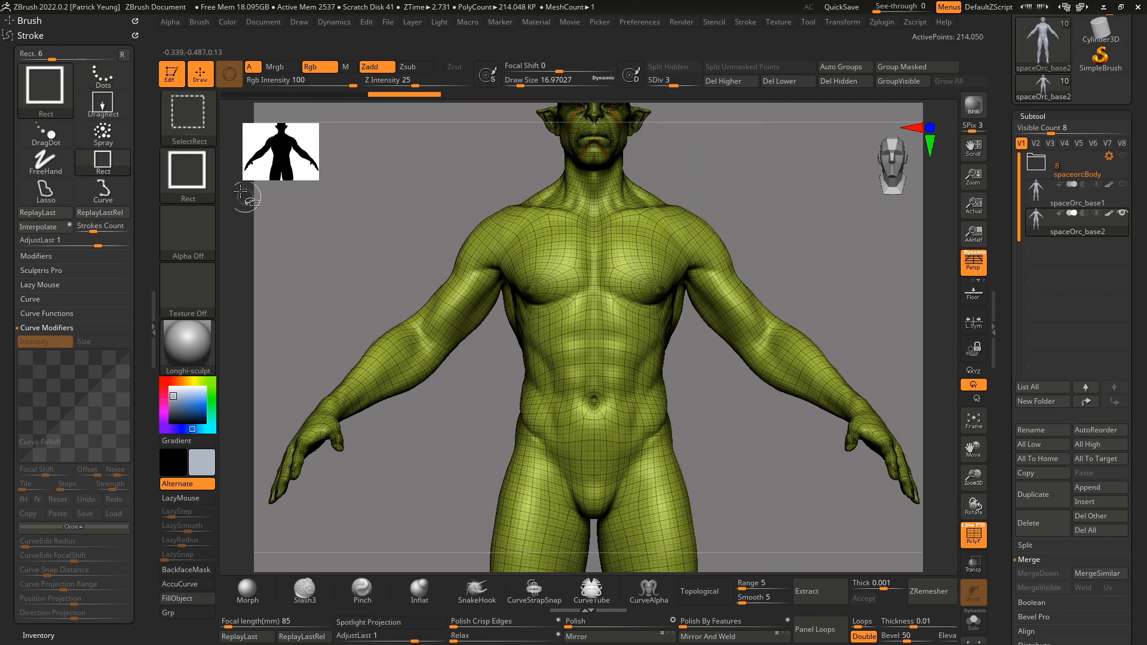
left_click(203, 119)
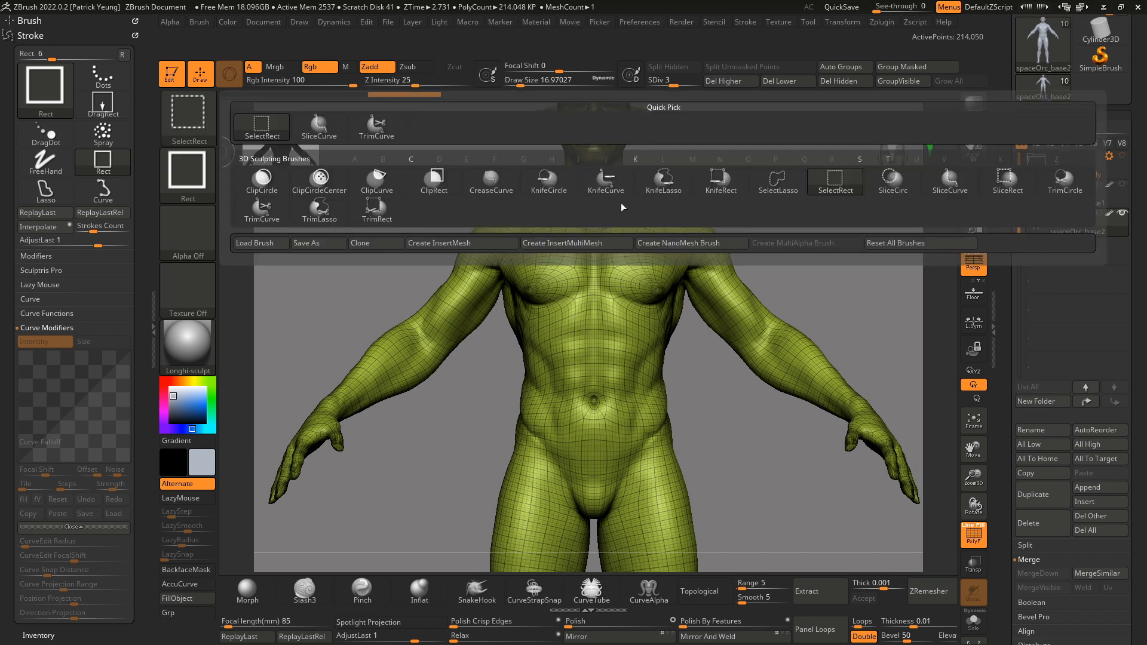
left_click(607, 181)
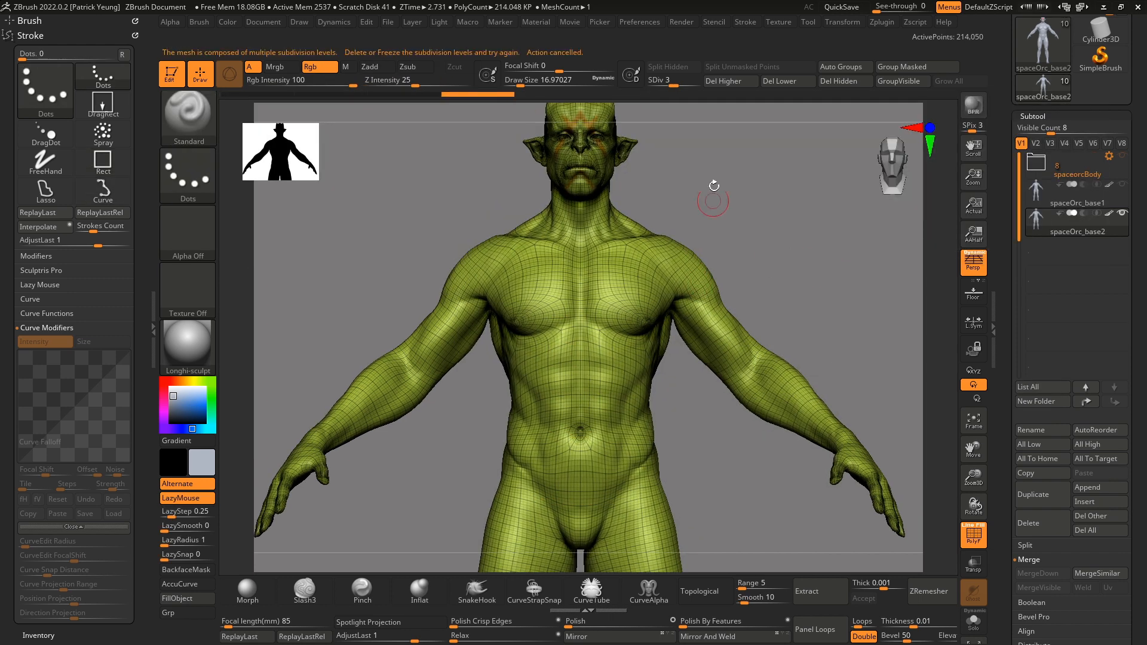
left_click(790, 84)
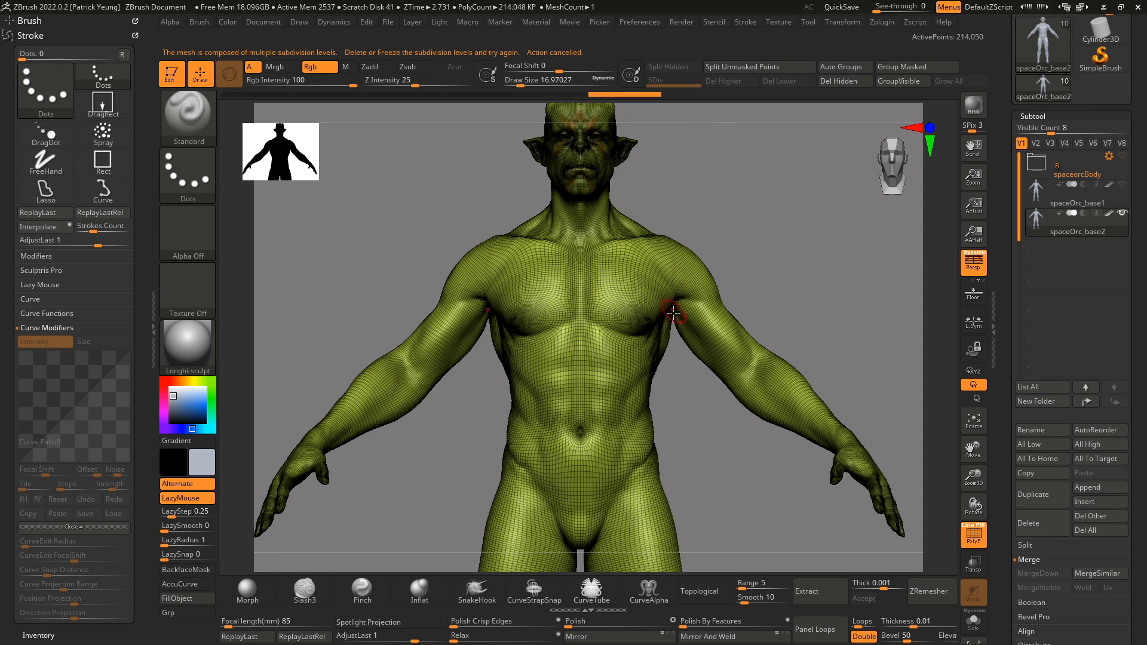
- Slice the arms off at the shoulders and the head off at the neck with KnifeCurve, and turn off the polyframe
key("ctrl+shift")
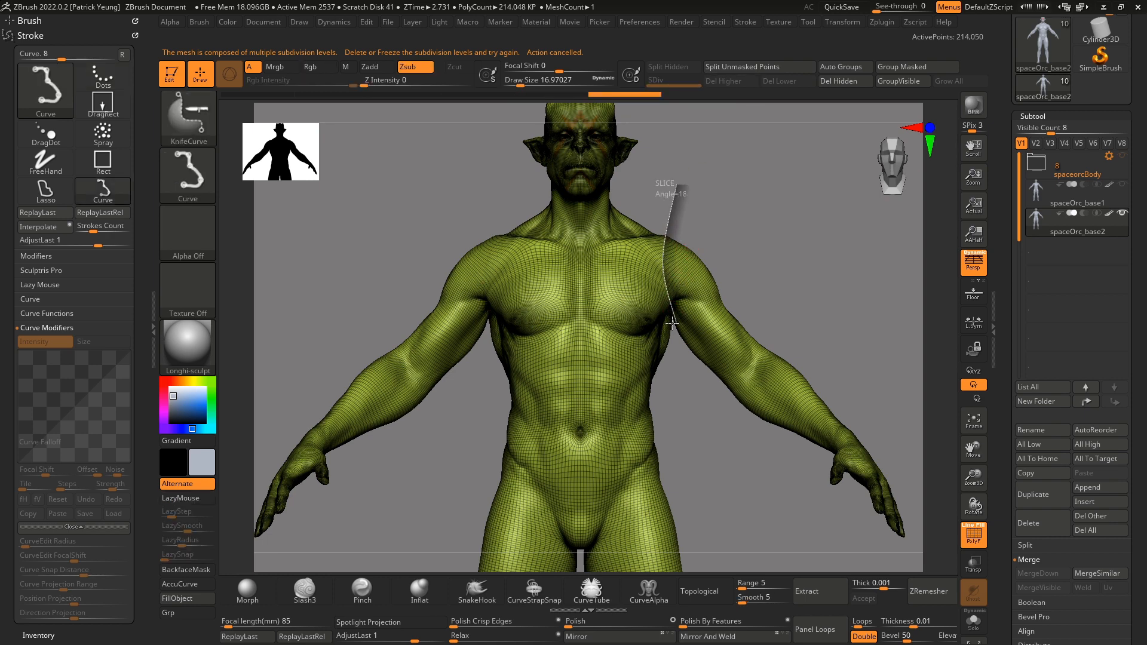
left_click_drag(671, 339, 671, 341, "ctrl+shift")
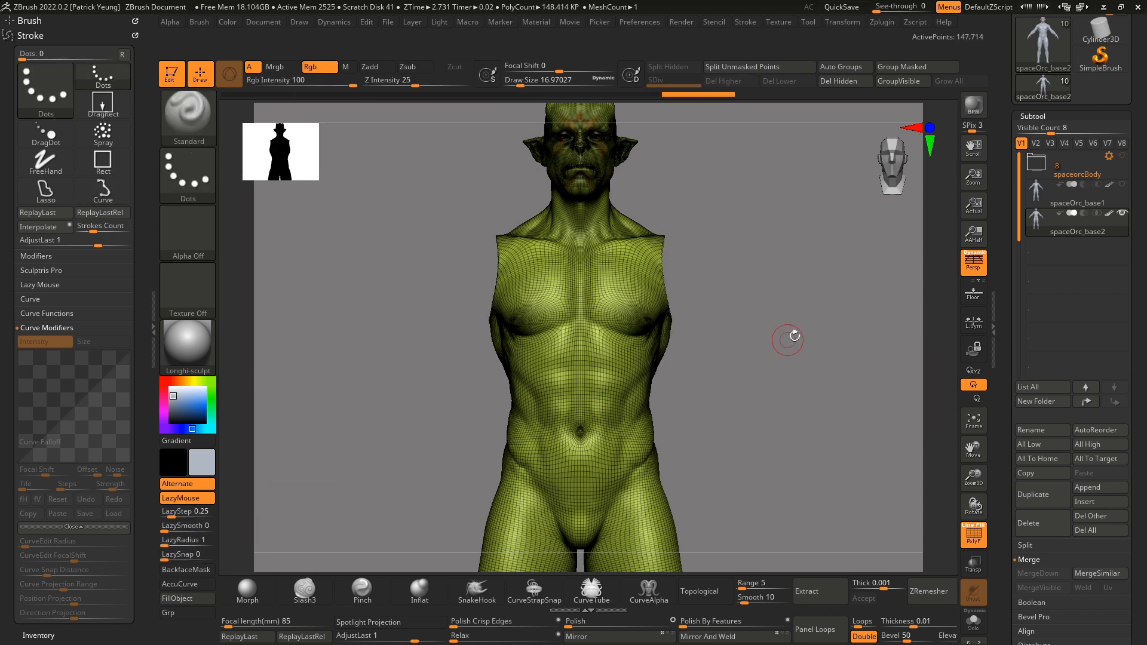
mouse_move(794, 333)
left_mouse_down()
mouse_move(798, 378)
mouse_move(827, 384)
mouse_move(811, 380)
mouse_move(818, 440)
mouse_move(808, 422)
mouse_move(826, 343)
mouse_move(856, 338)
mouse_move(827, 358)
mouse_move(857, 366)
mouse_move(825, 374)
mouse_move(775, 346)
left_mouse_up()
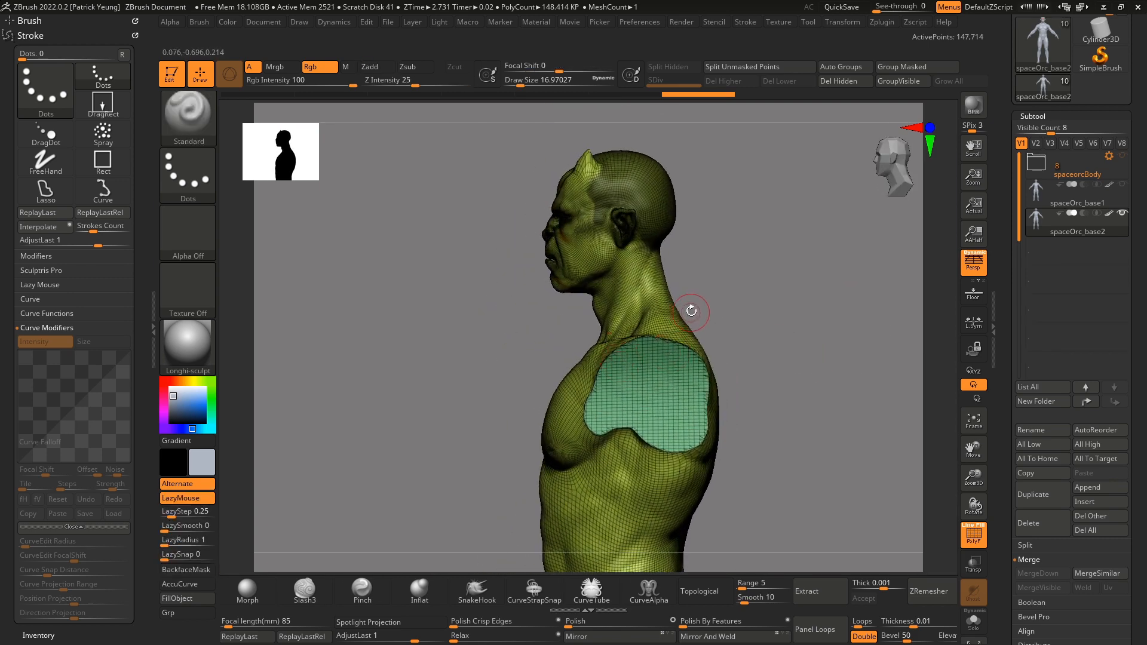
left_click_drag(492, 348, 748, 228, "ctrl+shift")
mouse_move(767, 314)
left_mouse_down()
mouse_move(842, 317)
mouse_move(773, 377)
mouse_move(830, 251)
mouse_move(814, 318)
mouse_move(798, 307)
mouse_move(769, 528)
left_mouse_up()
left_click(973, 533)
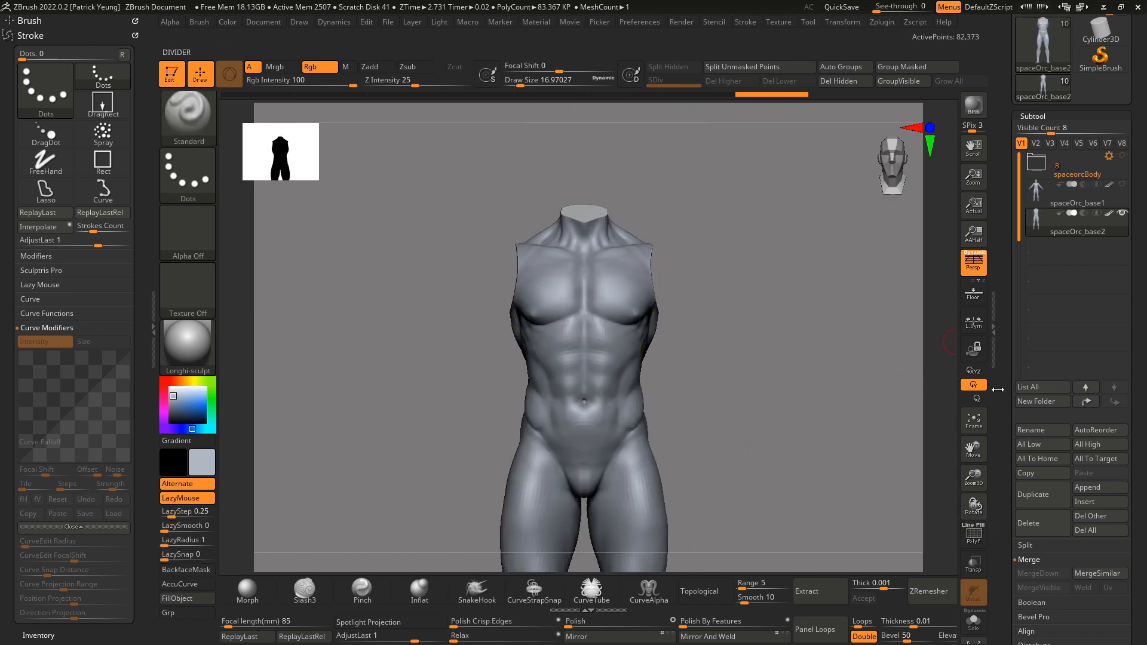
- Show the spaceOrc_base1 body again and fill the cut torso piece with dark grey
left_click(1122, 184)
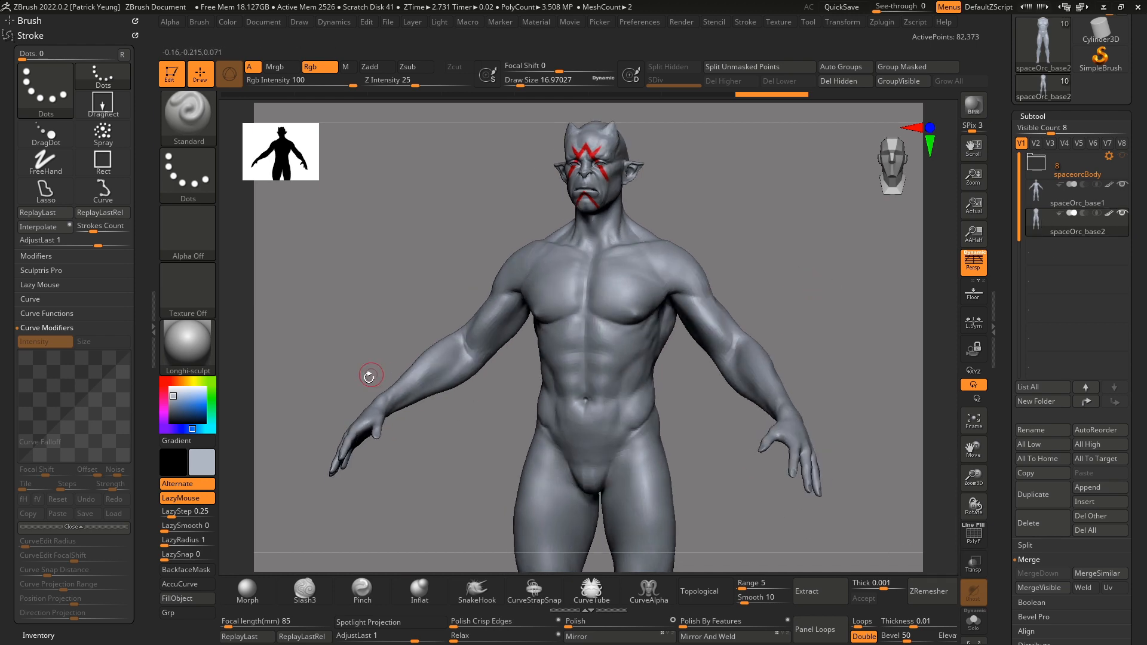
key("b")
key("m")
key("v")
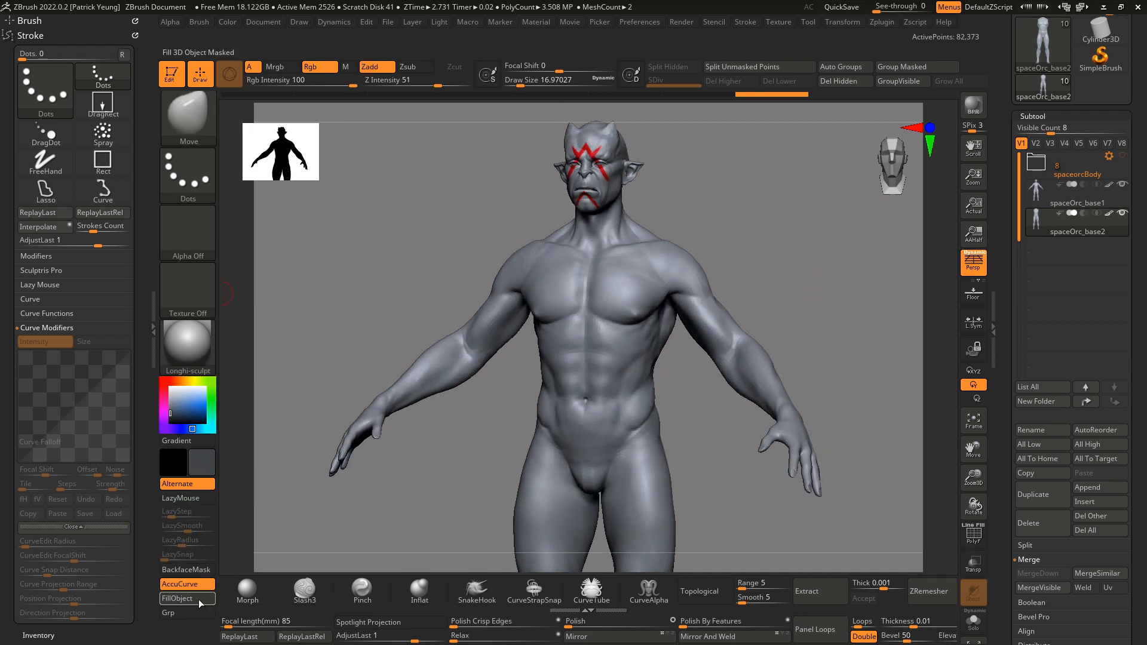
left_click(199, 600)
left_click_drag(840, 307, 744, 254, "alt")
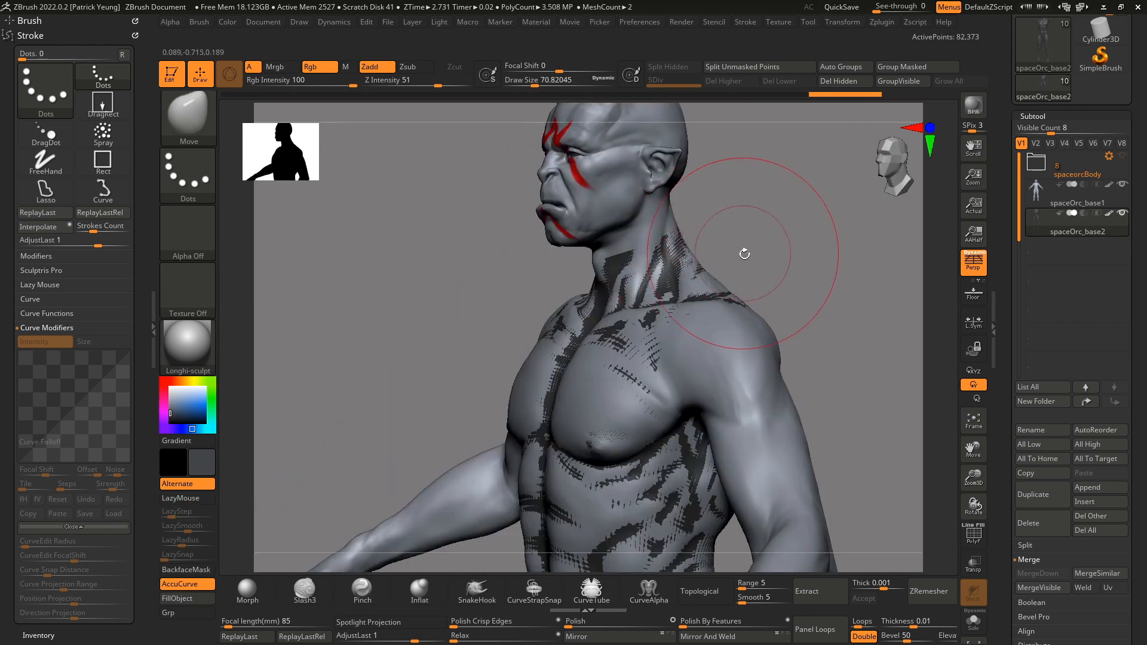
- Offset the dark torso piece outward from the body with a transpose line to form a garment shell
key("w")
left_click(701, 288, "alt")
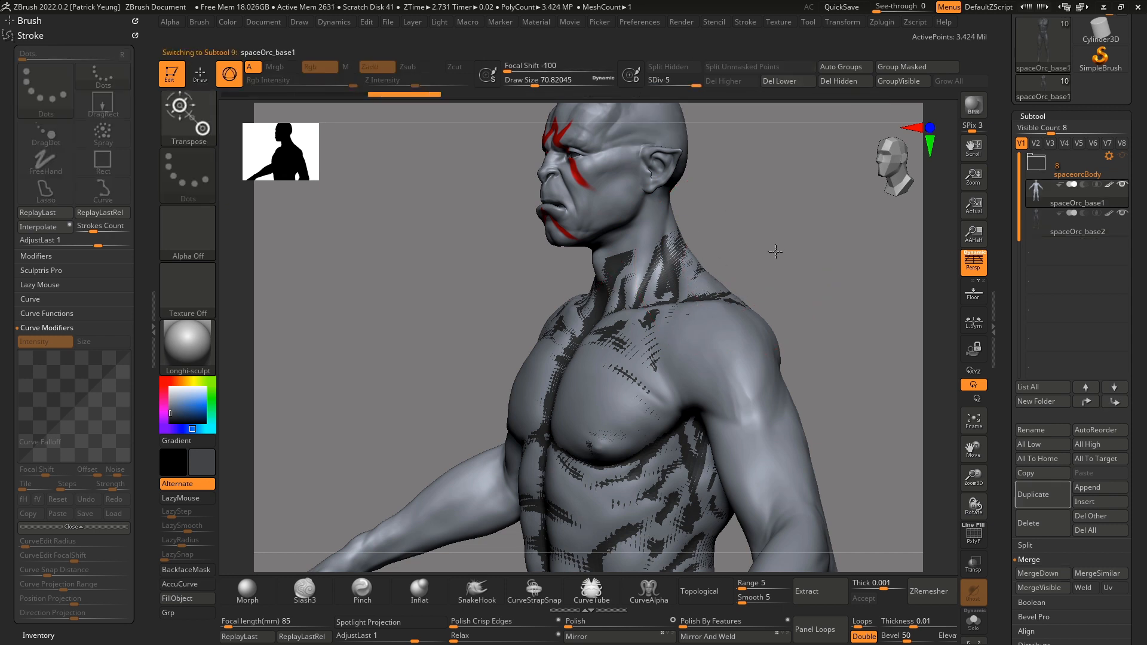
left_click(1036, 227)
left_click_drag(771, 259, 773, 265, "shift")
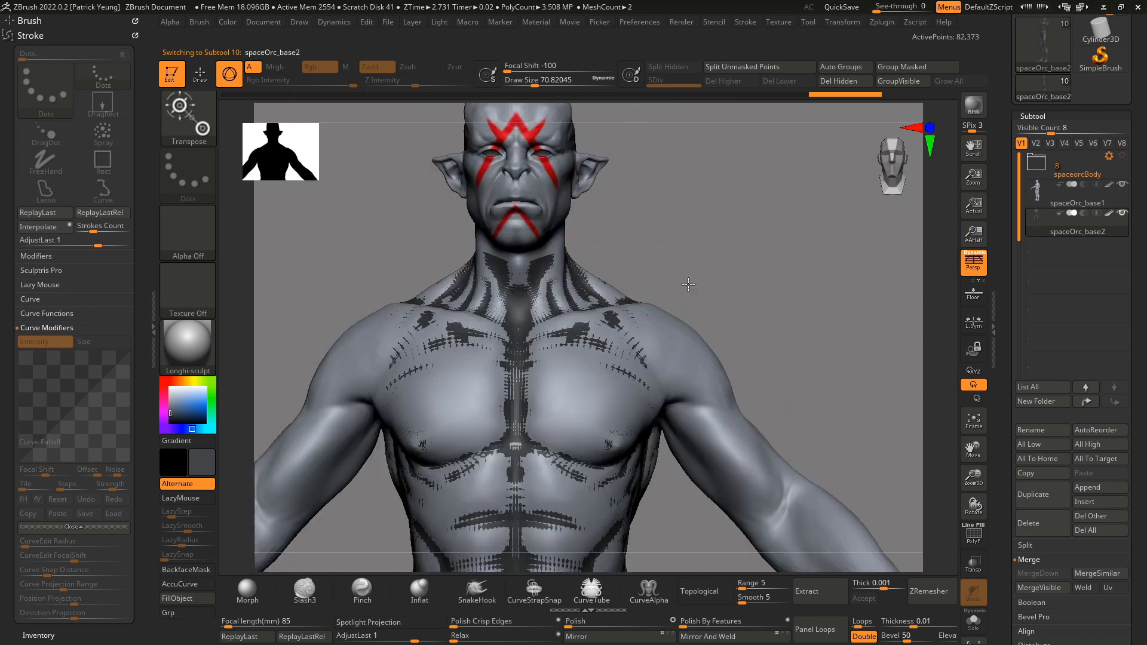
key("y")
left_click_drag(590, 297, 694, 247)
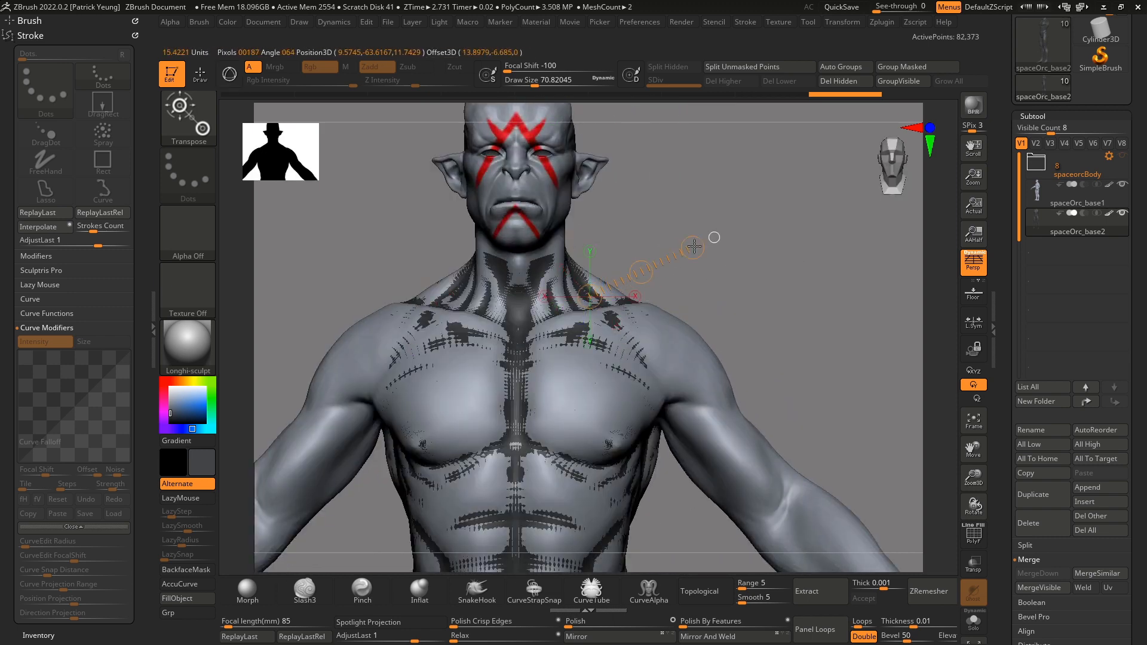
left_click(719, 234, "ctrl")
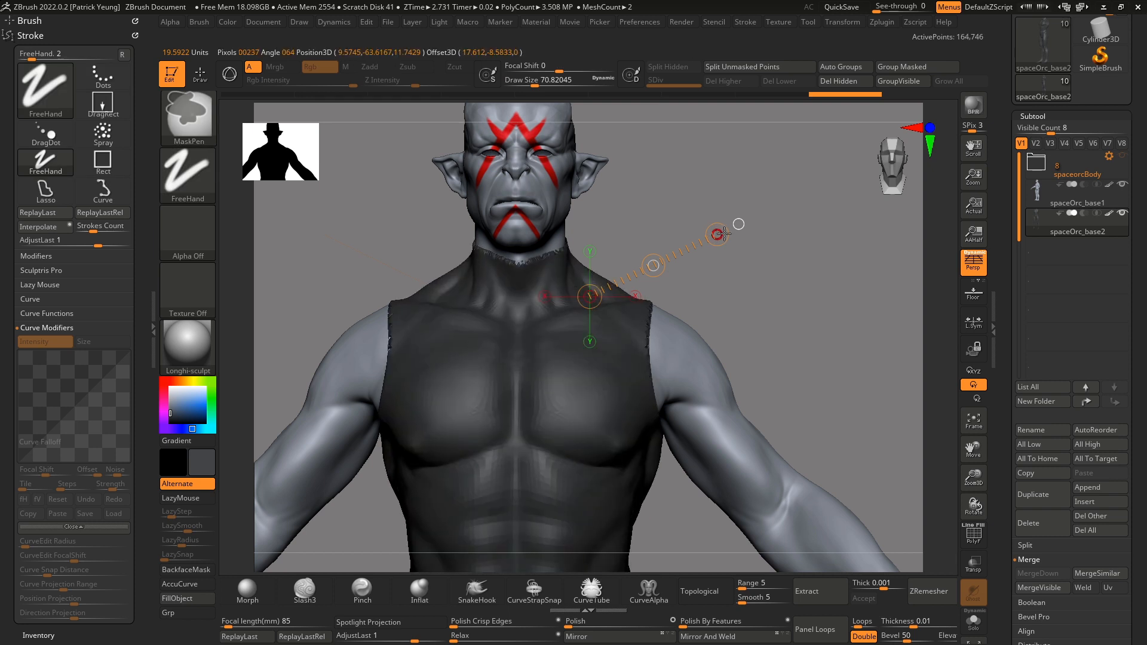
- Smooth the jagged armhole and neckline edges of the dark garment
key("q")
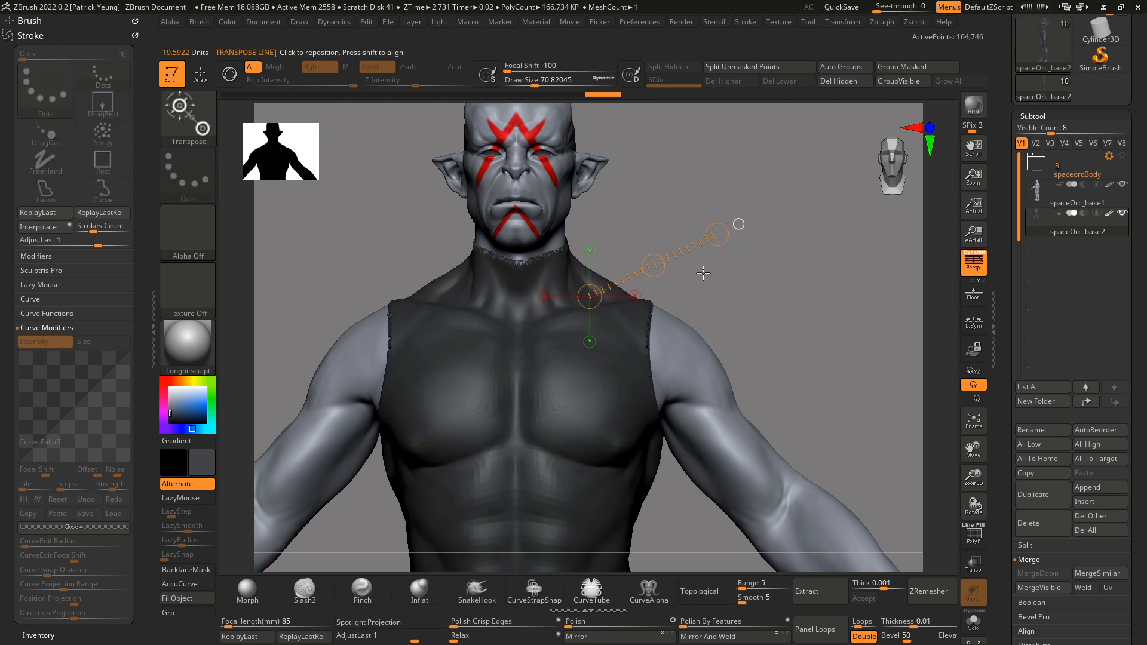
mouse_move(649, 341)
left_mouse_down("shift")
mouse_move(657, 295)
mouse_move(732, 281)
left_mouse_up("shift")
left_click_drag(547, 272, 563, 267, "shift")
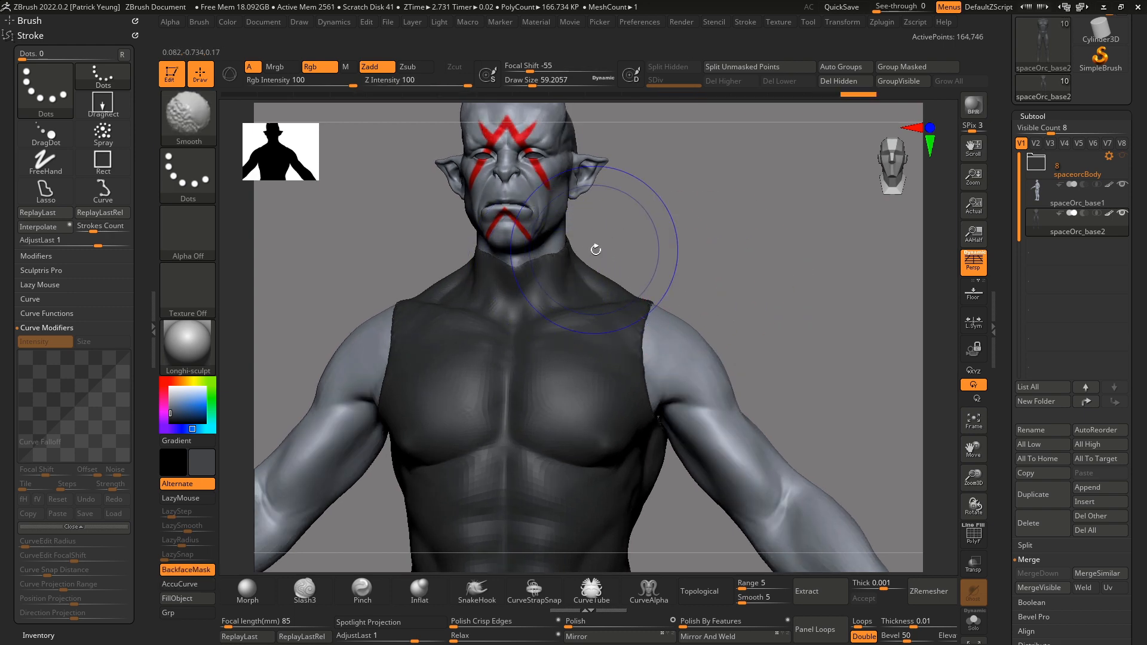
- Pull the garment's neckline up around the neck with the Move brush and smooth the chest
left_click_drag(687, 238, 764, 272, "alt")
key("s")
left_click_drag(631, 281, 634, 270)
mouse_move(751, 277)
left_mouse_down("alt")
mouse_move(753, 290)
mouse_move(860, 287)
left_mouse_up("alt")
left_click_drag(563, 335, 555, 406, "shift")
mouse_move(813, 323)
left_mouse_down("alt")
mouse_move(824, 294)
mouse_move(814, 343)
mouse_move(955, 374)
left_mouse_up("alt")
key("s")
left_click_drag(627, 289, 621, 271)
left_click_drag(774, 286, 621, 284)
- Build up volume around the collar with the Clay brush and smooth the shoulder area
key("b")
key("c")
key("l")
mouse_move(659, 258)
left_mouse_down("shift")
mouse_move(755, 256)
mouse_move(664, 255)
mouse_move(633, 293)
mouse_move(642, 280)
left_mouse_up("shift")
left_click_drag(705, 272, 805, 476, "shift")
left_click_drag(771, 287, 629, 297)
mouse_move(746, 359)
left_mouse_down("shift")
mouse_move(814, 371)
mouse_move(878, 359)
left_mouse_up("shift")
- Reshape the collar's front and sides with the Move brush at a draw size of about 33
key("b")
key("m")
key("v")
key("s")
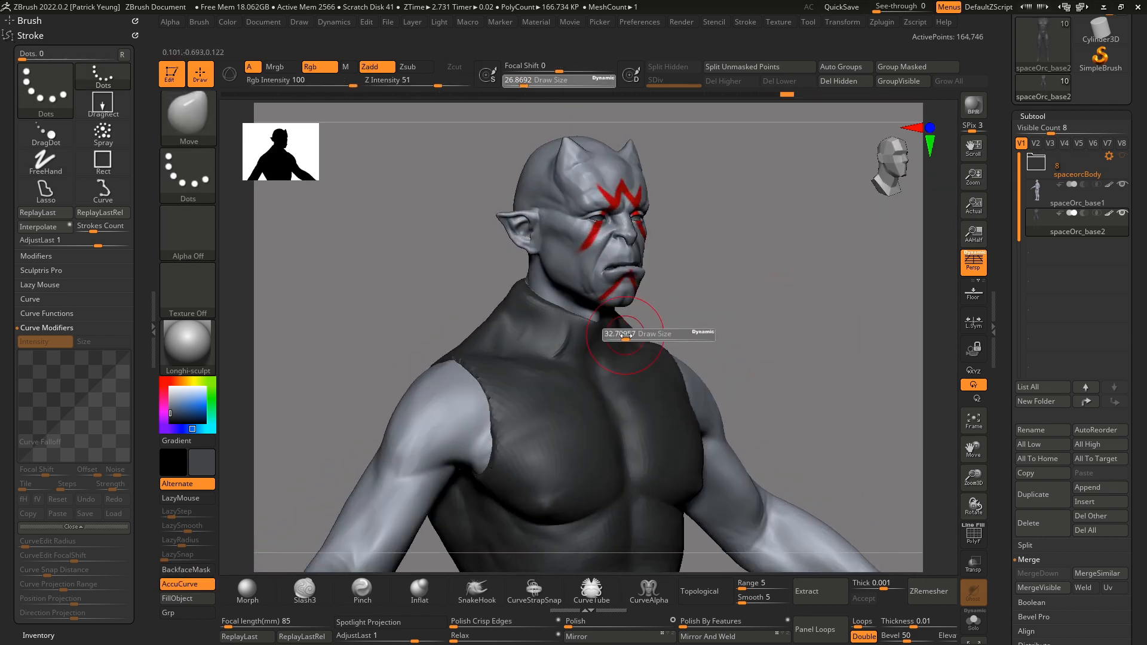
left_click_drag(622, 333, 626, 333)
mouse_move(764, 328)
left_mouse_down("shift")
mouse_move(662, 319)
mouse_move(628, 333)
left_mouse_up("shift")
- Thicken the side of the collar with Clay brush strokes and smooth the result
key("b")
key("c")
key("l")
left_click_drag(746, 311, 675, 311)
left_click_drag(633, 302, 652, 326)
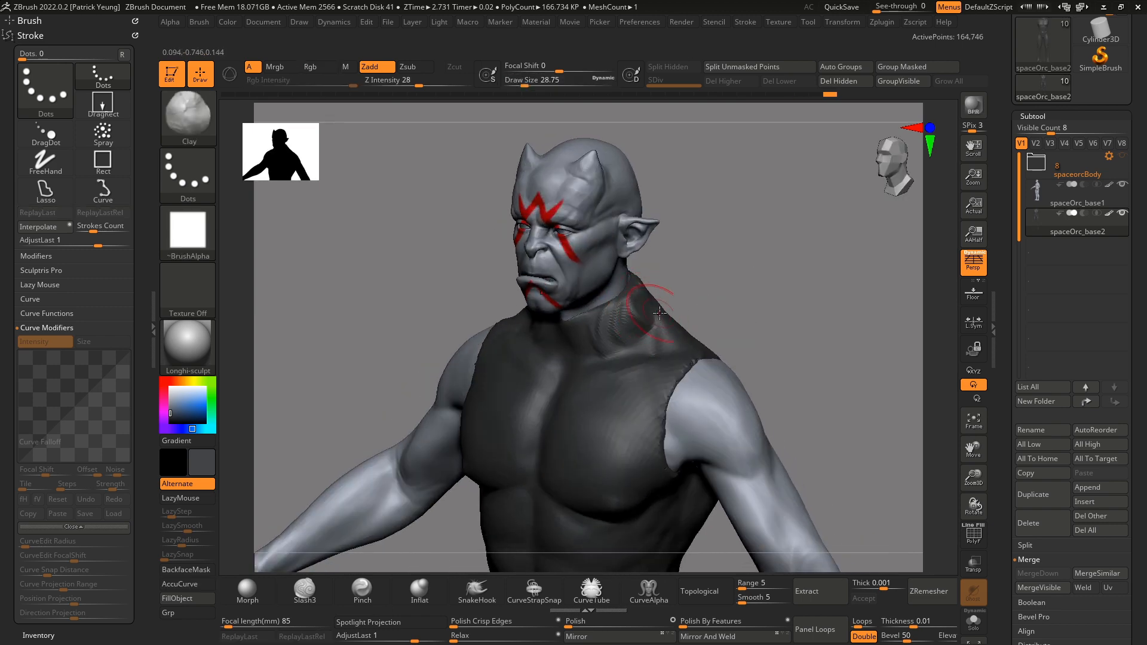
mouse_move(746, 317)
left_mouse_down("shift")
mouse_move(794, 318)
mouse_move(806, 342)
mouse_move(776, 334)
left_mouse_up("shift")
- Adjust the collar outline with the Move brush and build up the garment's upper chest with the Clay brush
key("b")
key("m")
key("v")
key("s")
mouse_move(686, 312)
left_mouse_down()
mouse_move(698, 312)
mouse_move(674, 303)
mouse_move(745, 299)
mouse_move(827, 339)
mouse_move(649, 329)
mouse_move(822, 318)
mouse_move(819, 207)
mouse_move(788, 258)
left_mouse_up()
key("b")
key("c")
key("l")
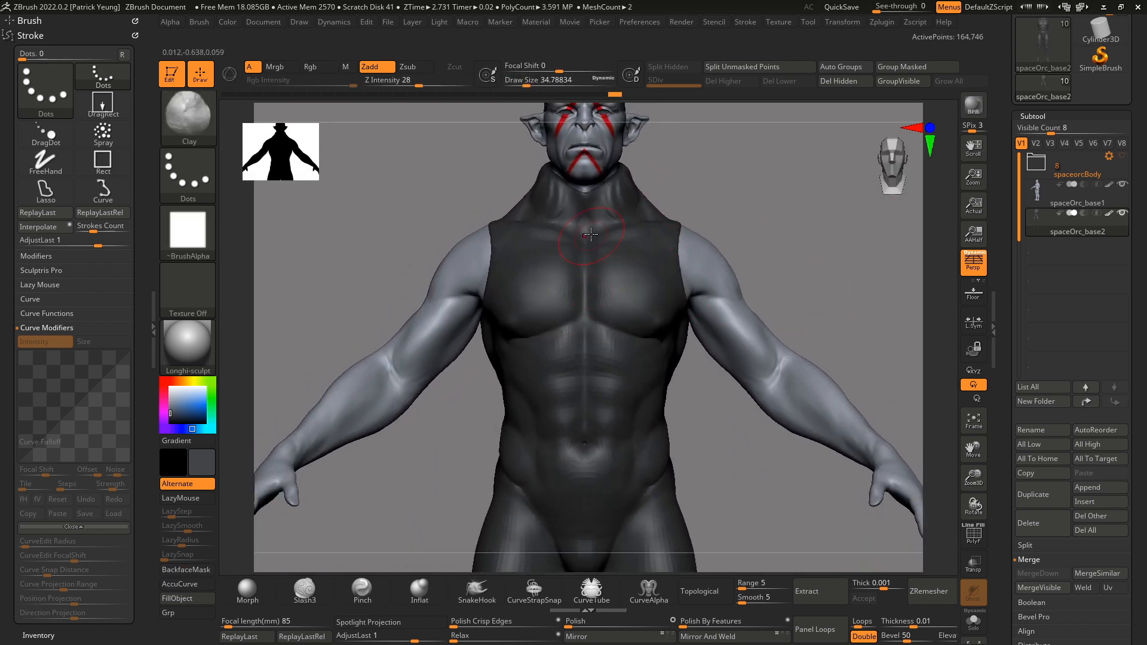
right_click_drag(686, 336, 646, 307)
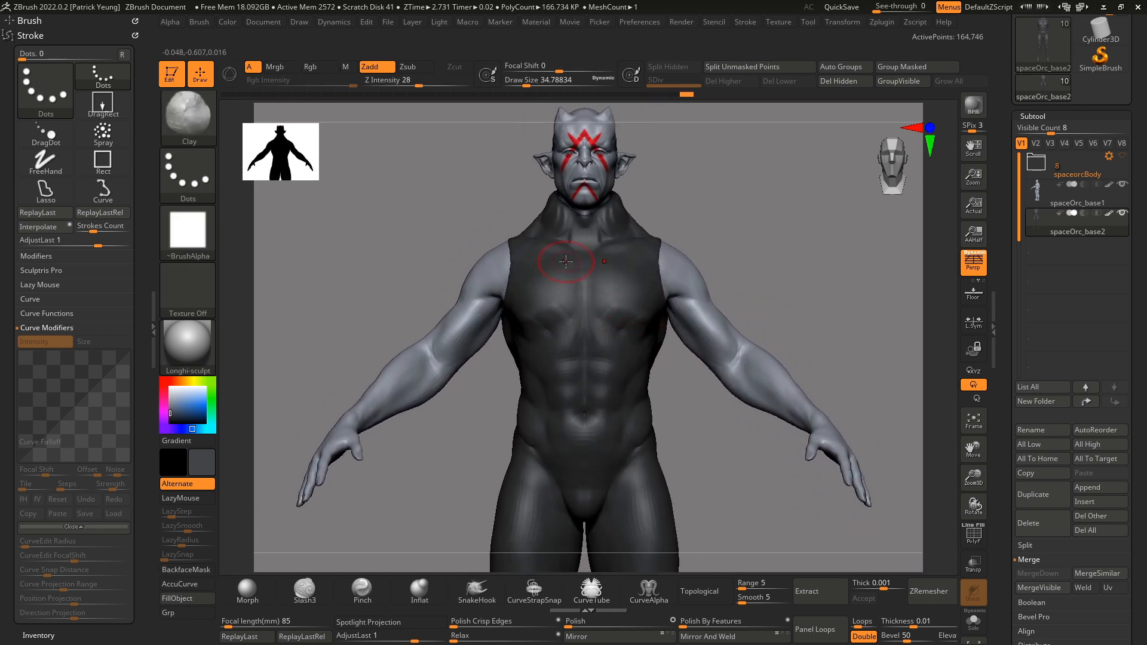
right_click_drag(614, 250, 761, 301)
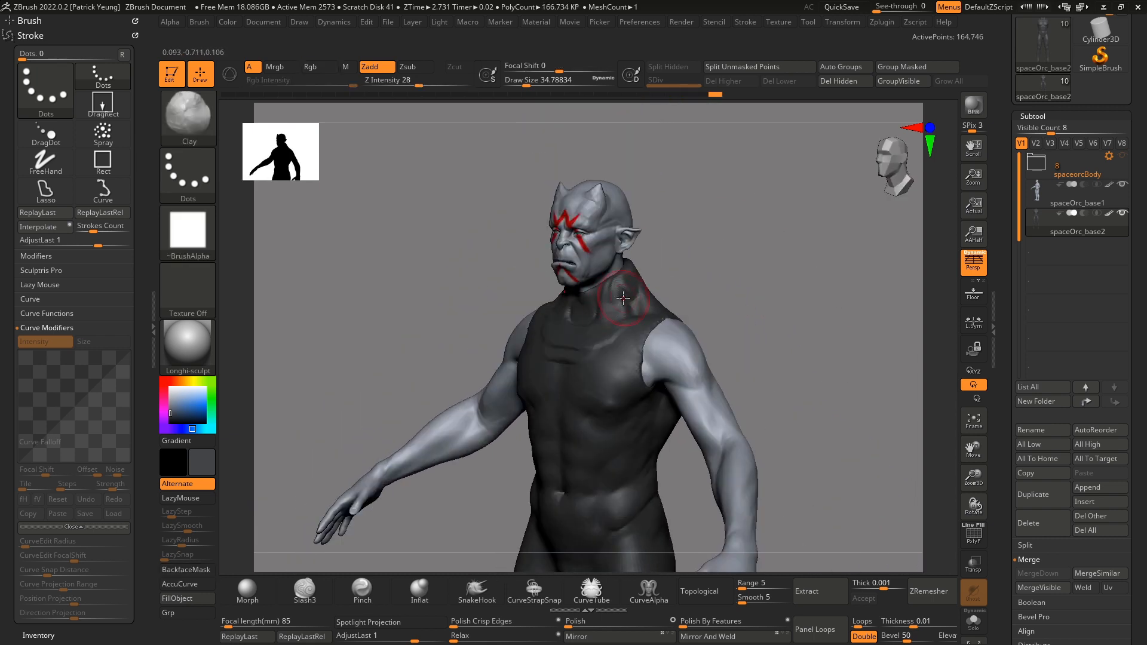
- Sculpt folds along the collar using the Standard brush with colour painting off and a draw size of about 18.5
right_click_drag(623, 298, 775, 328, "ctrl")
key("b")
key("s")
key("t")
key("s")
left_click(610, 297)
left_click(310, 66)
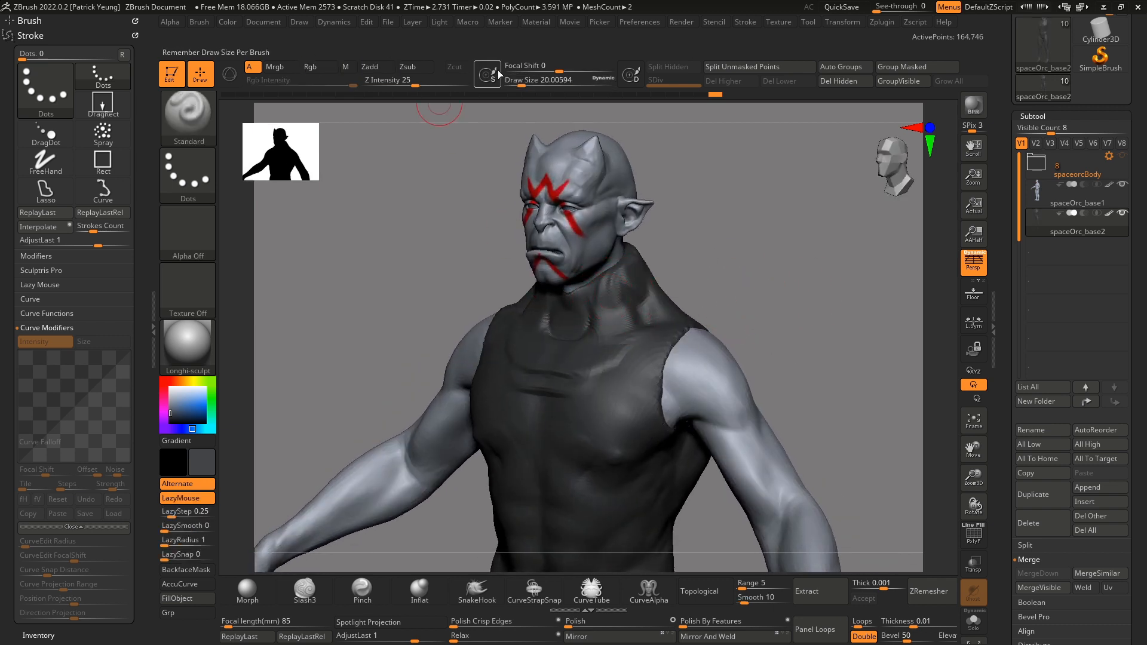
key("s")
left_click(618, 292)
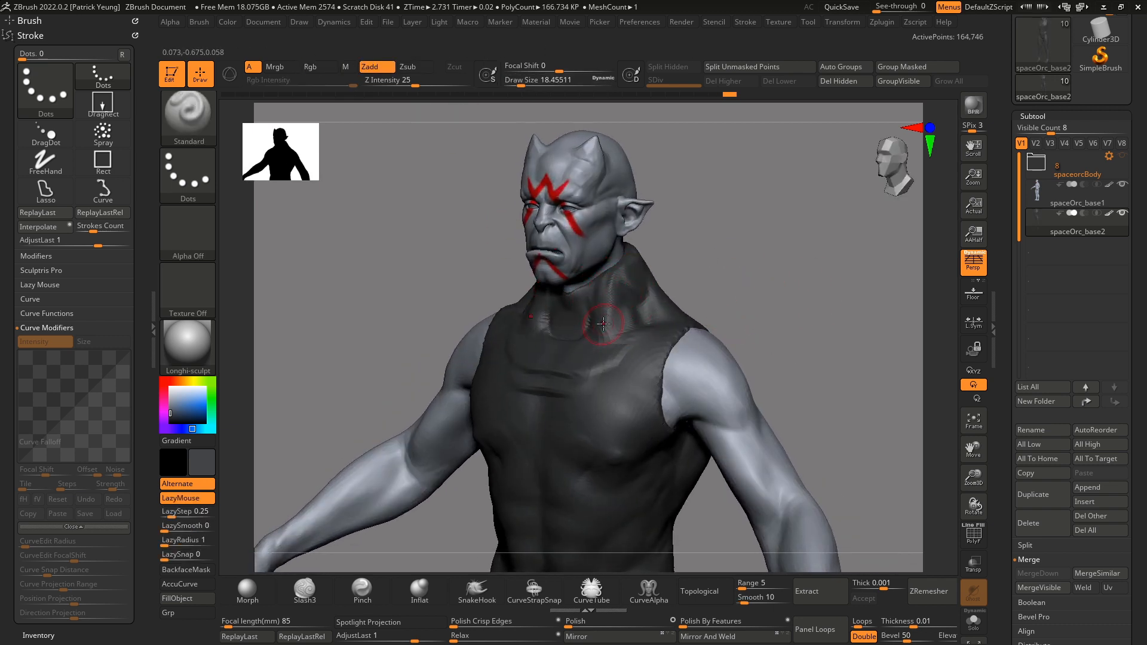
right_click_drag(722, 295, 814, 343)
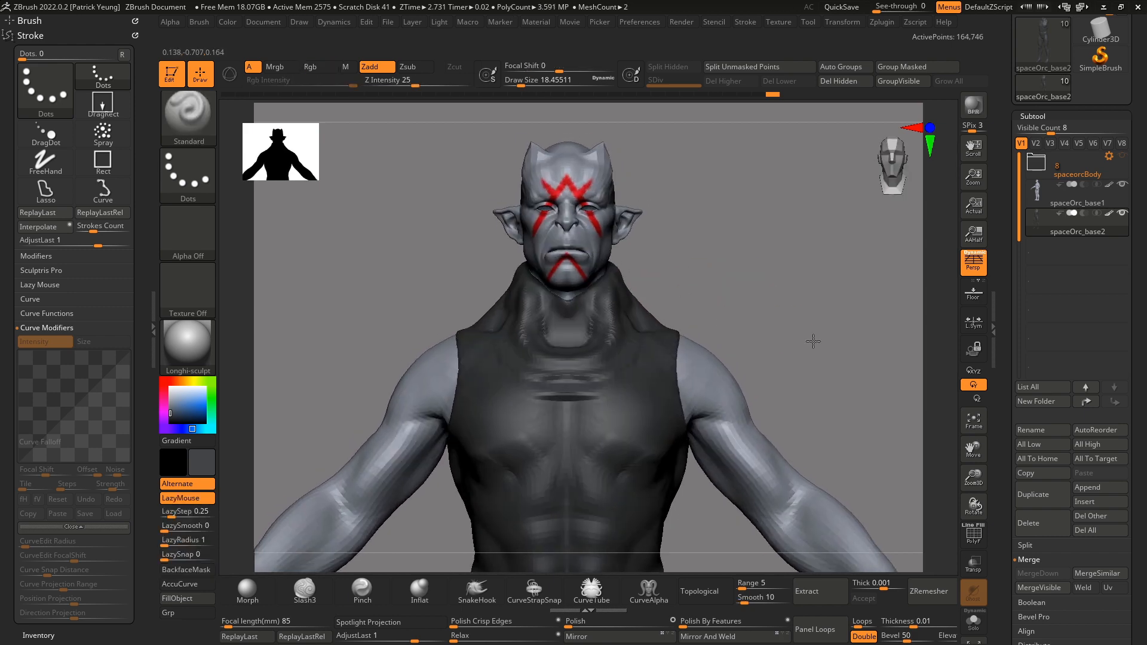
- Import the full-body character cutout image from the reference folder as a texture
left_click(783, 23)
left_click(812, 99)
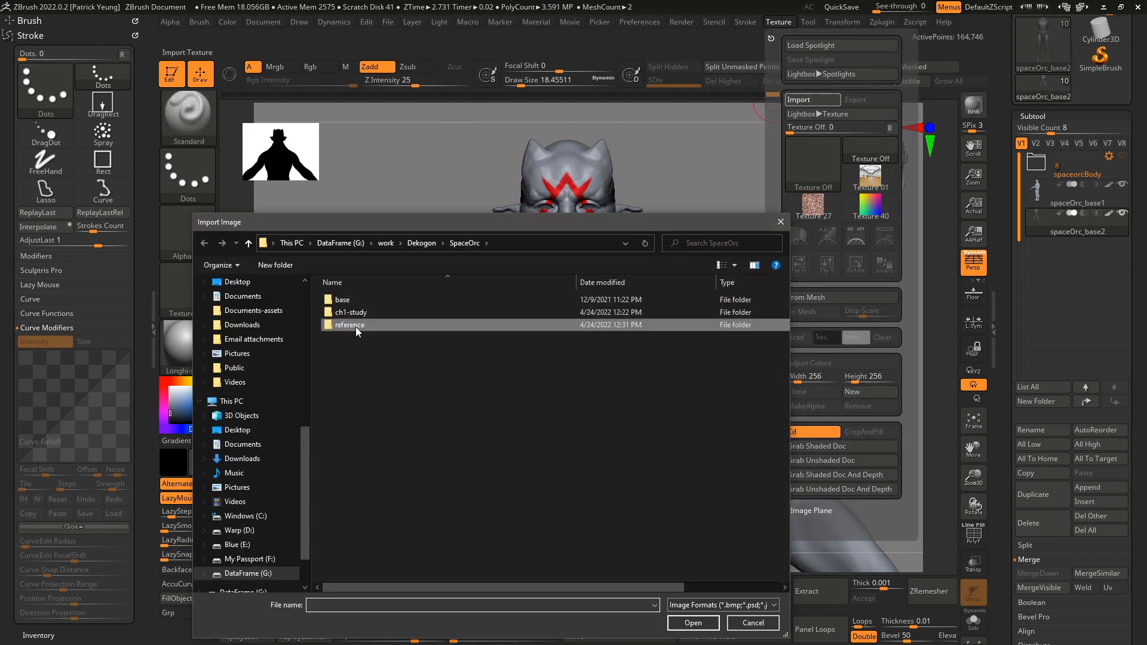
double_click(356, 326)
left_click(372, 329)
left_click(693, 622)
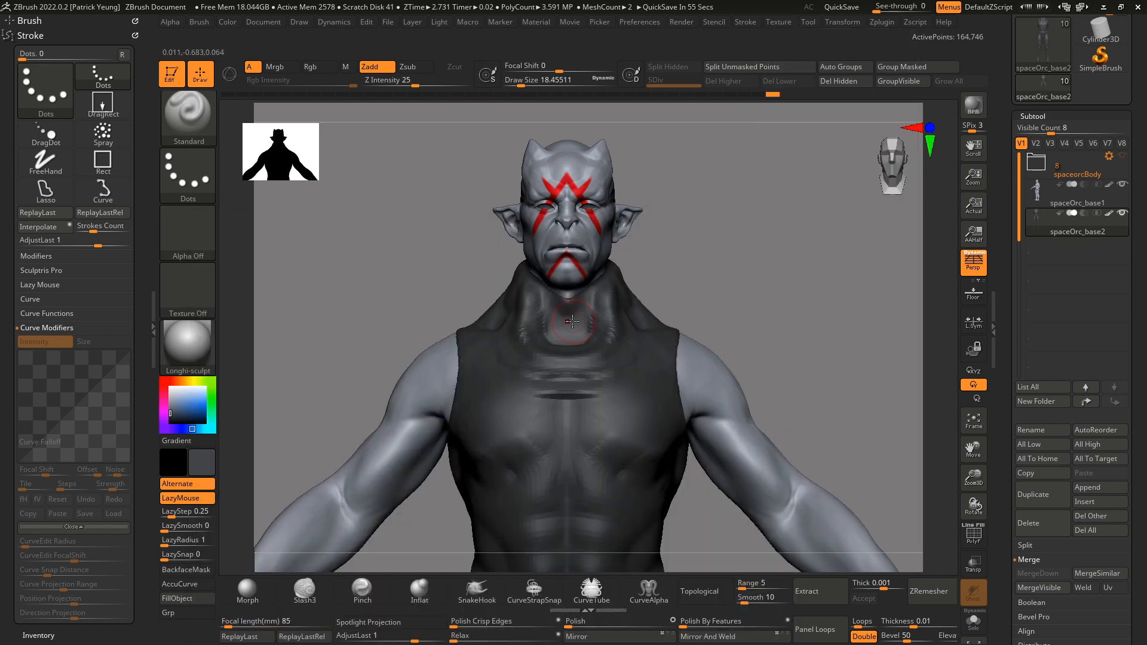
- Add the imported character cutout to Spotlight and place it beside the orc model as a reference
left_click(783, 21)
left_click(812, 232)
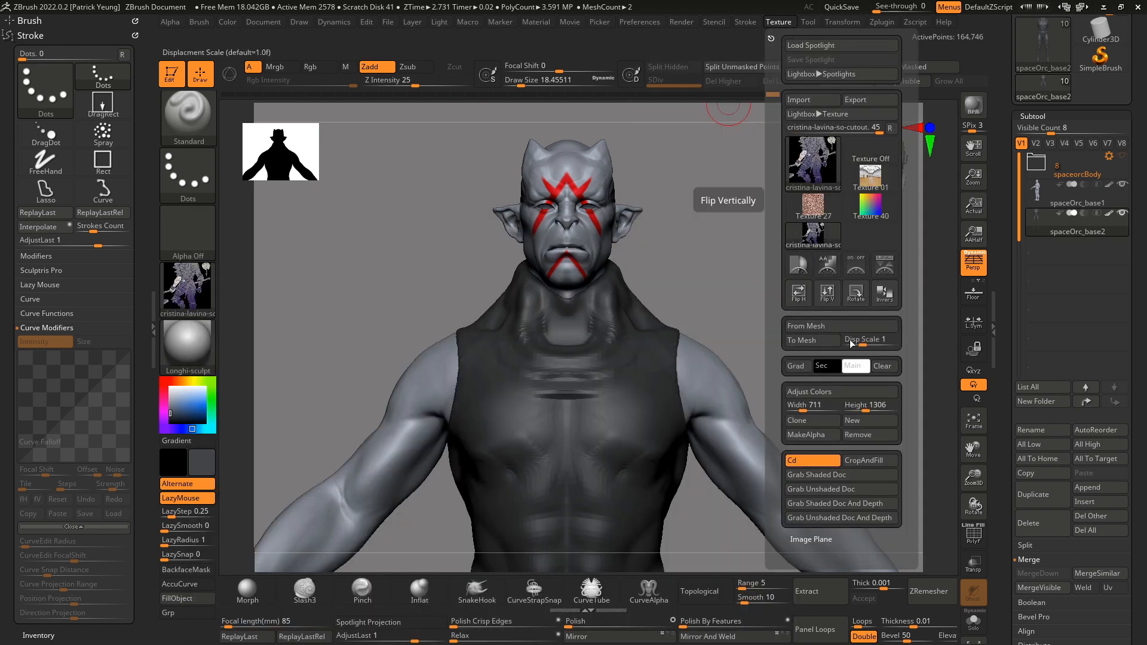
left_click(885, 265)
left_click_drag(616, 255, 301, 285)
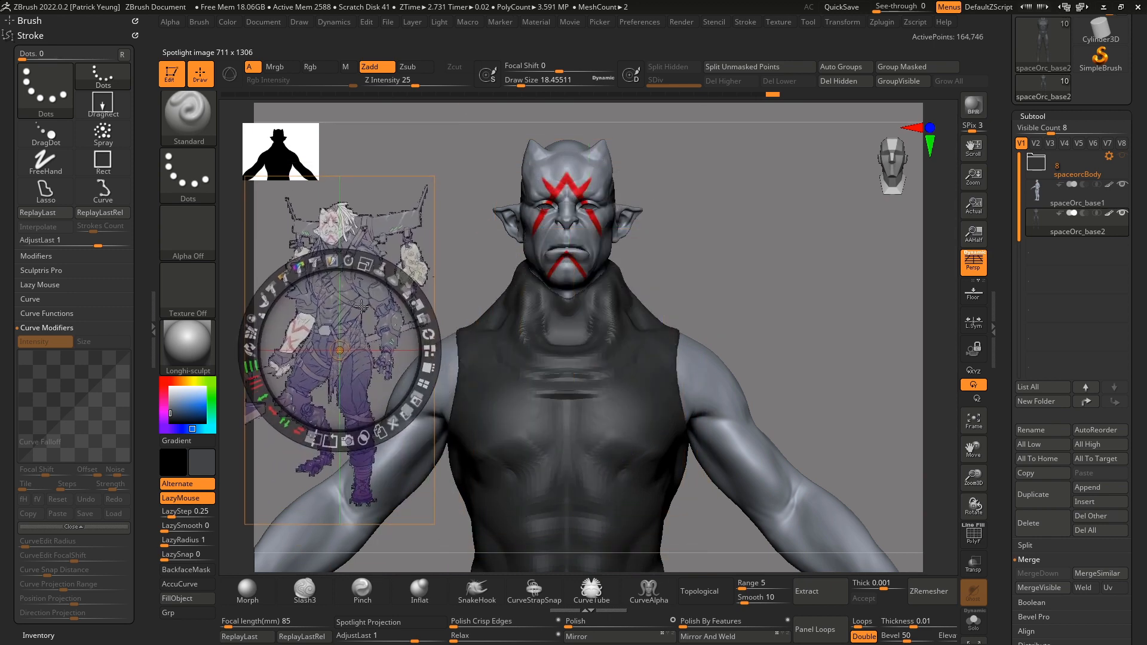
left_click_drag(365, 267, 357, 265)
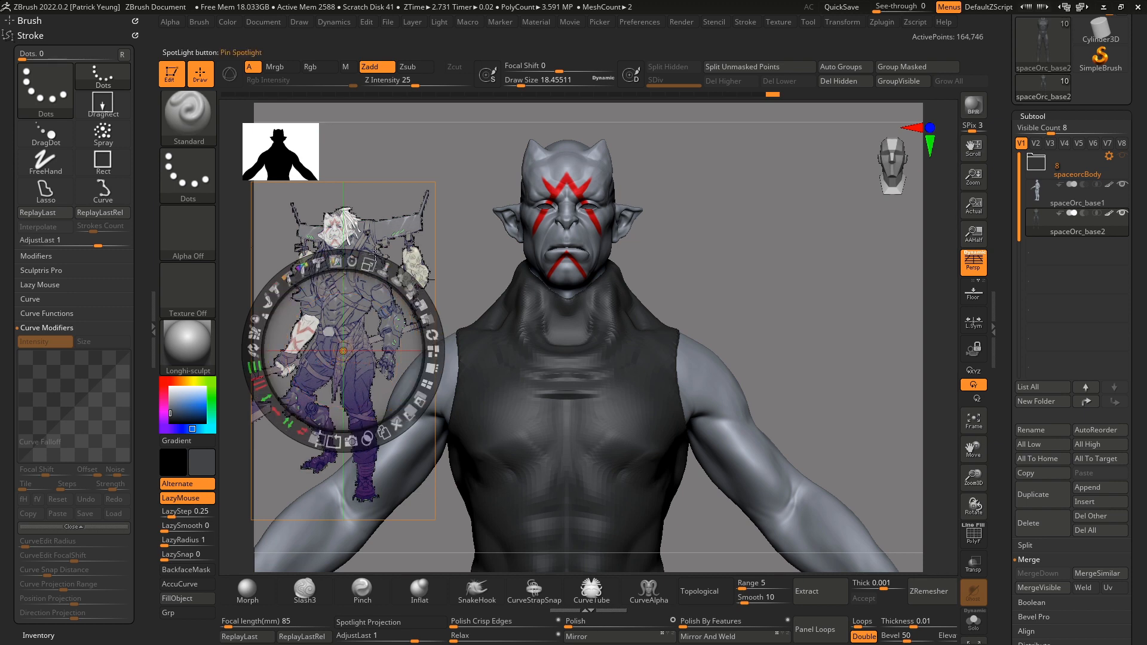
left_click_drag(374, 309, 345, 304)
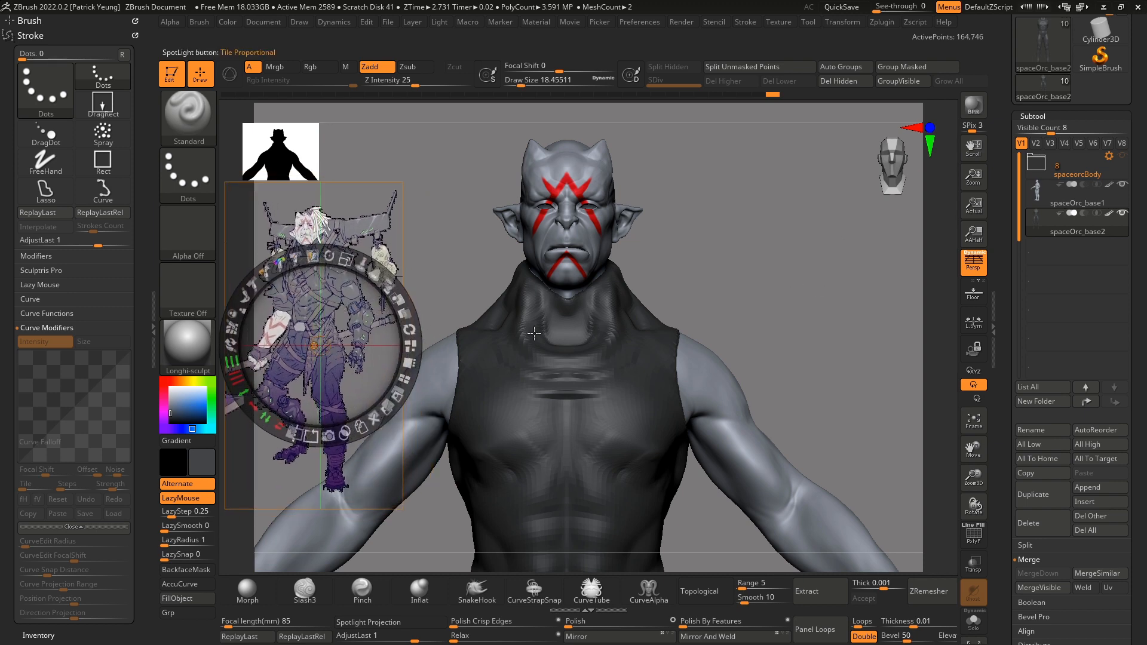
- Shift the model away from the reference, adjust the Spotlight background opacity, and exit Spotlight editing
key("z")
left_click_drag(799, 298, 835, 298, "alt")
key("z")
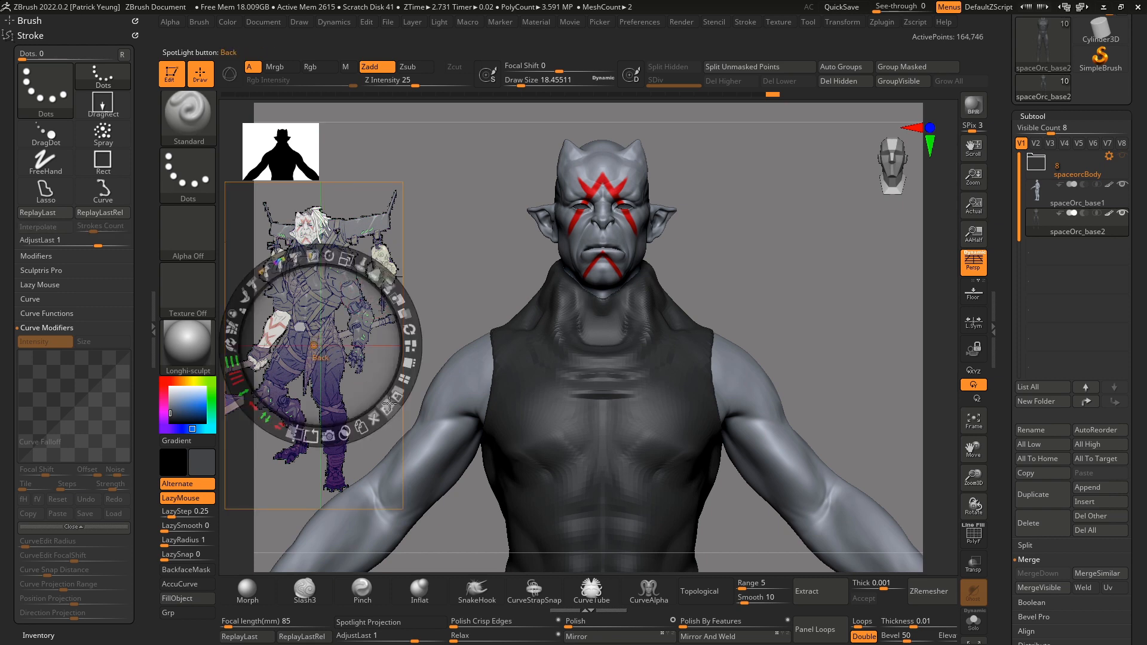
left_click_drag(405, 311, 348, 302)
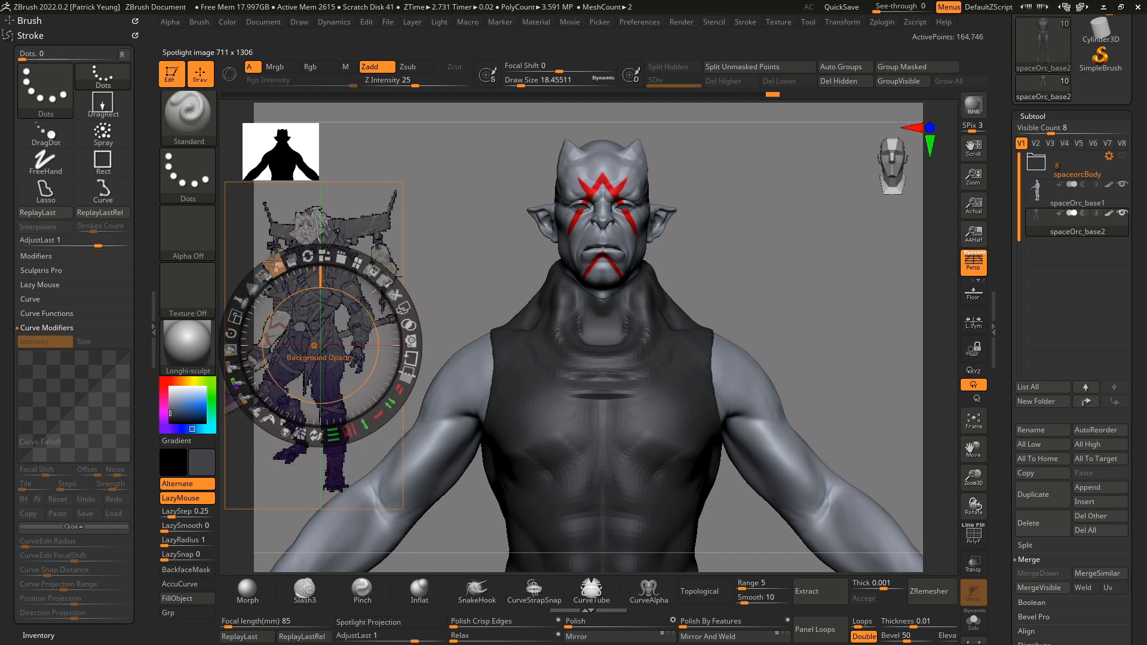
key("z")
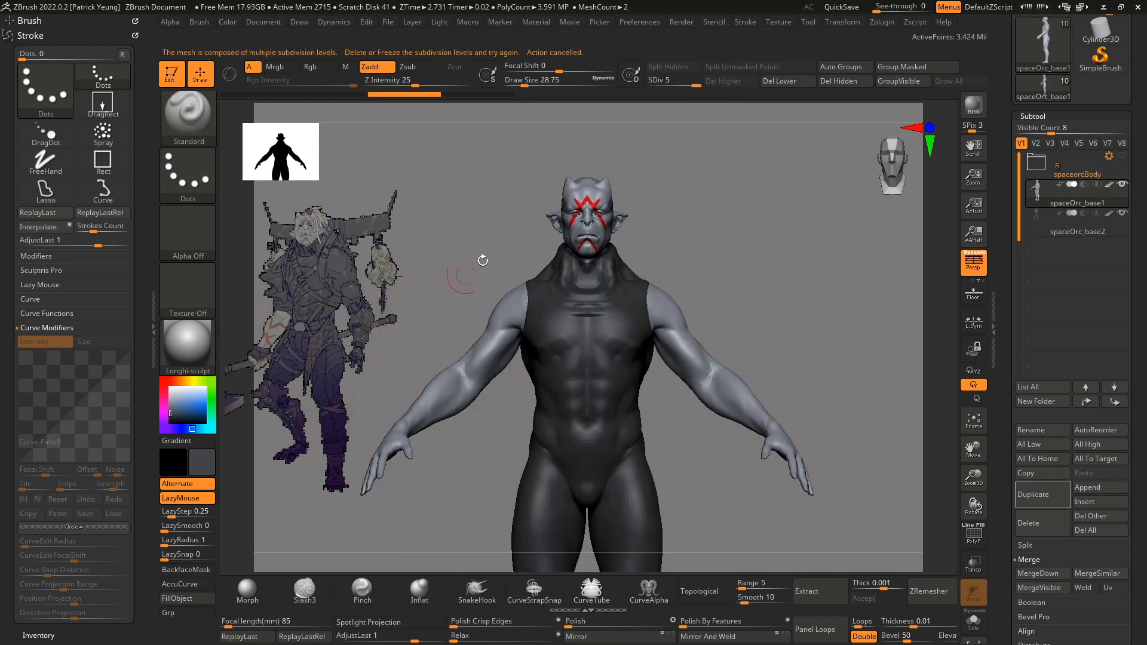
- Choose the SelectRect brush and hide the forearms and hands of the body subtool spaceOrc_base1
left_click(198, 123)
left_click(319, 125)
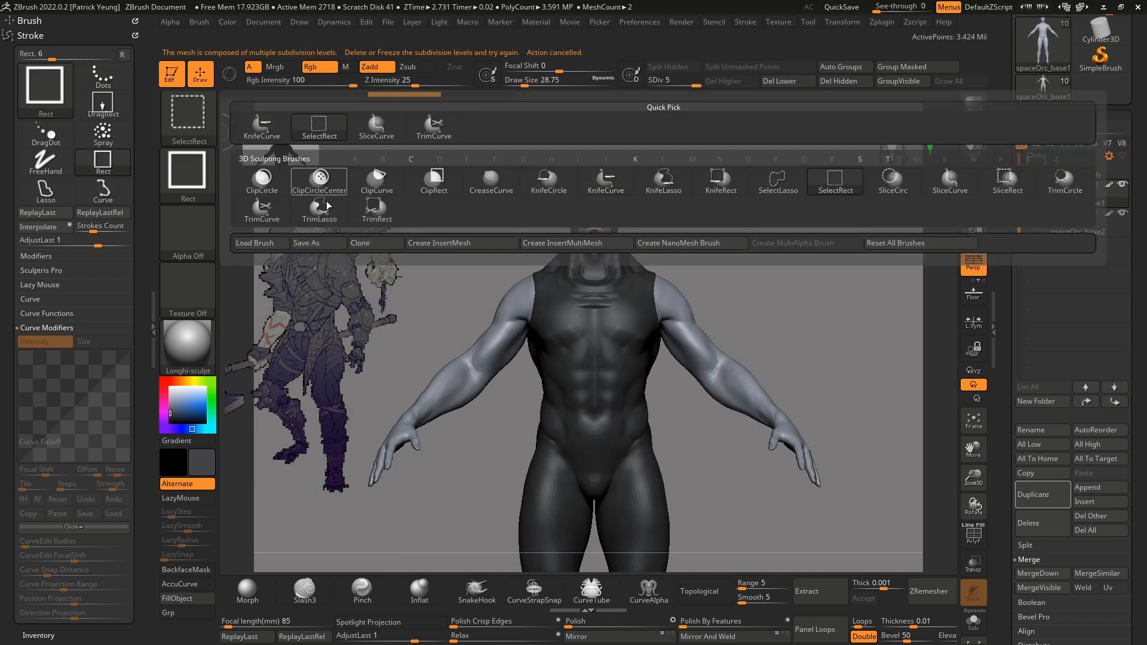
mouse_move(876, 224)
left_mouse_down()
mouse_move(782, 513)
mouse_move(681, 525)
left_mouse_up()
mouse_move(754, 374)
left_mouse_down()
mouse_move(809, 374)
mouse_move(803, 410)
mouse_move(824, 410)
mouse_move(804, 448)
mouse_move(805, 357)
left_mouse_up()
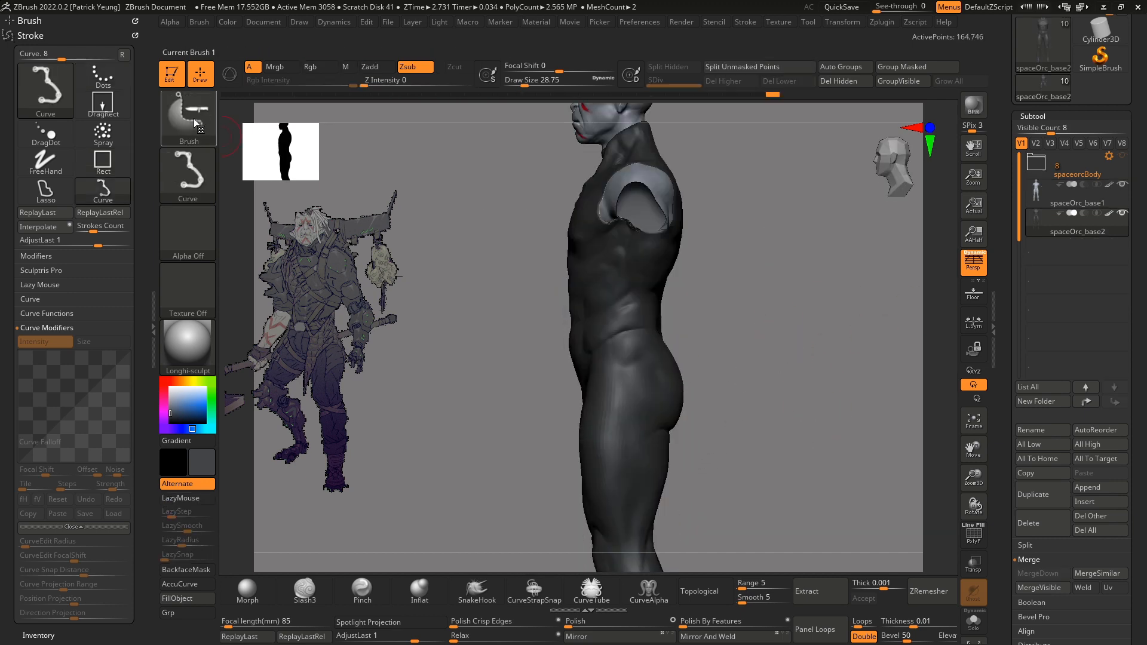
- Slice spaceOrc_base2 across the waist with SliceCurve from the side view and check the new polygroups with PolyFrame
left_click(195, 119, "ctrl+shift")
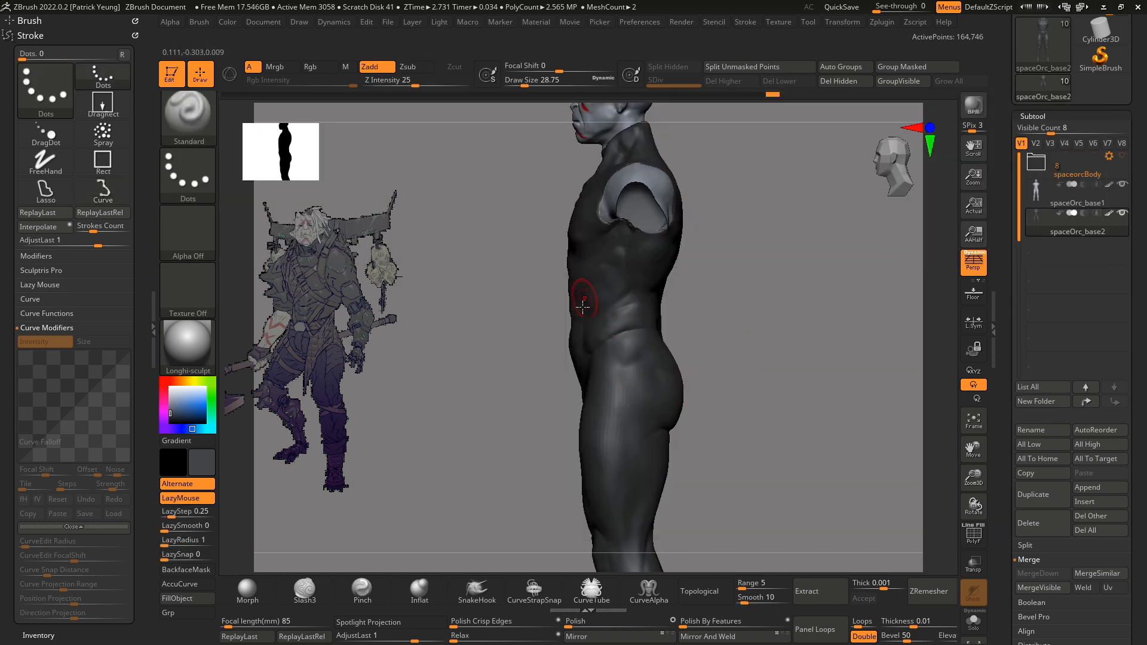
left_click_drag(719, 312, 611, 352, "shift")
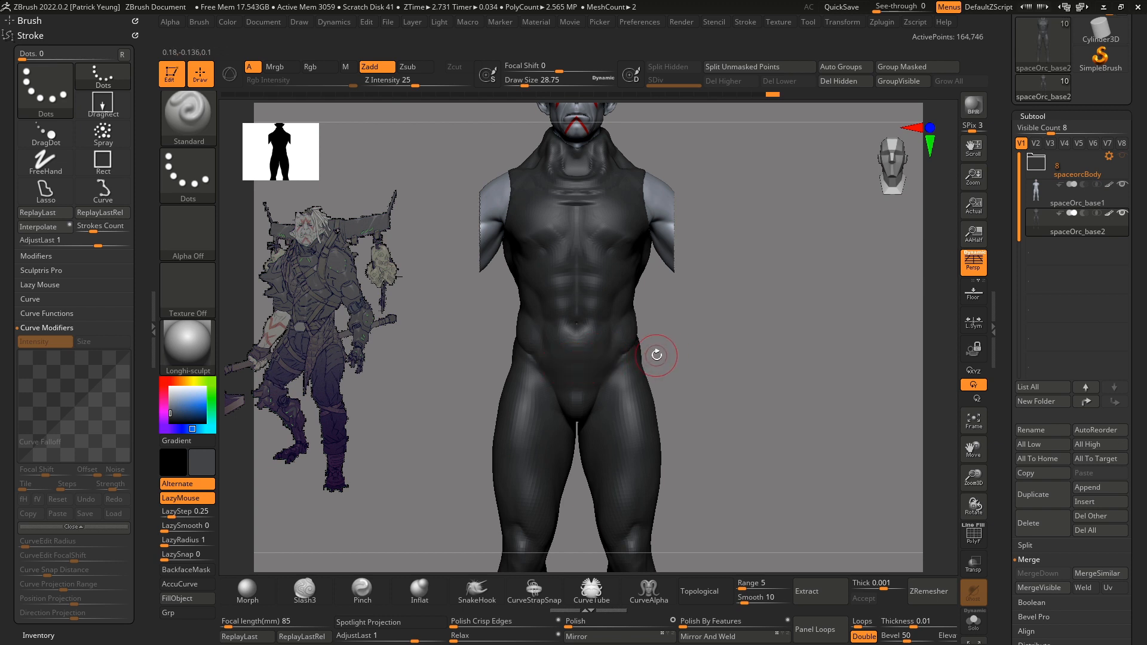
left_click_drag(719, 369, 566, 363)
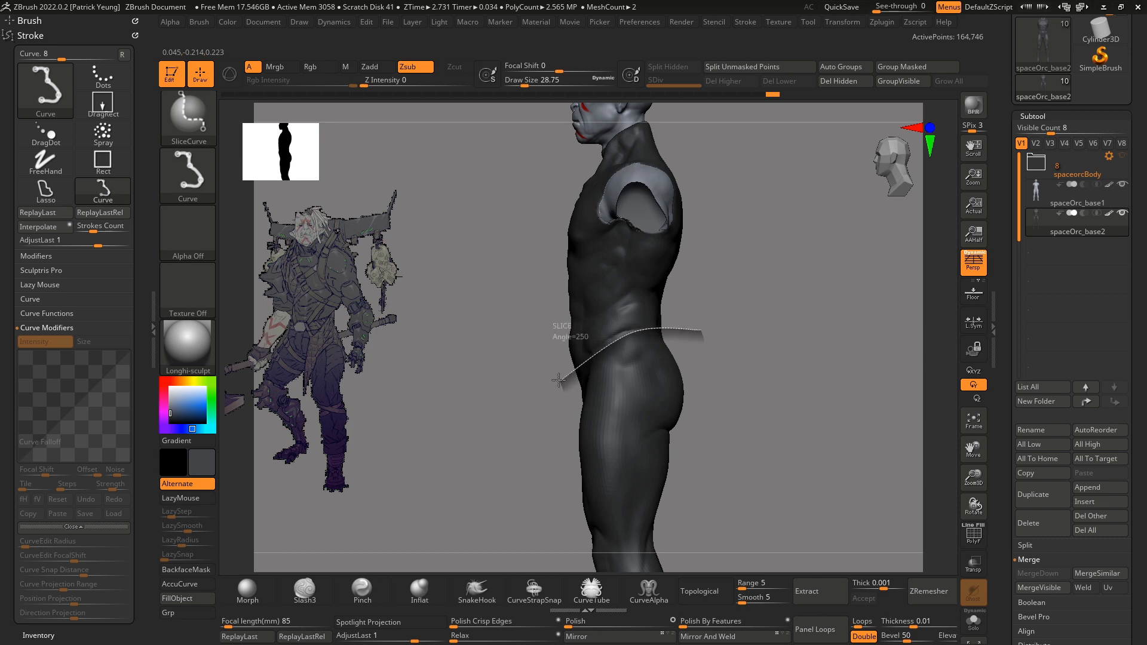
left_click(973, 534)
mouse_move(794, 460)
left_mouse_down()
mouse_move(845, 461)
mouse_move(819, 436)
mouse_move(819, 459)
left_mouse_up()
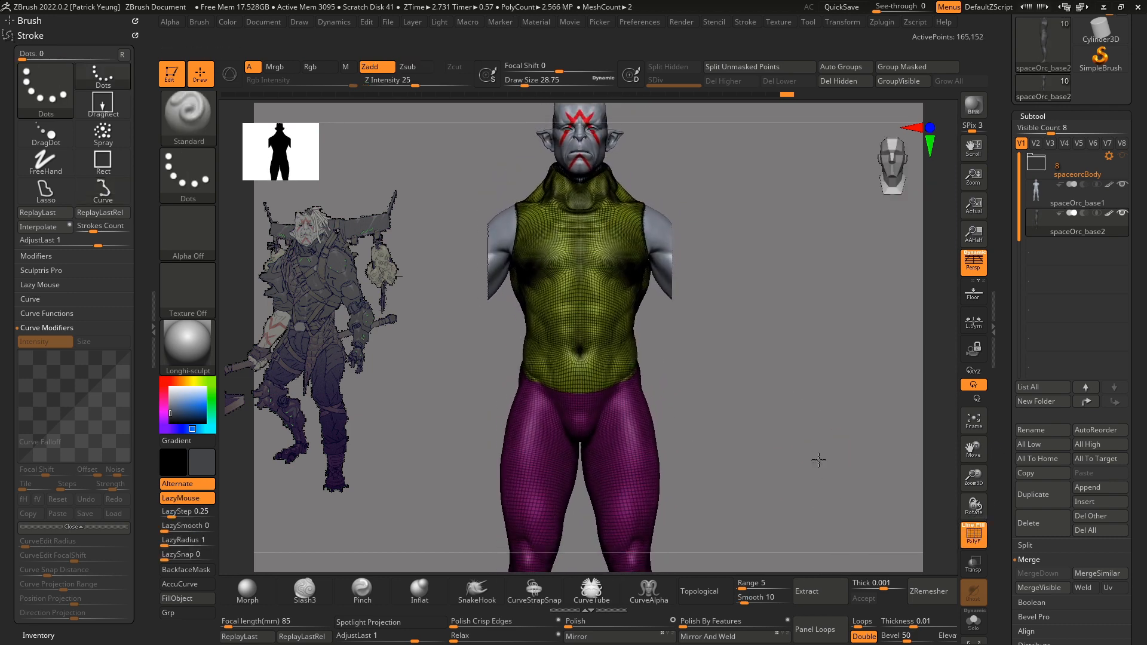
left_click(973, 534)
mouse_move(802, 383)
left_mouse_down("alt")
mouse_move(845, 410)
mouse_move(832, 422)
mouse_move(826, 379)
mouse_move(814, 446)
mouse_move(839, 437)
left_mouse_up("alt")
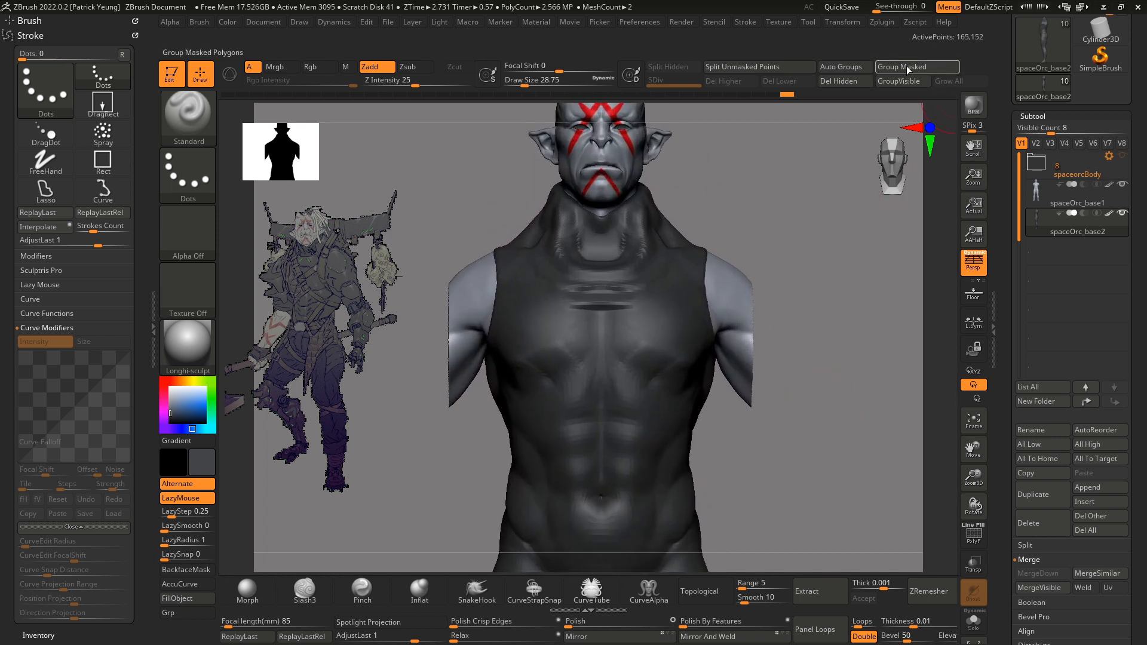
- Convert the garment to DynaMesh with Groups enabled at a resolution of 1456
left_click(154, 326)
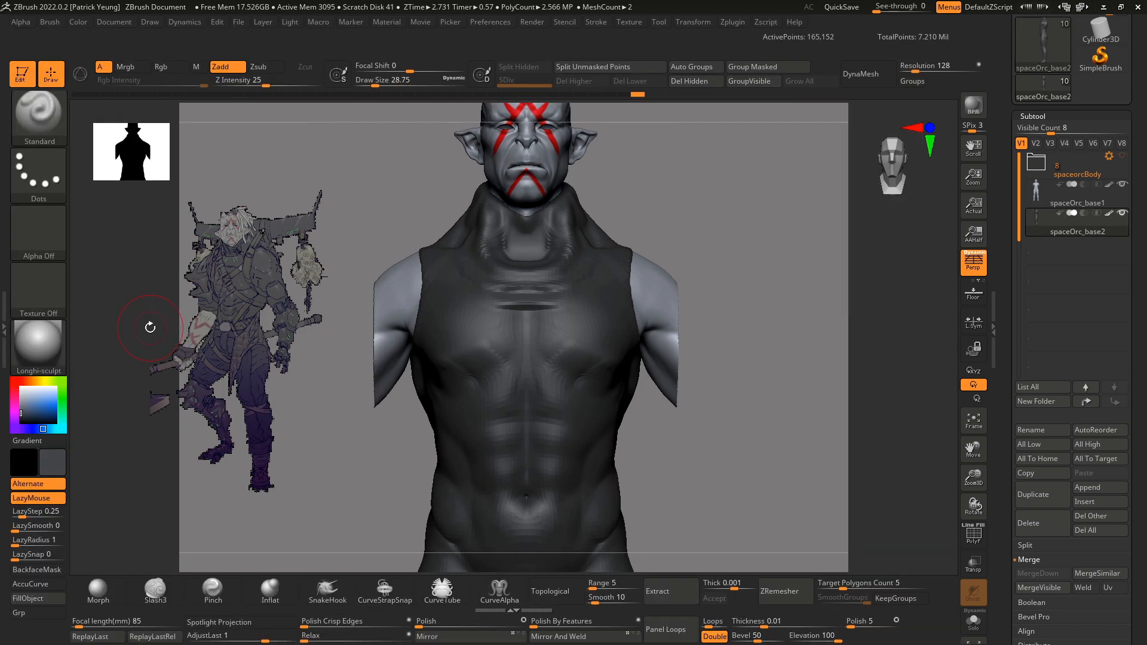
left_click(912, 82)
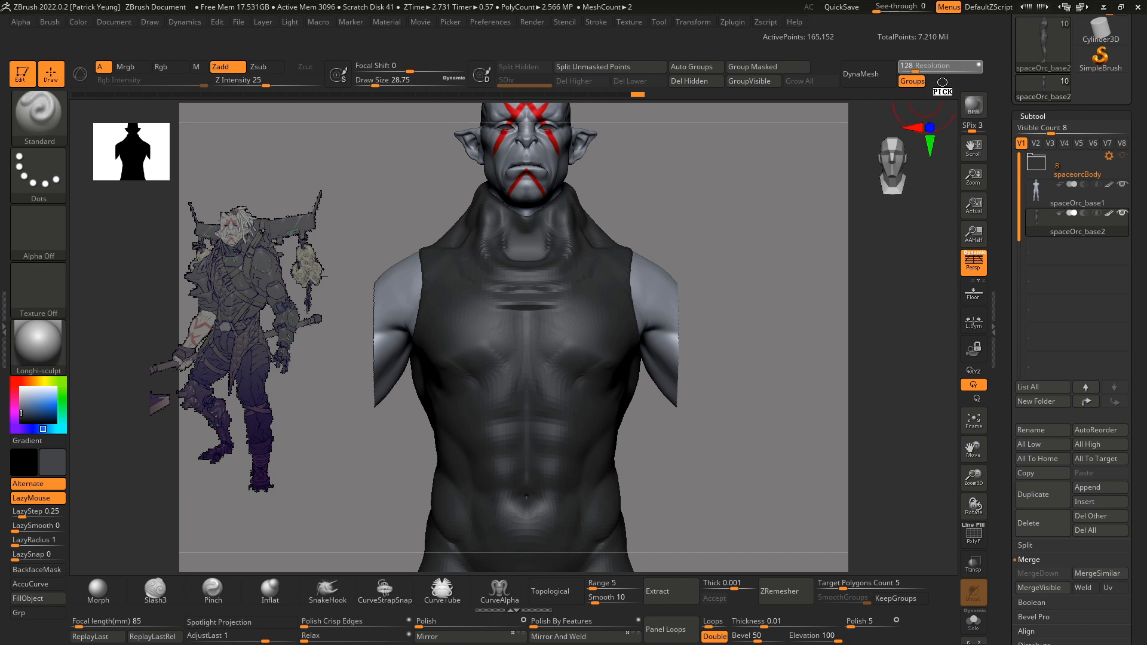
left_click_drag(948, 69, 947, 69)
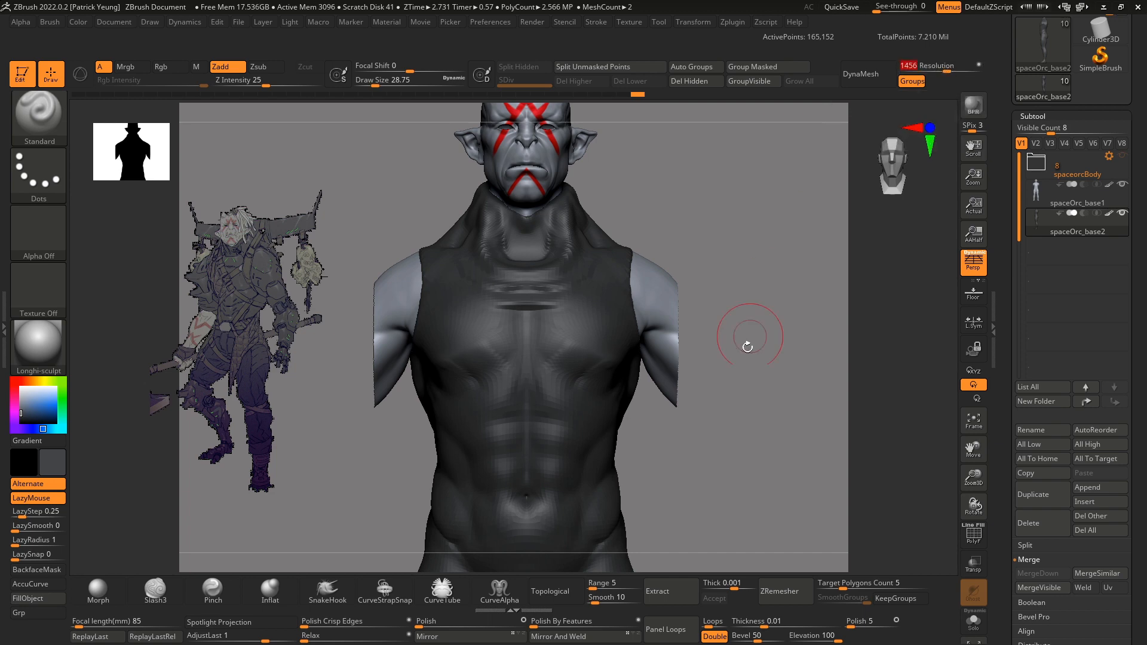
right_click_drag(753, 365, 764, 529, "alt")
left_click(972, 543)
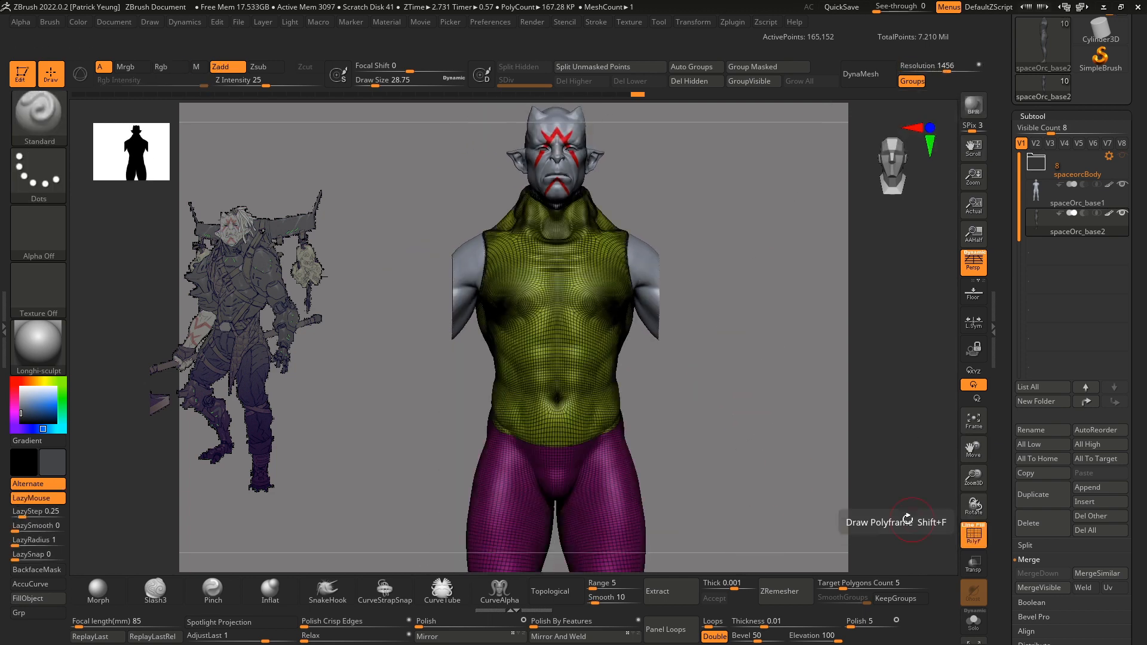
right_click_drag(700, 379, 741, 446, "ctrl")
mouse_move(766, 464)
right_mouse_down("alt")
mouse_move(743, 450)
mouse_move(770, 476)
right_mouse_up("alt")
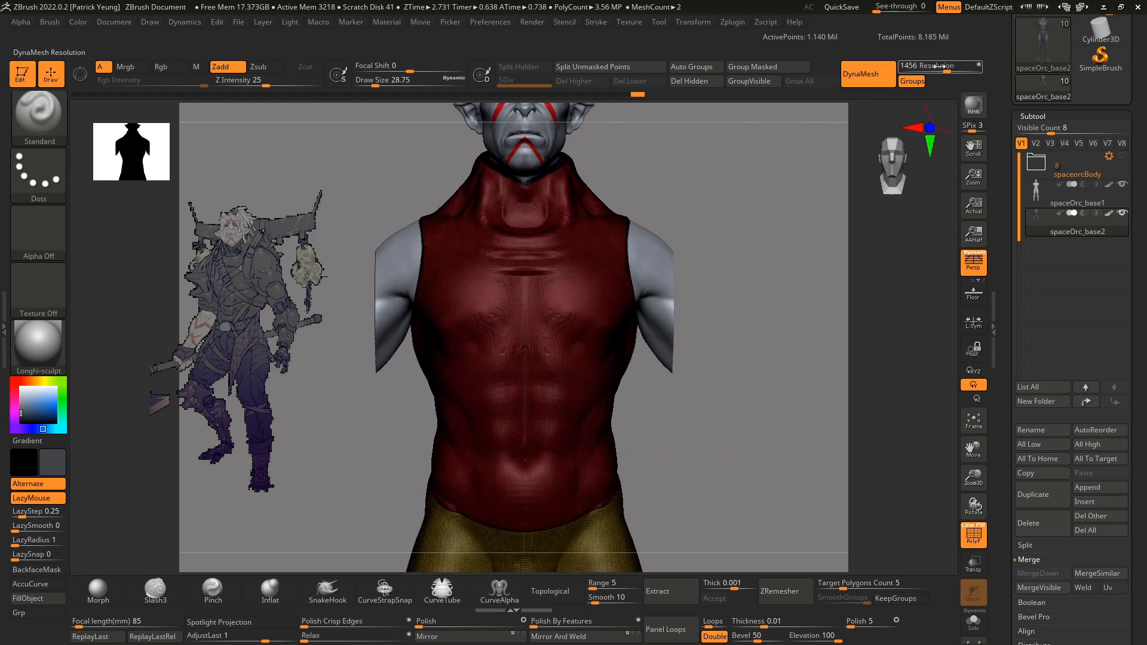
- Lower the DynaMesh resolution to 848, select the Clay brush, and remesh the garment
right_click_drag(707, 455, 721, 484, "alt")
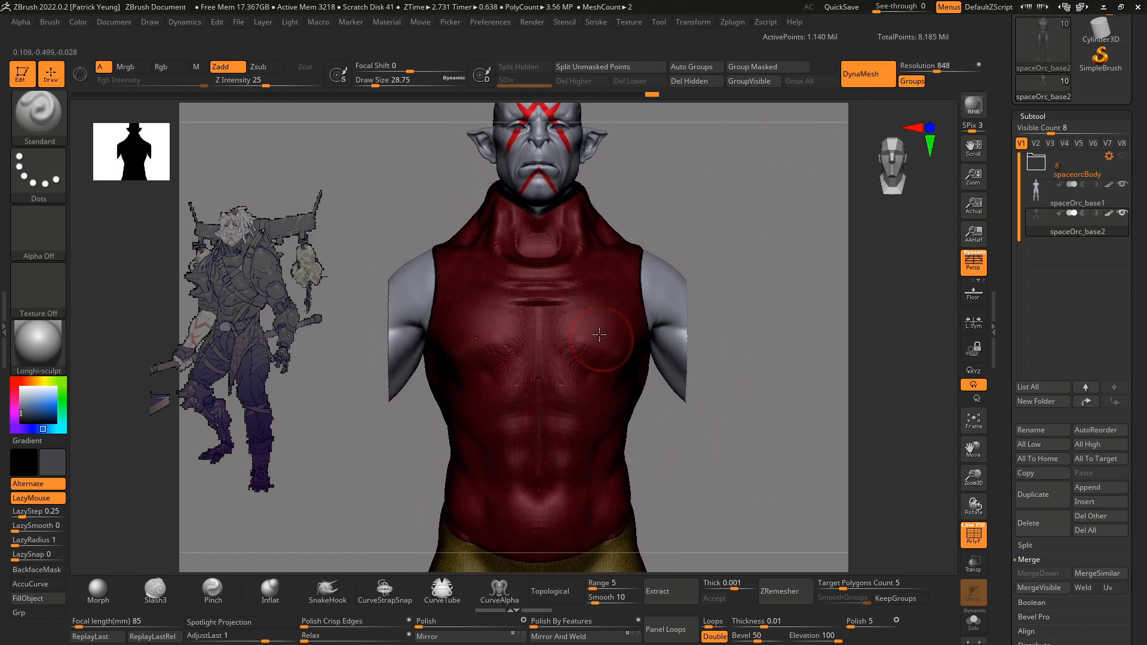
key("b")
key("c")
key("l")
left_click(969, 534)
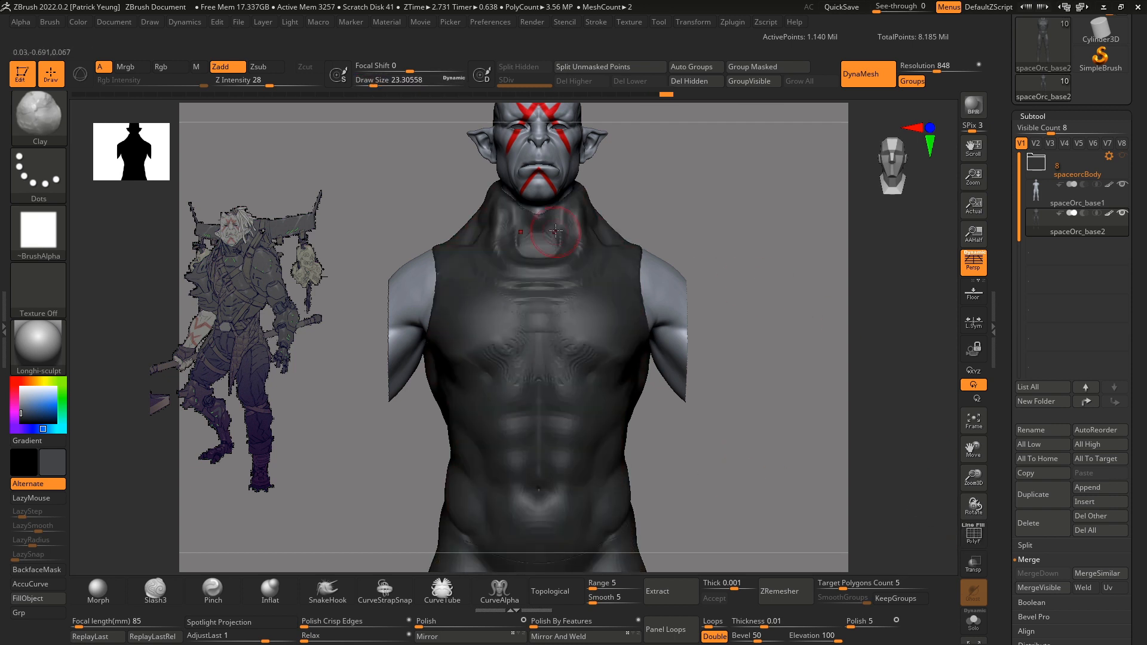
left_click_drag(762, 241, 767, 370, "ctrl")
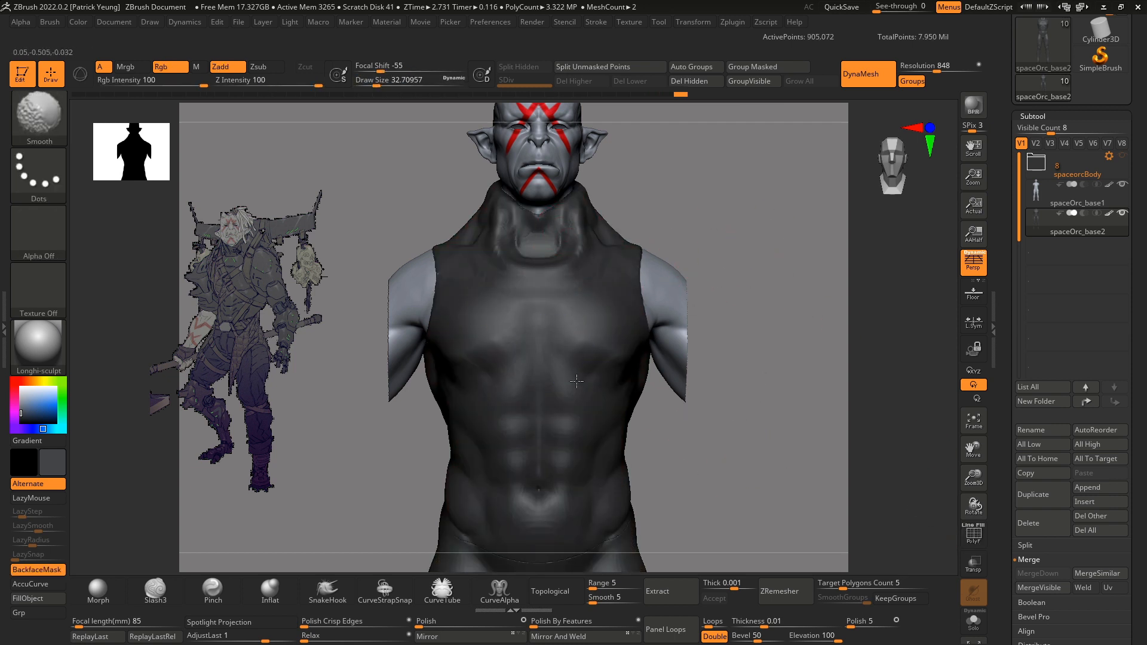
- Smooth the garment's chest and collar and select the DamStandard brush with a draw size of about 20
mouse_move(794, 496)
left_mouse_down()
mouse_move(745, 499)
mouse_move(801, 450)
mouse_move(806, 476)
mouse_move(791, 483)
mouse_move(811, 343)
mouse_move(824, 513)
left_mouse_up()
mouse_move(730, 321)
left_mouse_down("alt")
mouse_move(753, 351)
mouse_move(735, 350)
left_mouse_up("alt")
key("b")
key("d")
key("s")
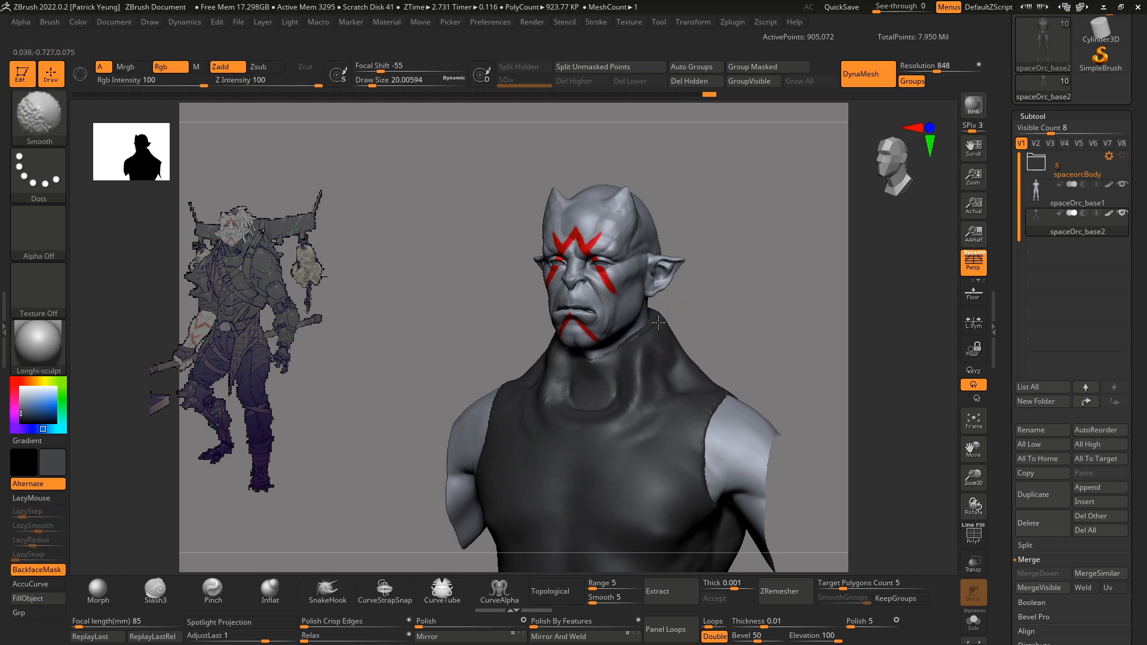
- Isolate the garment's torso polygroup with PolyFrame on and set the selection brush to SelectRect
mouse_move(731, 322)
right_mouse_down("shift")
mouse_move(763, 320)
mouse_move(786, 358)
mouse_move(733, 335)
right_mouse_up("shift")
left_click(972, 529)
mouse_move(811, 399)
right_mouse_down("ctrl")
mouse_move(768, 360)
mouse_move(764, 336)
right_mouse_up("ctrl")
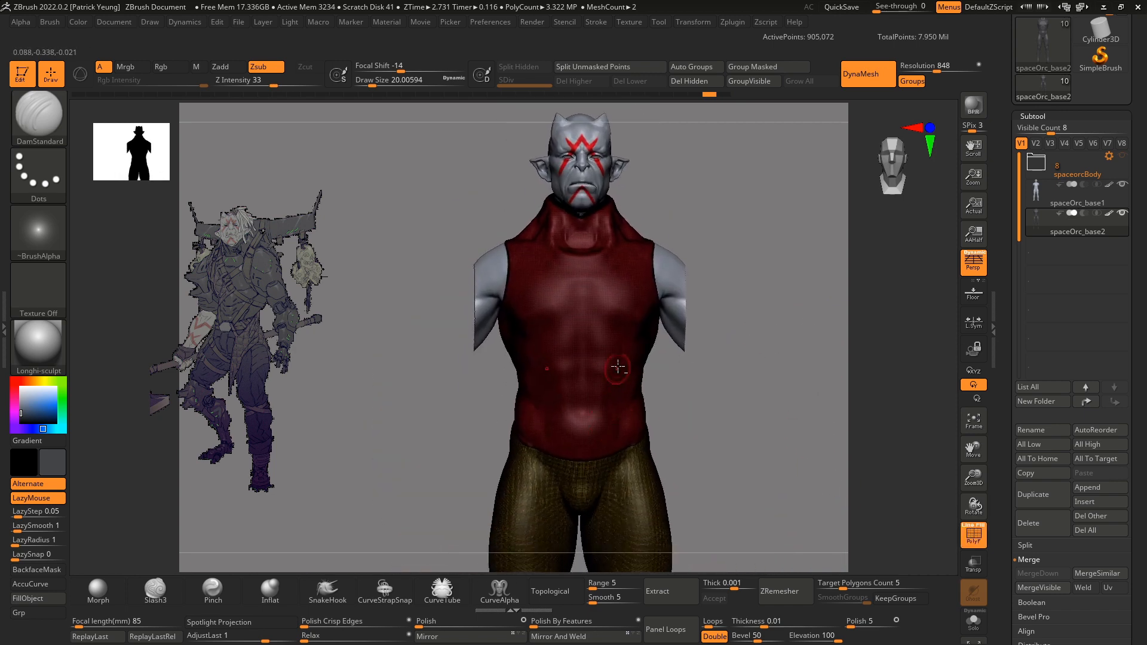
left_click(618, 367, "ctrl+shift")
right_click_drag(752, 452, 811, 446, "ctrl")
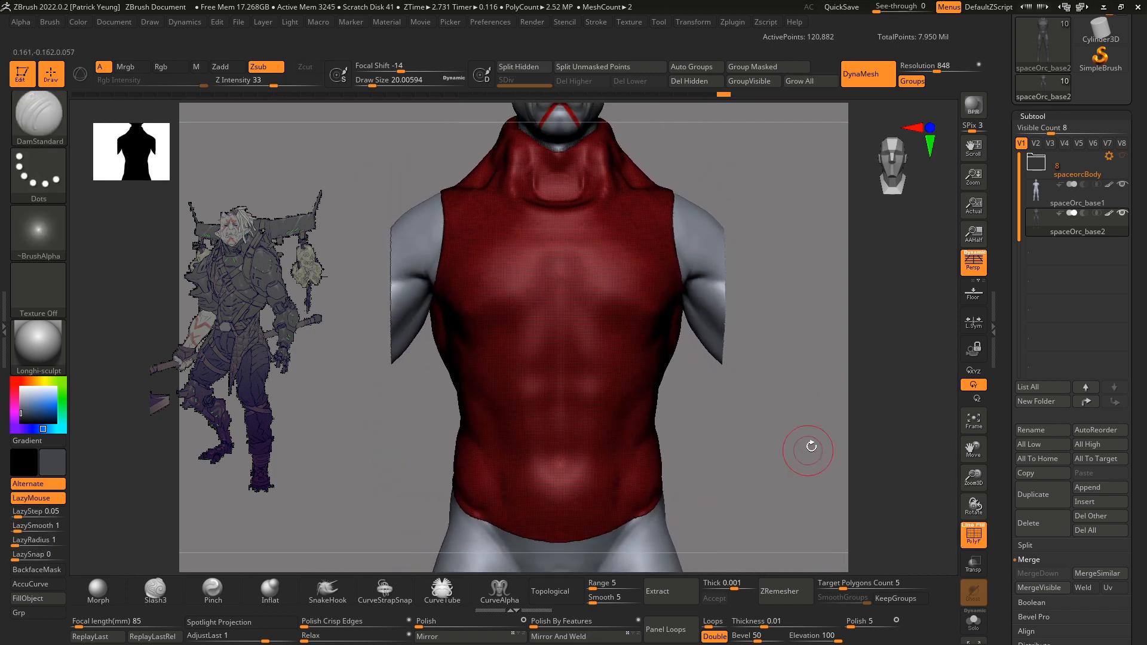
right_click_drag(788, 515, 823, 475)
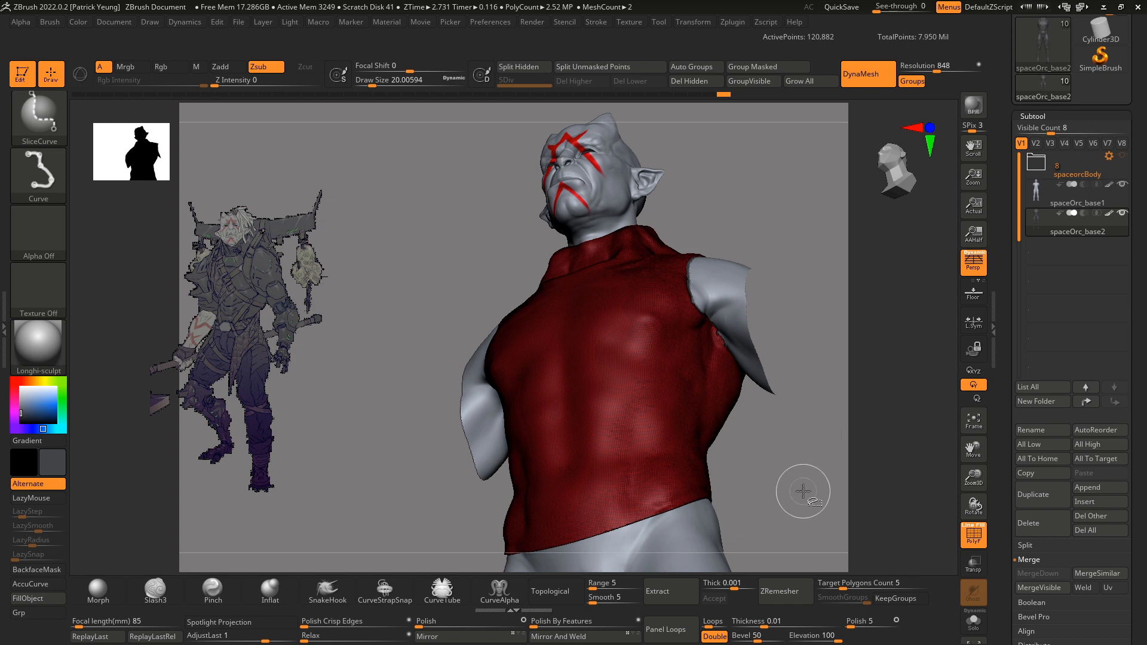
left_click(39, 114, "ctrl+shift")
left_click(169, 128, "ctrl+shift")
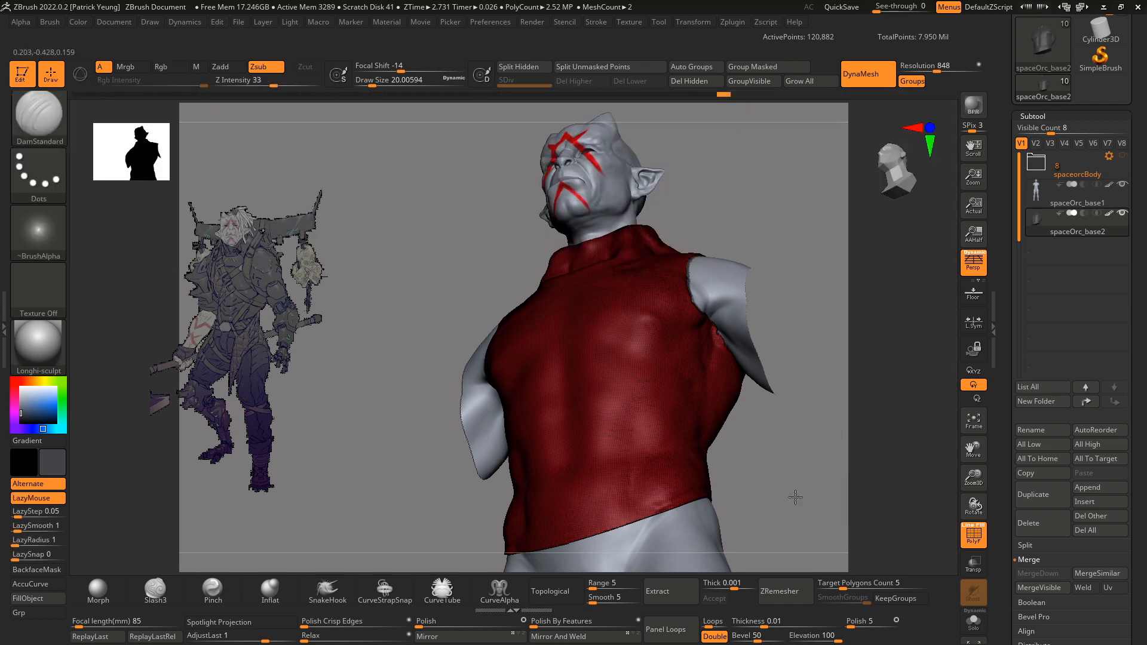
- Solo the garment subtool and invert and trim its visibility so the torso shows together with its neck and armhole caps
right_click_drag(794, 497, 721, 448, "alt")
left_click_drag(790, 347, 719, 497, "ctrl+shift")
right_click_drag(761, 432, 794, 512, "shift")
mouse_move(742, 373)
right_mouse_down("alt")
mouse_move(794, 496)
mouse_move(729, 478)
right_mouse_up("alt")
key("alt+s")
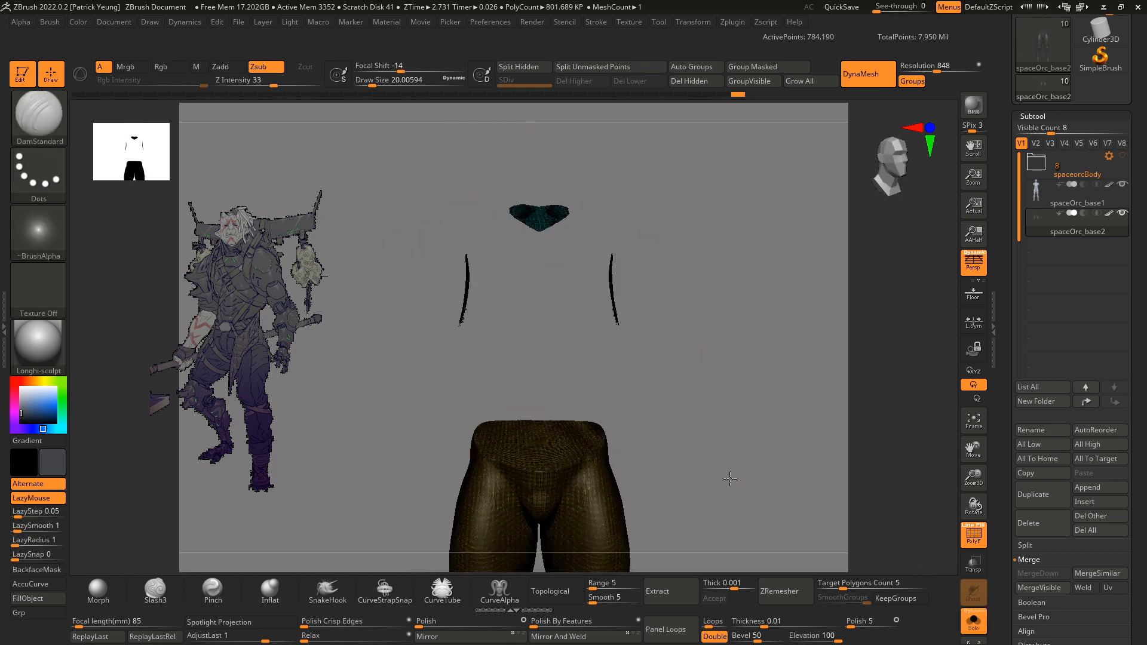
left_click_drag(736, 168, 417, 362, "ctrl+alt+shift")
right_click_drag(738, 418, 756, 453)
left_click_drag(755, 462, 760, 473, "ctrl+shift")
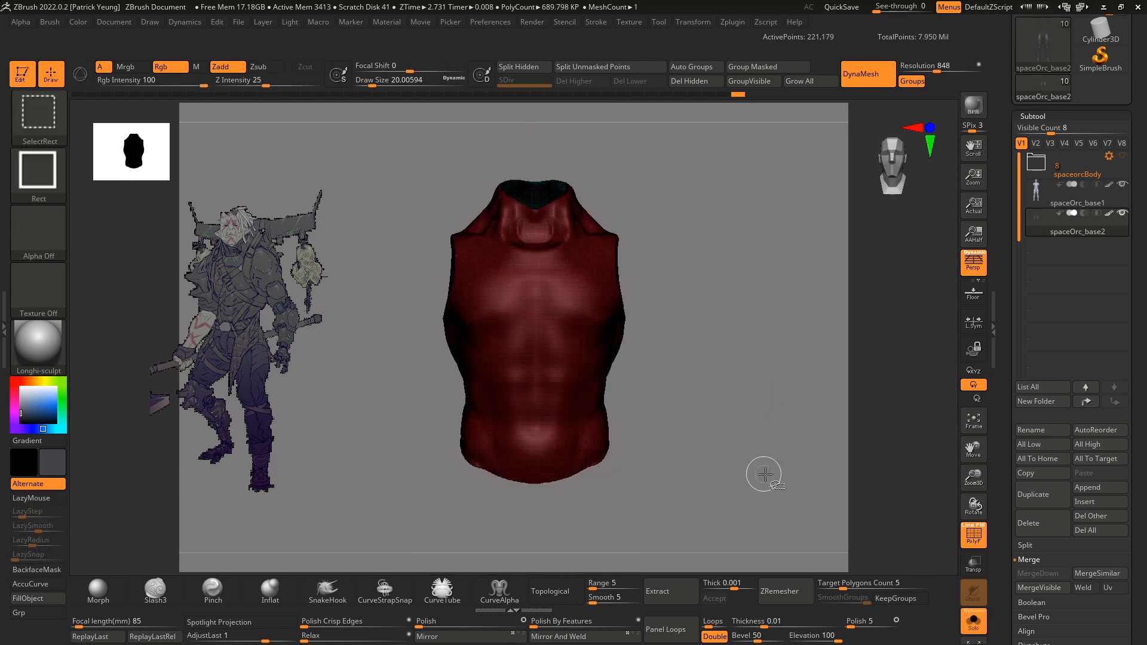
- Group the visible torso and caps into one polygroup, reveal the whole mesh, remesh it with DynaMesh, and leave Solo mode
right_click_drag(762, 471, 757, 412)
left_click(763, 79)
left_click(763, 401, "ctrl+shift")
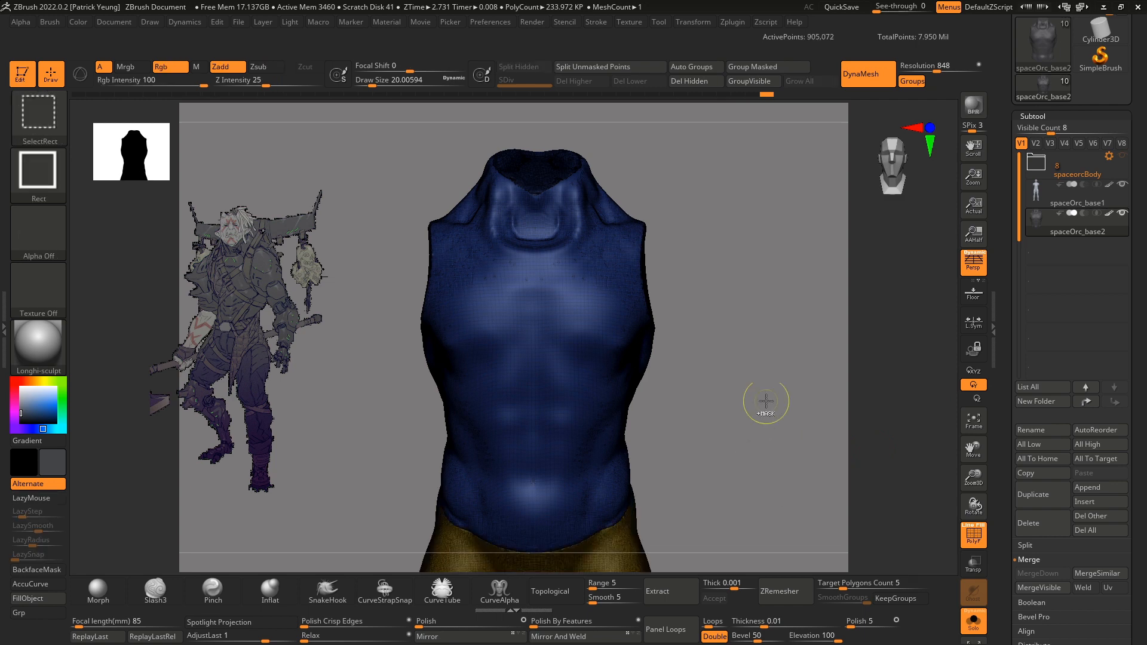
left_click_drag(775, 351, 792, 495, "ctrl")
right_click_drag(778, 451, 988, 508, "ctrl")
left_click(973, 621)
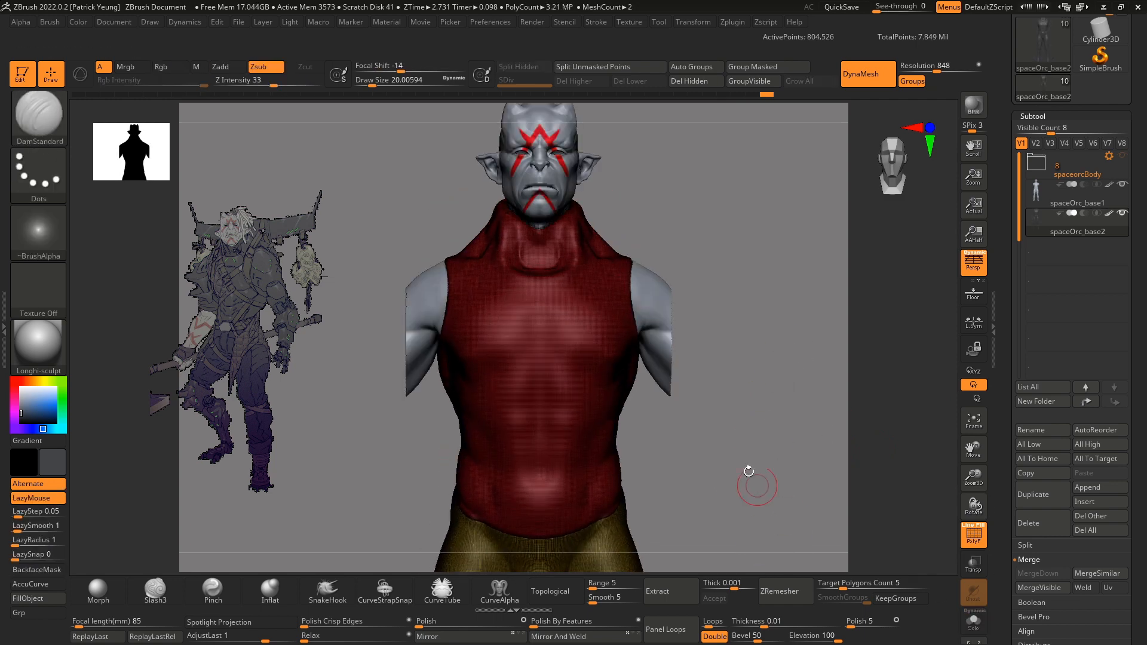
- Turn PolyFrame off, set the DamStandard draw size to about 12, and carve creases along the front of the garment's collar
right_click_drag(748, 469, 756, 556, "alt")
left_click(973, 535)
right_click_drag(836, 389, 796, 382, "ctrl")
key("s")
left_click_drag(585, 373, 580, 374)
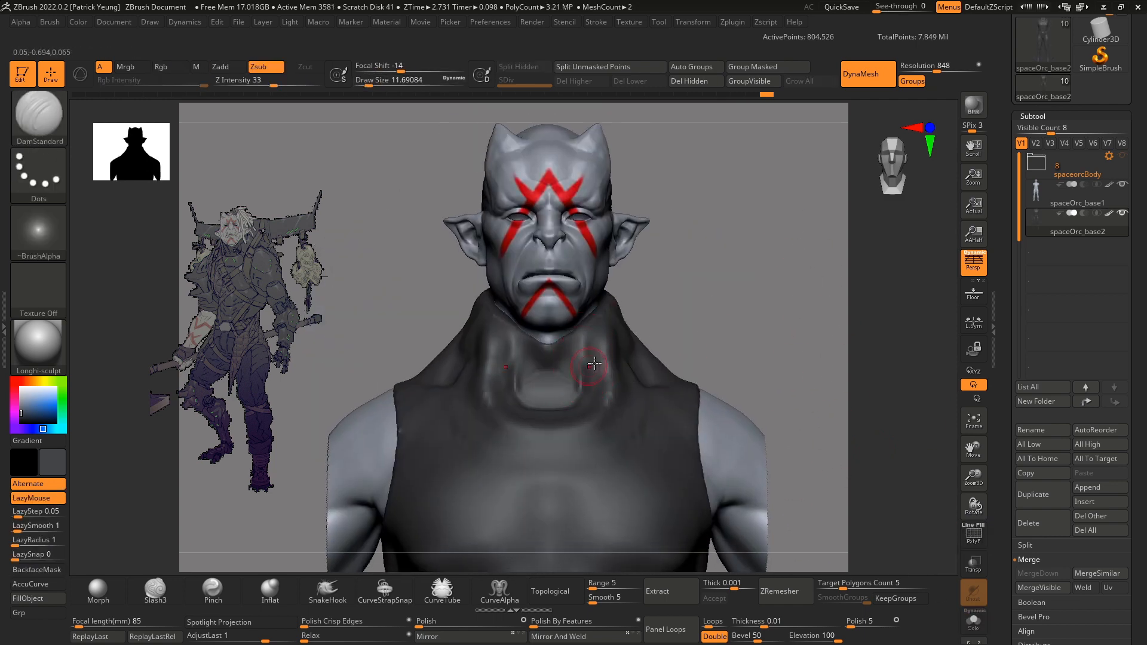
mouse_move(762, 341)
right_mouse_down()
mouse_move(740, 348)
mouse_move(730, 311)
right_mouse_up()
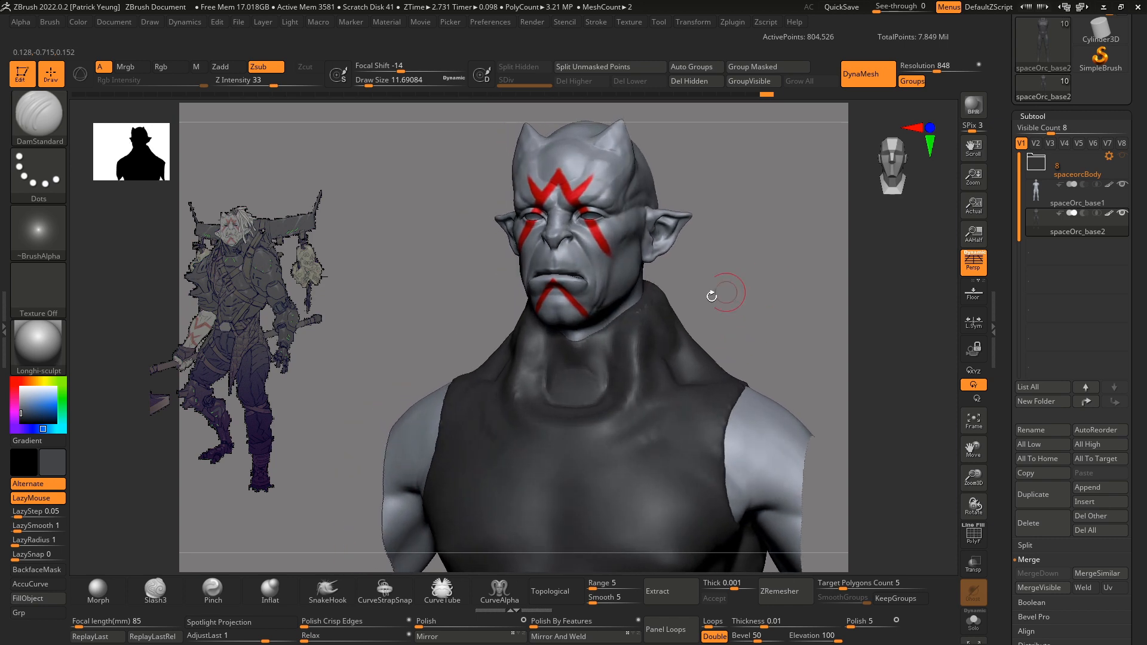
- Select the Orb_Cracks brush, set its draw size to about 8, and sculpt folds beside the collar's front opening
key("b")
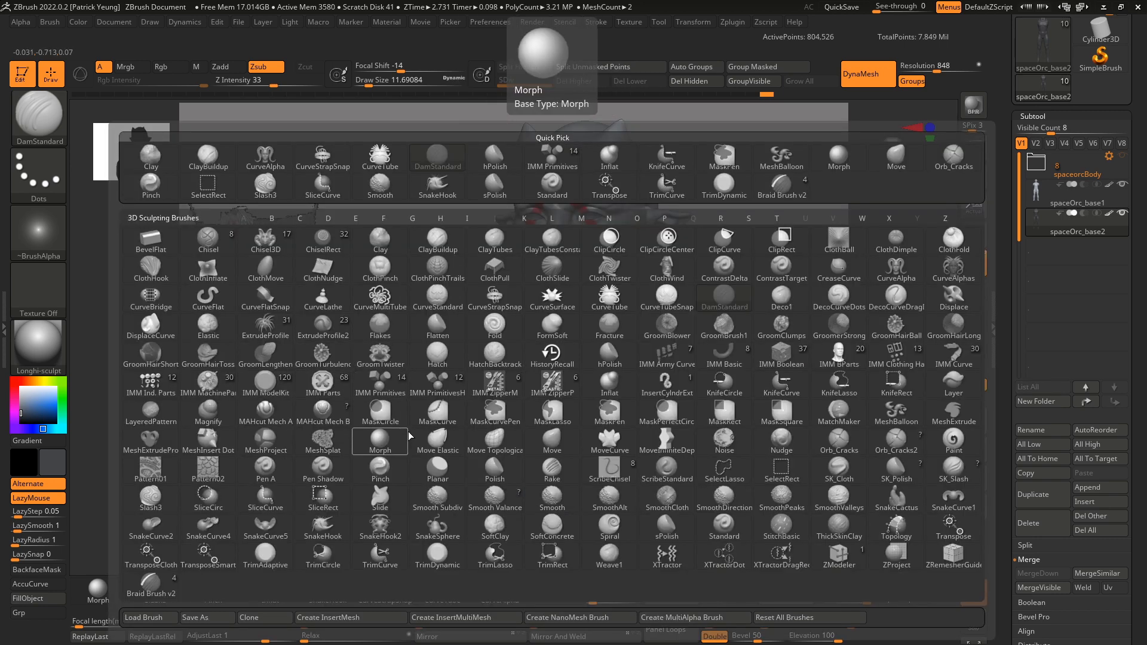
left_click(838, 442)
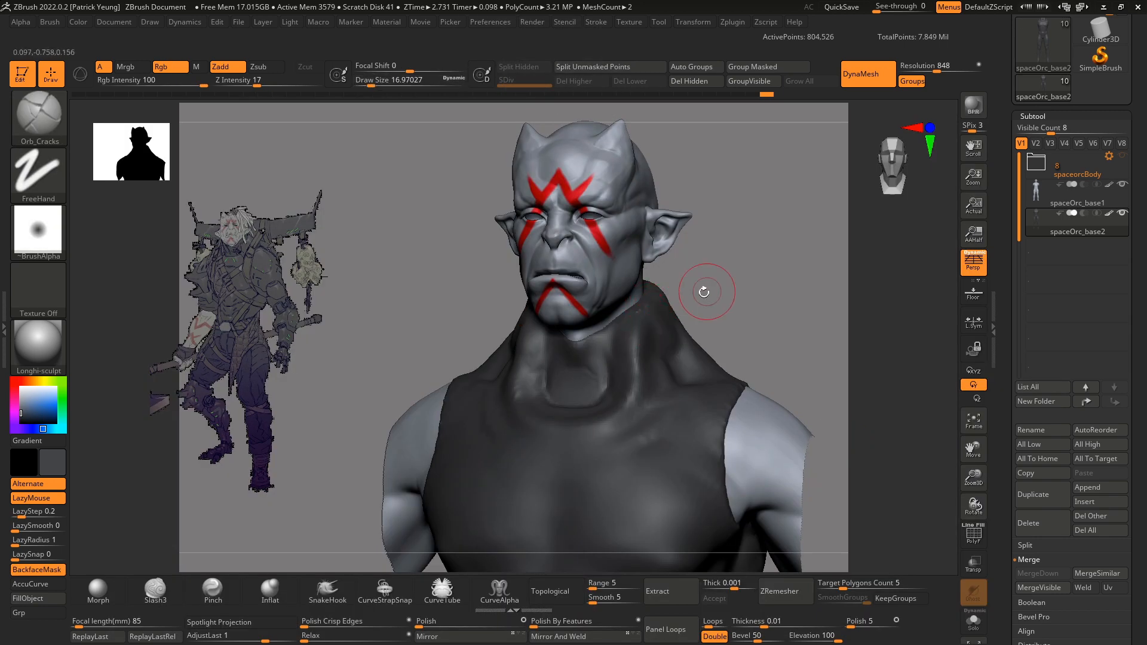
right_click_drag(653, 293, 715, 341)
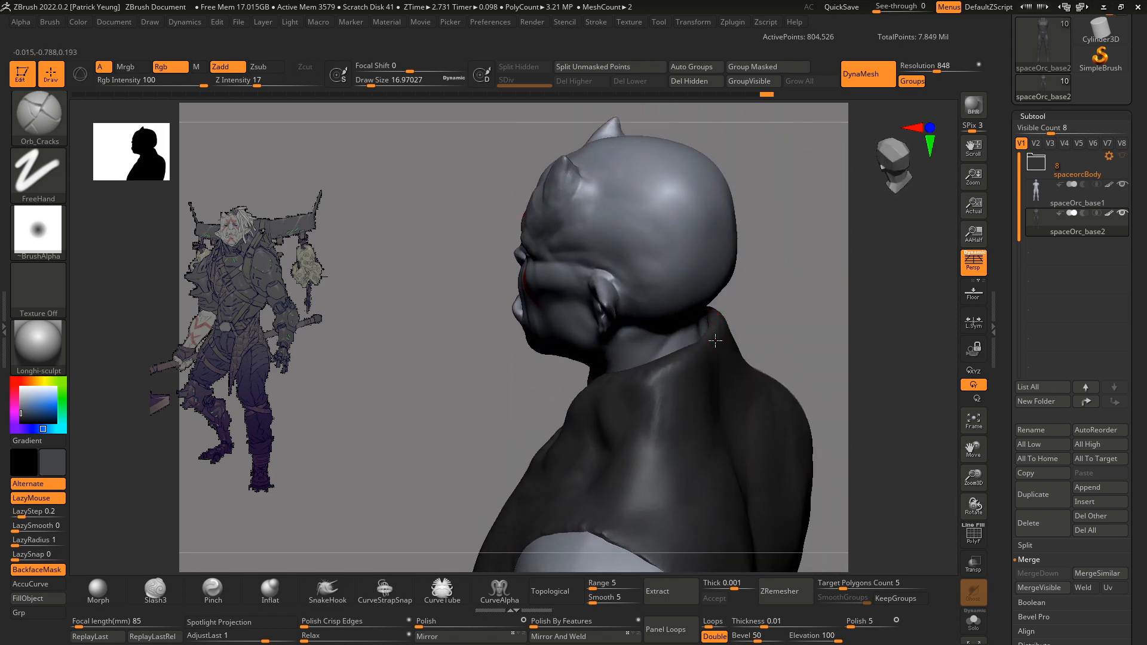
mouse_move(603, 383)
right_mouse_down()
mouse_move(754, 370)
mouse_move(758, 325)
mouse_move(731, 315)
right_mouse_up()
key("s")
left_click(664, 372)
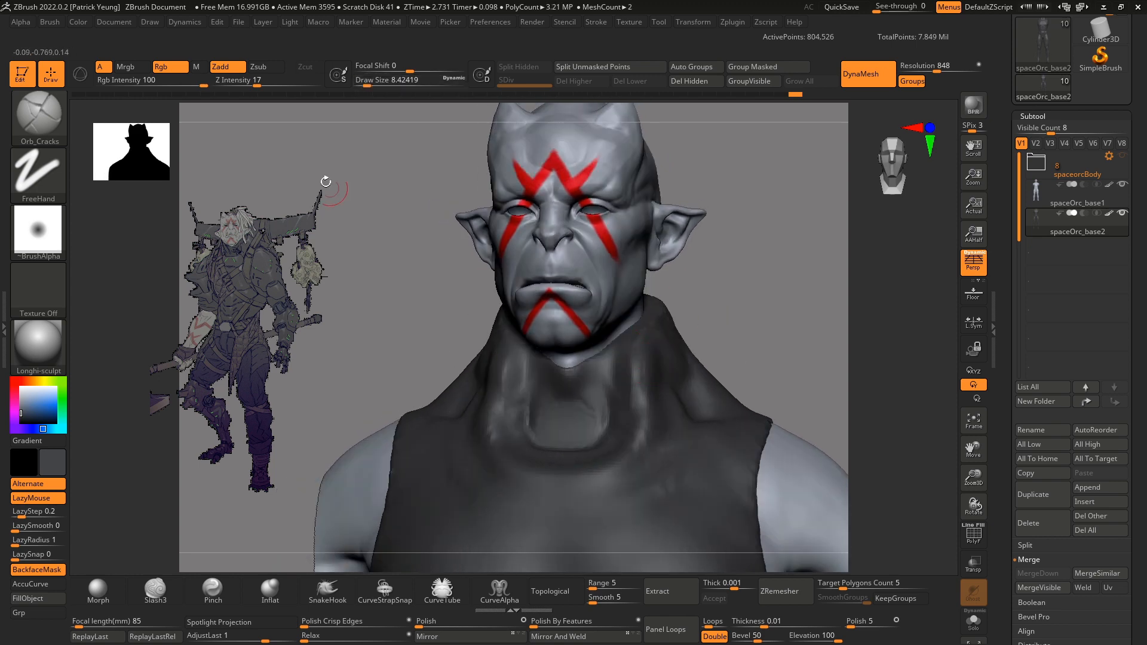
- Turn Rgb off, sculpt the rim of the collar opening with Orb_Cracks at a draw size of about 13, and smooth its lower edge
left_click(169, 67)
right_click_drag(625, 347, 645, 348, "alt")
right_click_drag(806, 349, 737, 328)
right_click_drag(769, 292, 621, 384)
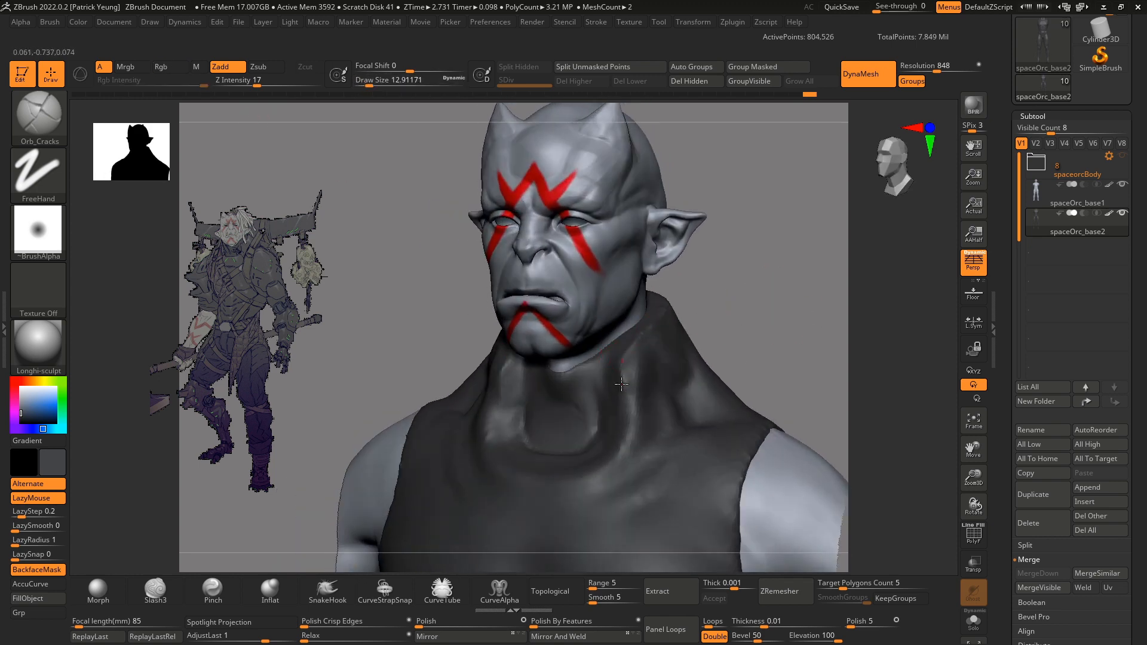
mouse_move(612, 432)
right_mouse_down()
mouse_move(755, 384)
mouse_move(786, 350)
mouse_move(755, 359)
right_mouse_up()
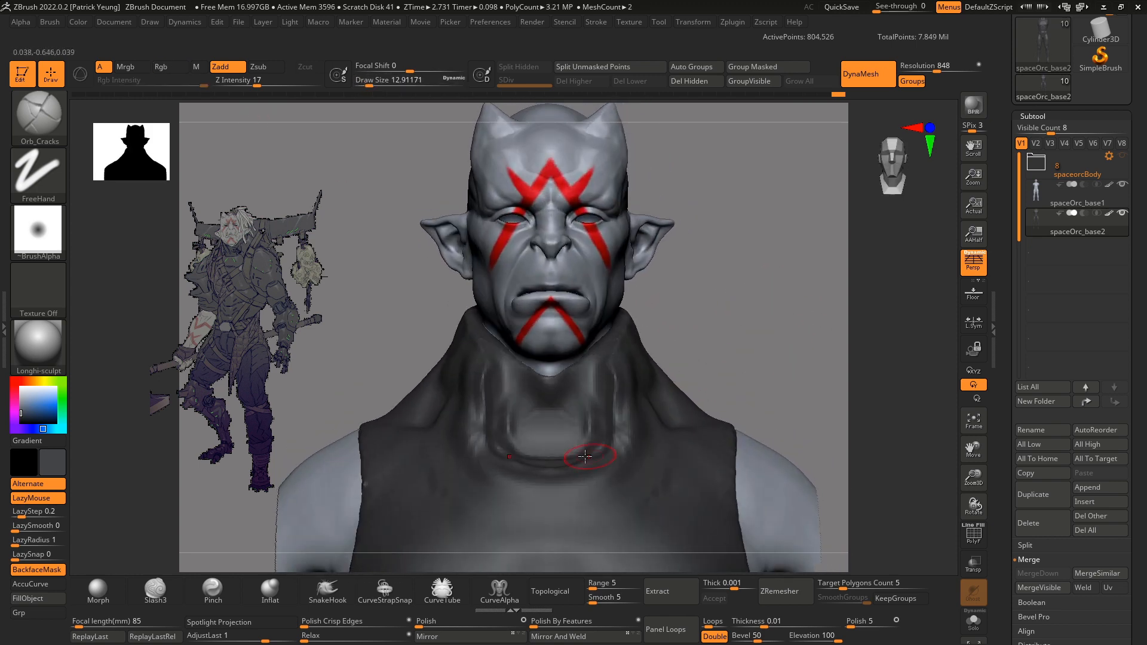
left_click_drag(589, 461, 625, 439, "shift")
- Carve the U-shaped inner edge of the collar opening with the DamStandard brush at a draw size of about 8
key("b")
key("d")
key("s")
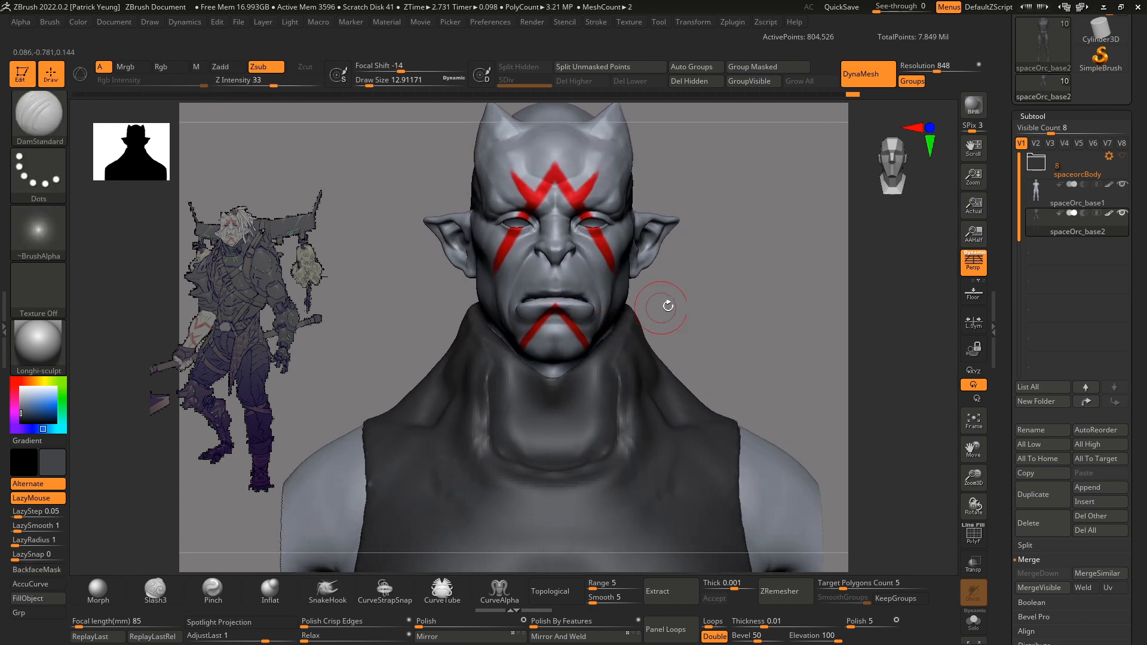
right_click_drag(667, 306, 645, 316)
key("s")
left_click_drag(645, 322, 642, 322)
mouse_move(687, 302)
right_mouse_down()
mouse_move(655, 286)
mouse_move(701, 281)
right_mouse_up()
left_click_drag(640, 341, 611, 382)
right_click_drag(610, 382, 653, 349)
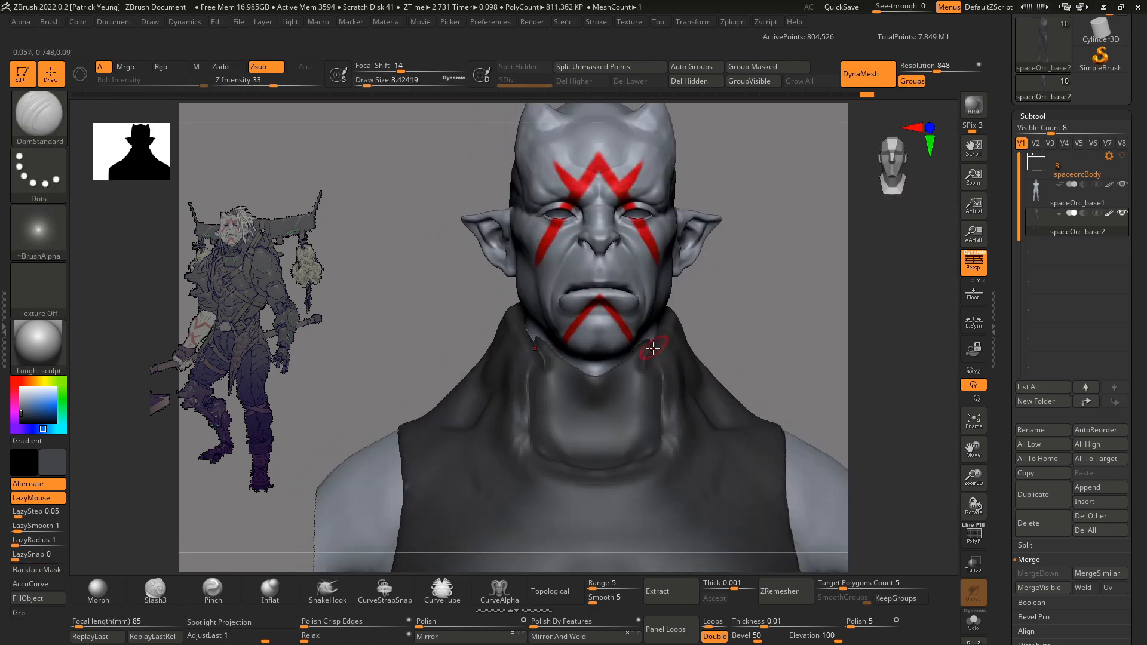
left_click_drag(651, 411, 648, 436)
mouse_move(842, 343)
right_mouse_down()
mouse_move(807, 338)
mouse_move(834, 343)
right_mouse_up()
left_click_drag(640, 437, 600, 463)
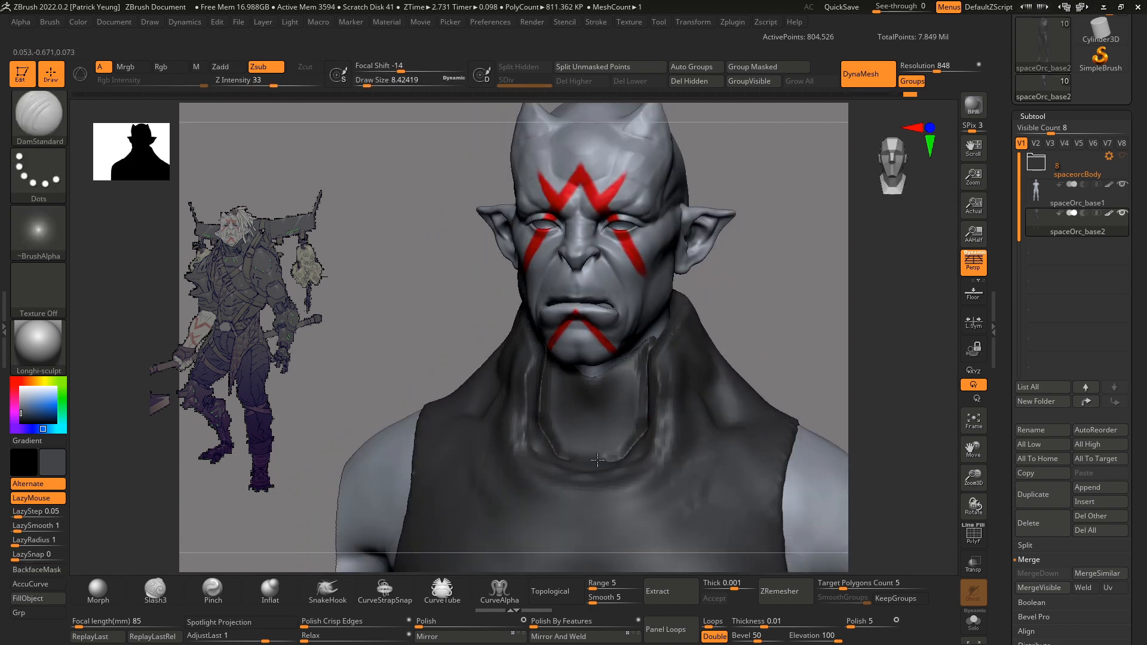
- Build up the rim around the collar opening with the Clay brush at a draw size of about 12
right_click_drag(767, 370, 805, 375)
key("b")
key("c")
key("l")
left_click_drag(642, 435, 640, 409)
right_click_drag(639, 410, 627, 438)
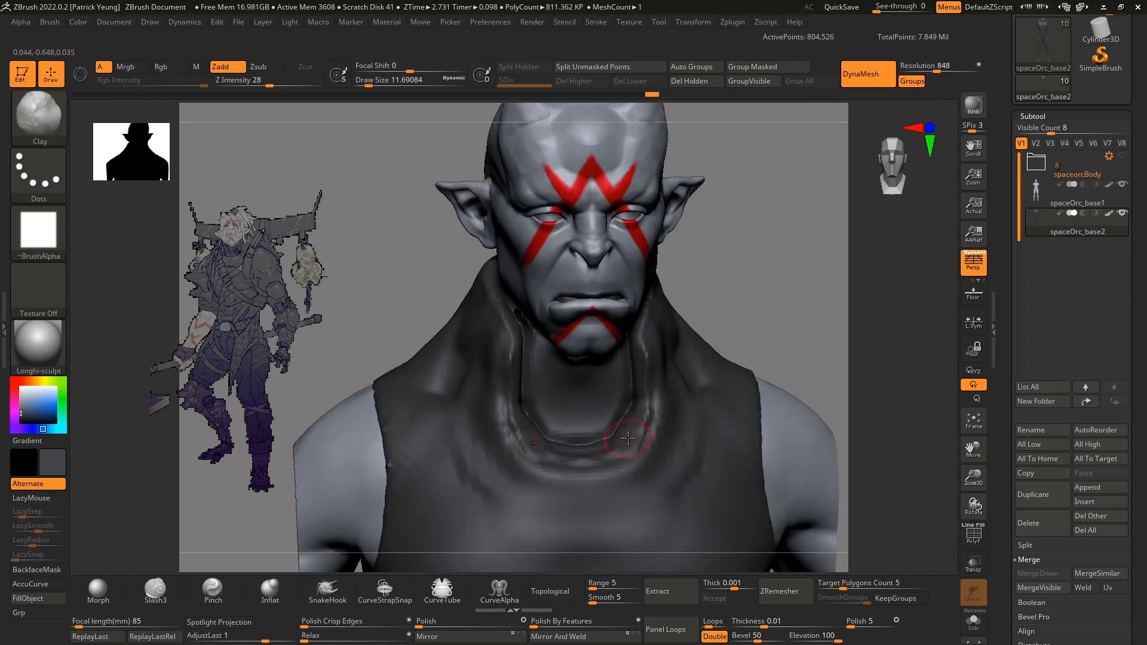
right_click_drag(791, 325, 739, 347)
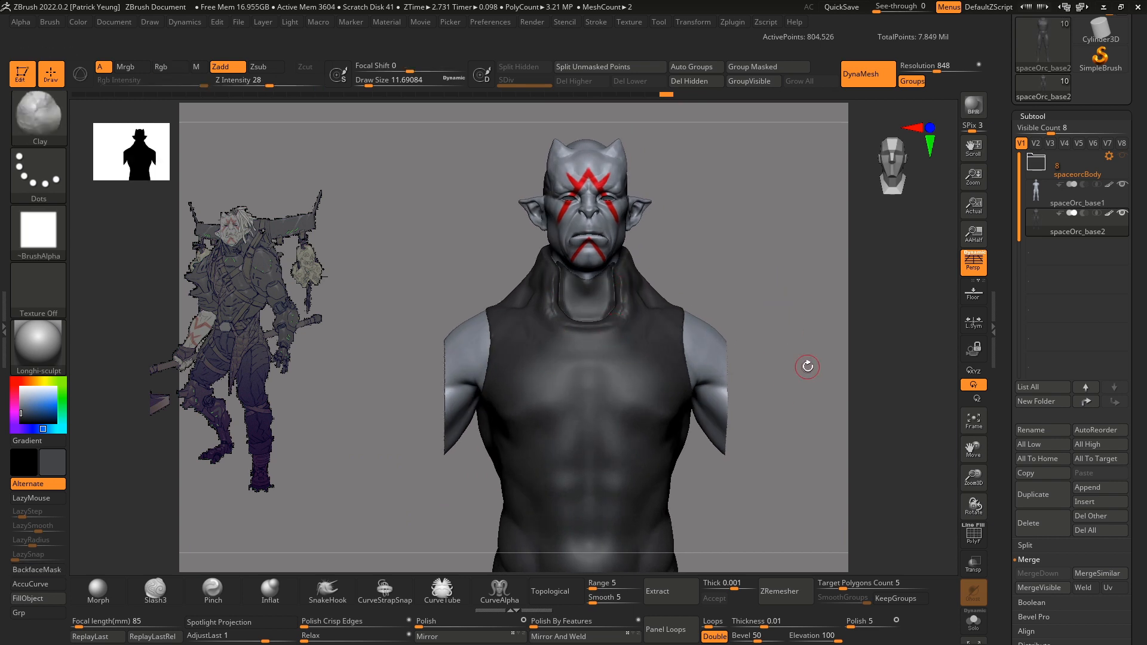
- Add volume to the garment's collar sides, shoulders and upper back with the Clay brush at a draw size of about 37
mouse_move(807, 366)
right_mouse_down()
mouse_move(672, 286)
mouse_move(752, 269)
mouse_move(668, 274)
right_mouse_up()
key("s")
left_click_drag(654, 279, 658, 279)
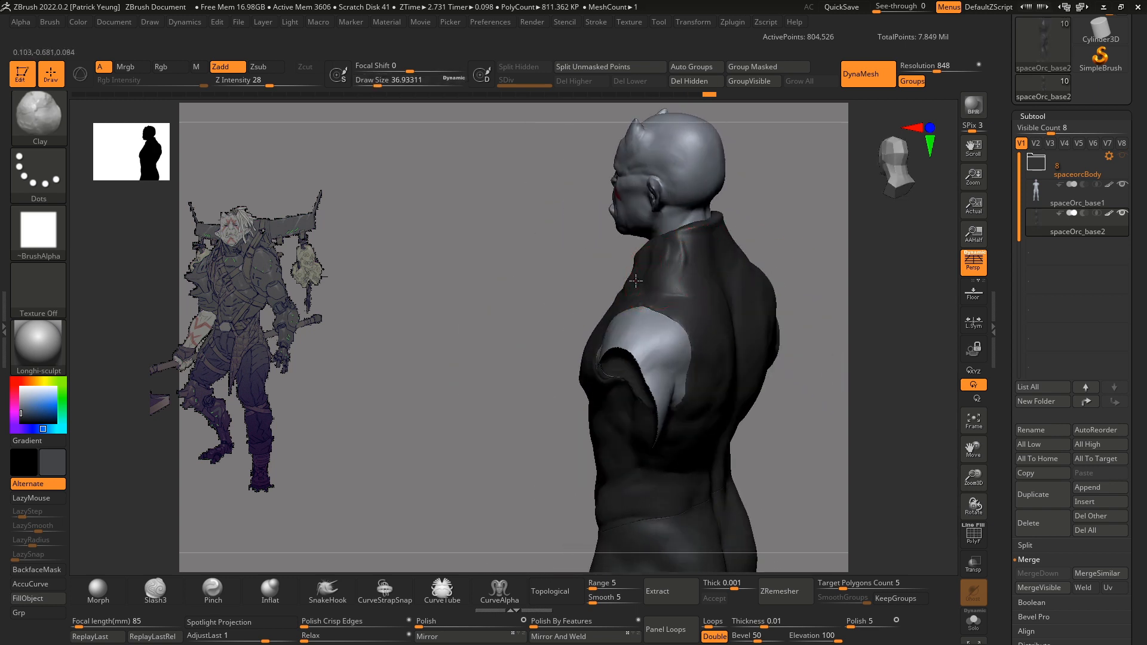
right_click_drag(701, 295, 747, 313)
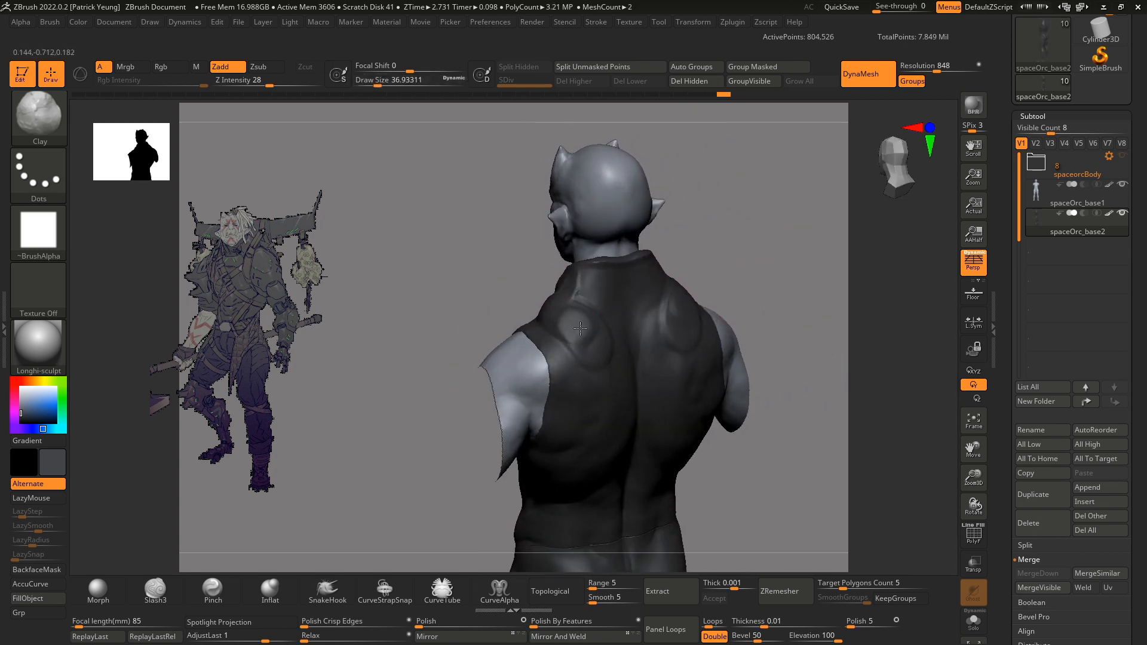
mouse_move(677, 347)
right_mouse_down()
mouse_move(705, 317)
mouse_move(667, 297)
mouse_move(588, 324)
right_mouse_up()
mouse_move(710, 353)
right_mouse_down()
mouse_move(602, 356)
mouse_move(783, 358)
mouse_move(782, 328)
mouse_move(588, 268)
right_mouse_up()
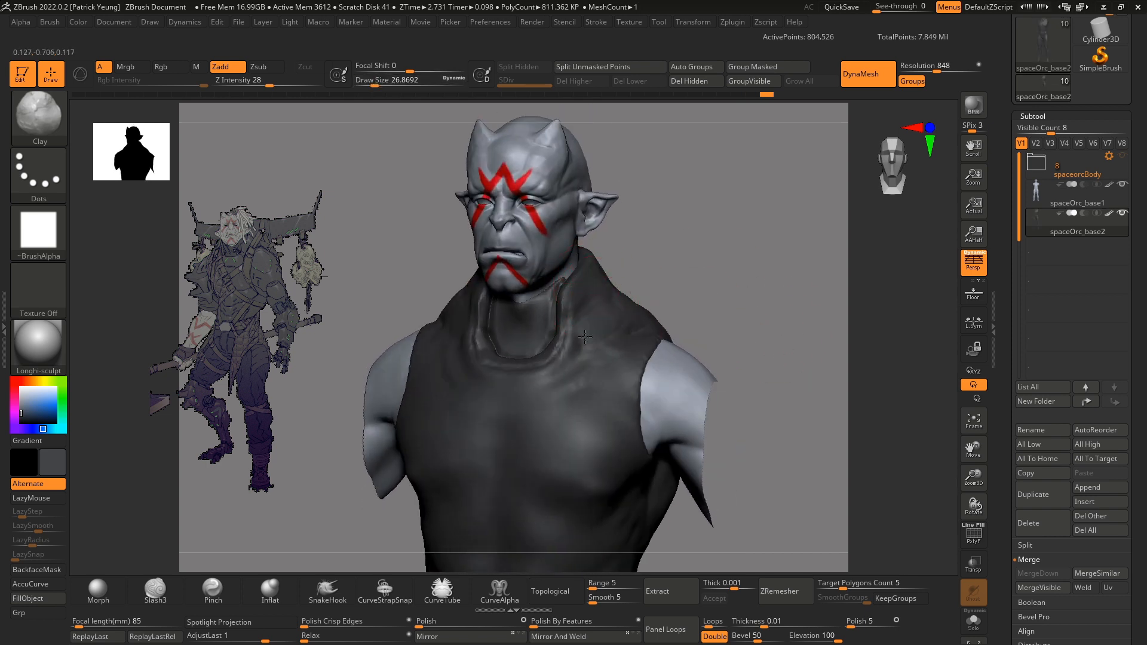
- Build up the front of the collar and upper chest with the Clay brush at a draw size of about 27
right_click_drag(576, 306, 588, 293)
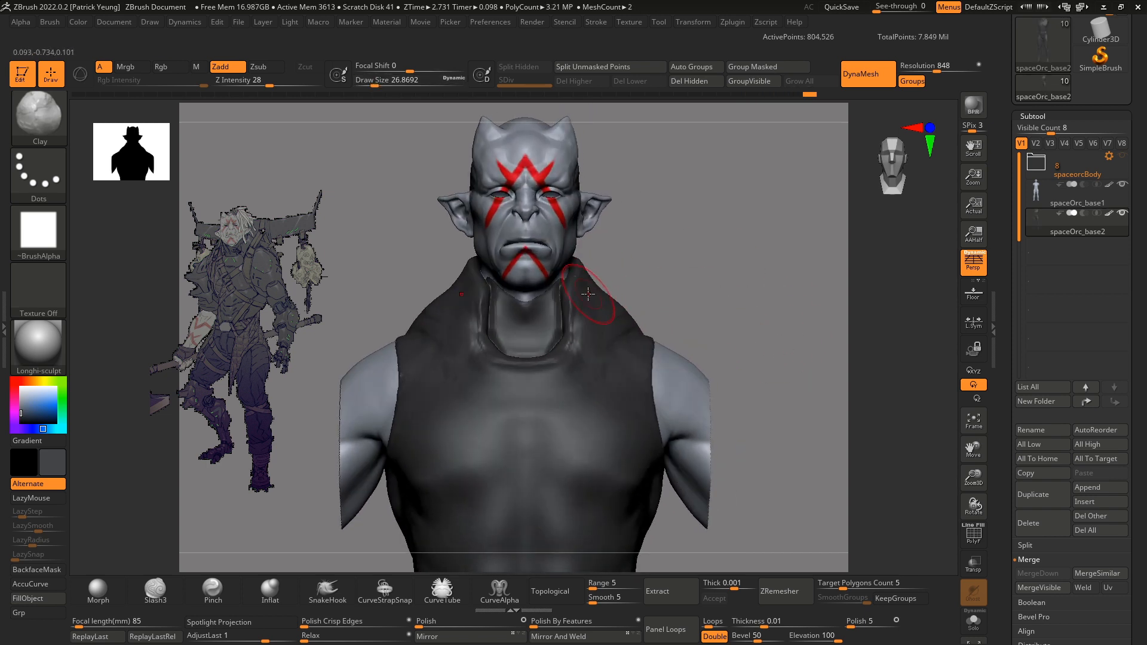
right_click_drag(563, 365, 504, 369)
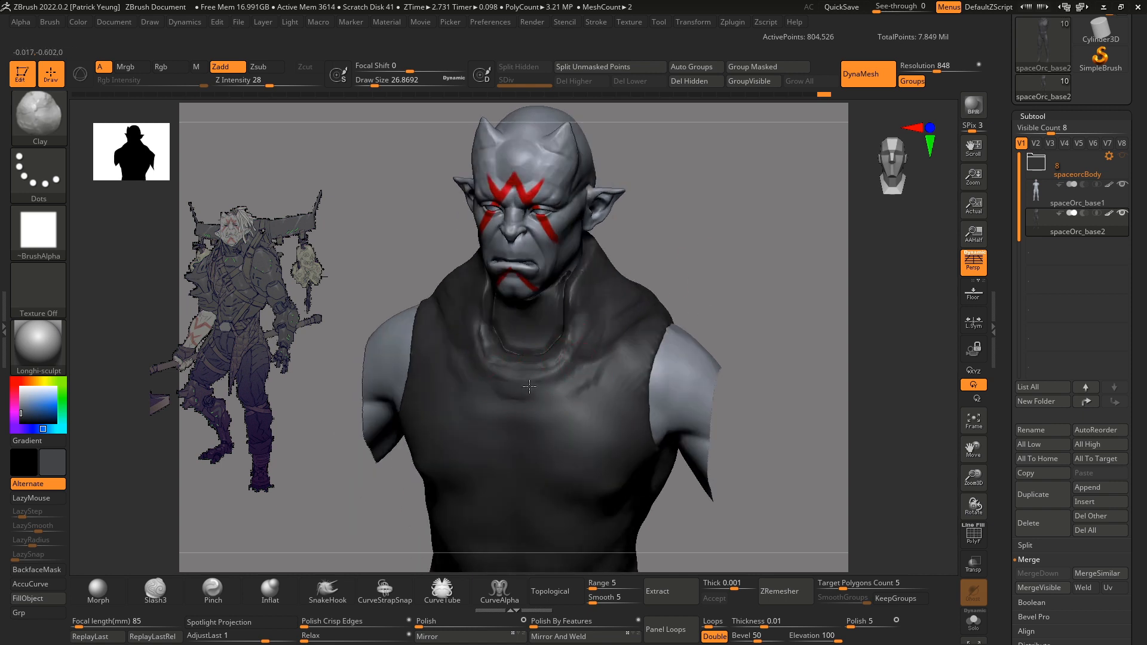
right_click_drag(747, 307, 763, 287)
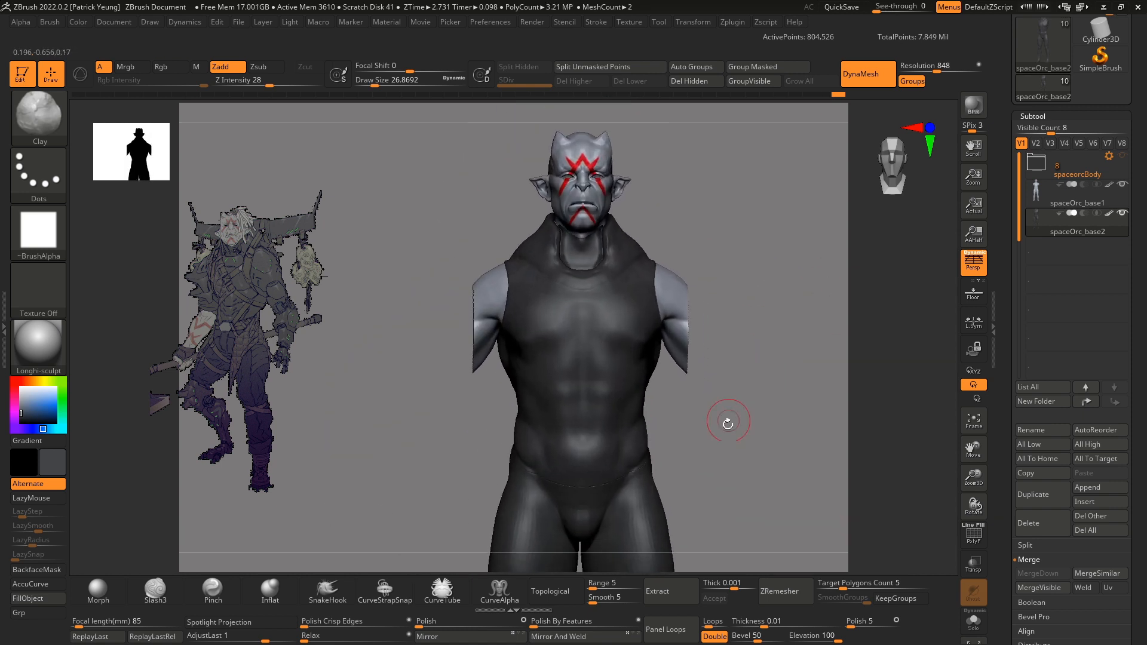
- Cut a notched panel line across the upper chest below the collar with the Slash3 brush at a draw size of about 12
left_click(155, 589)
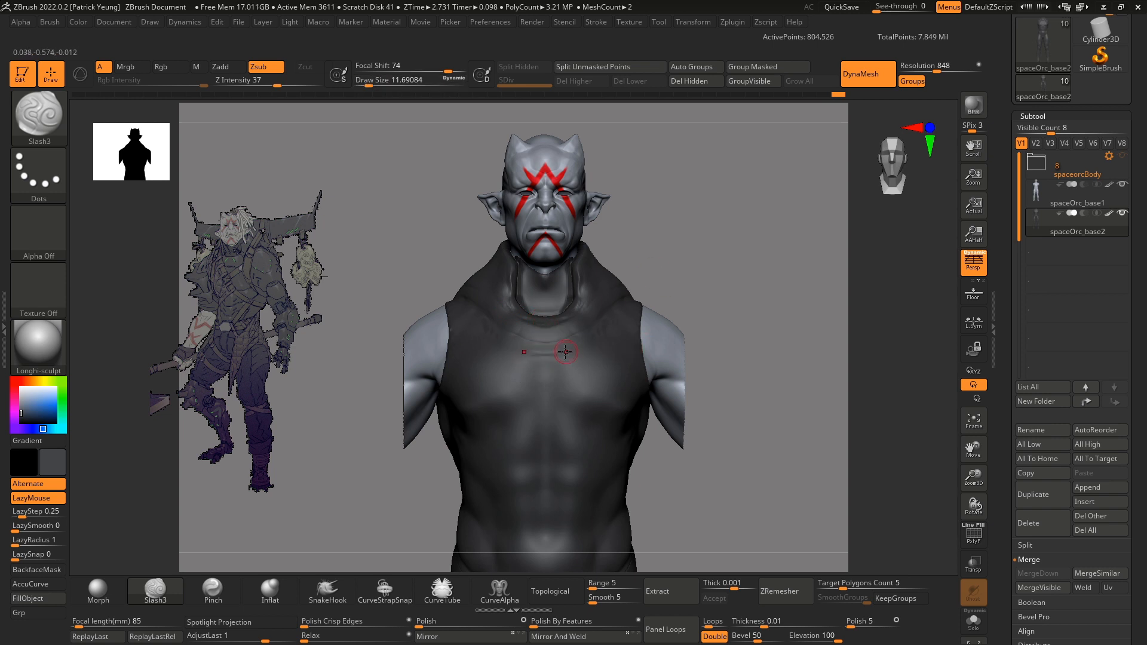
right_click_drag(562, 355, 580, 341)
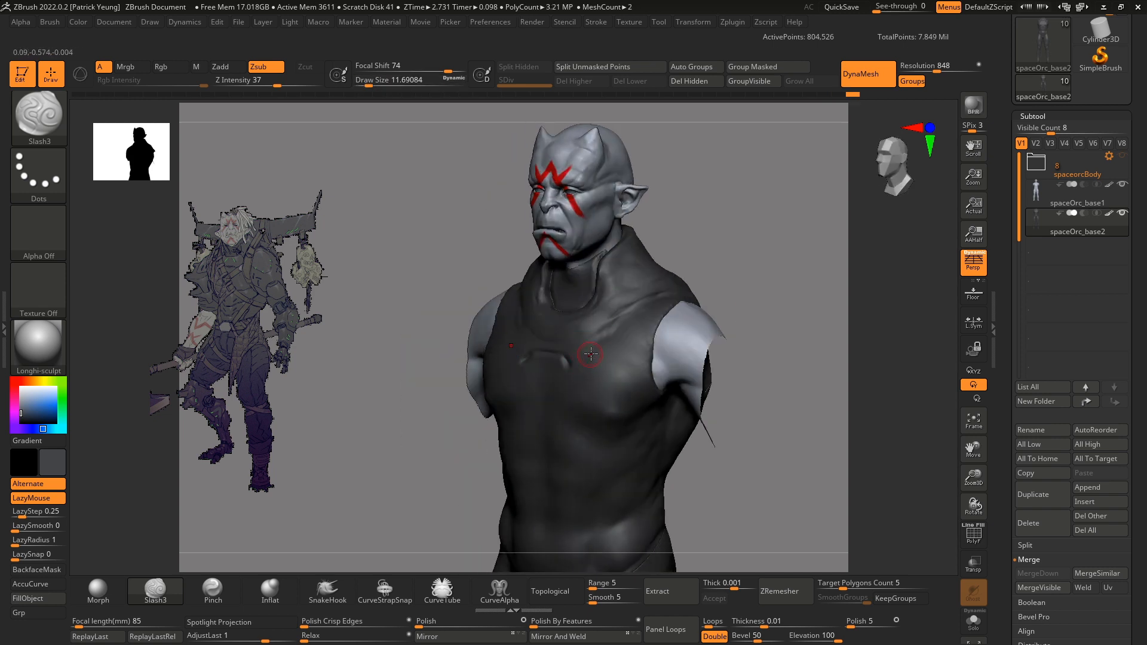
right_click_drag(722, 291, 616, 384)
right_click_drag(679, 348, 795, 220)
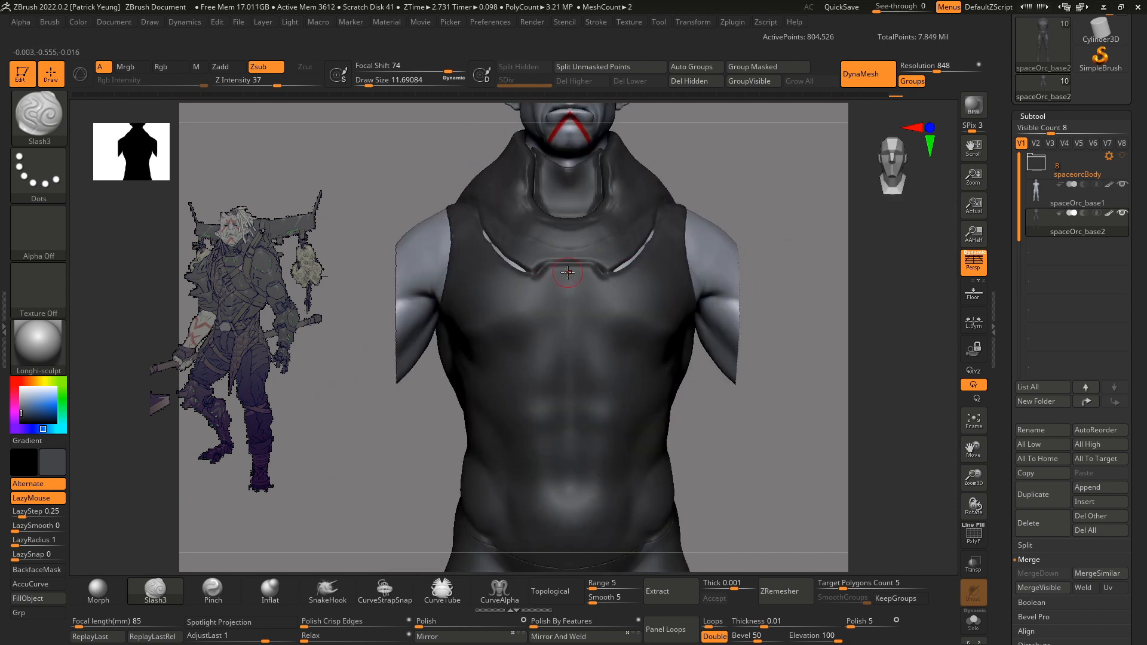
- Cut panel lines under the pectorals, across the abdomen and down both sides of the waist with the Slash3 brush
right_click_drag(633, 297, 660, 332)
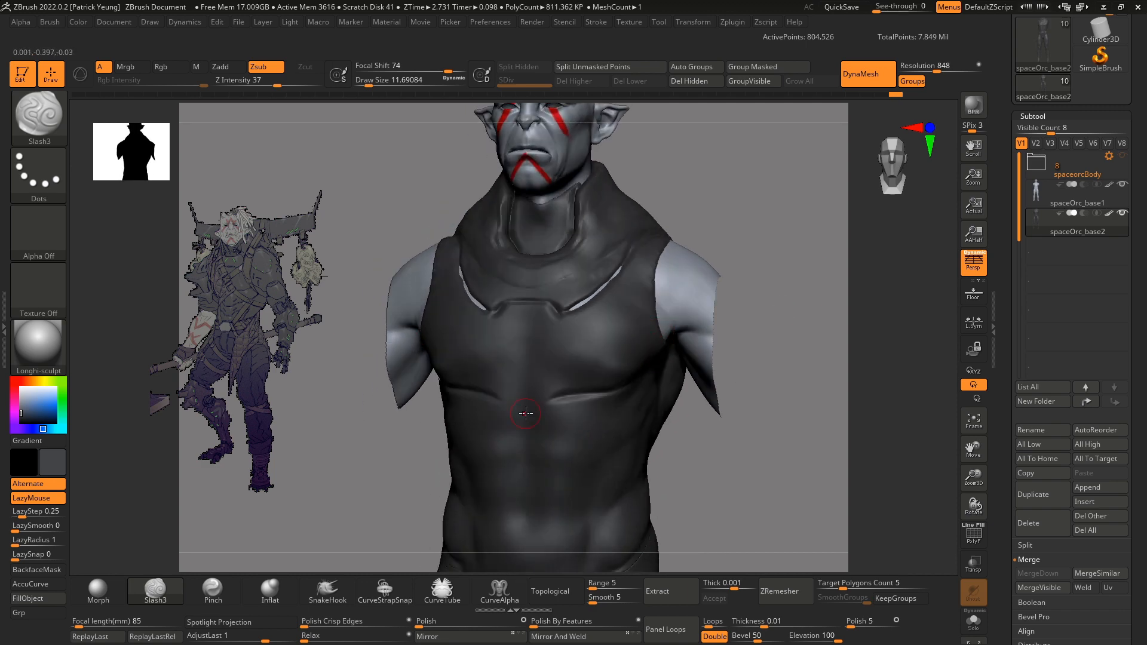
right_click_drag(525, 413, 510, 456)
right_click_drag(737, 409, 665, 337)
- Isolate one polygroup of the garment and split the hidden part off so torso and legs become separate subtools
right_click_drag(564, 463, 705, 388, "alt")
left_click(537, 406, "ctrl+shift")
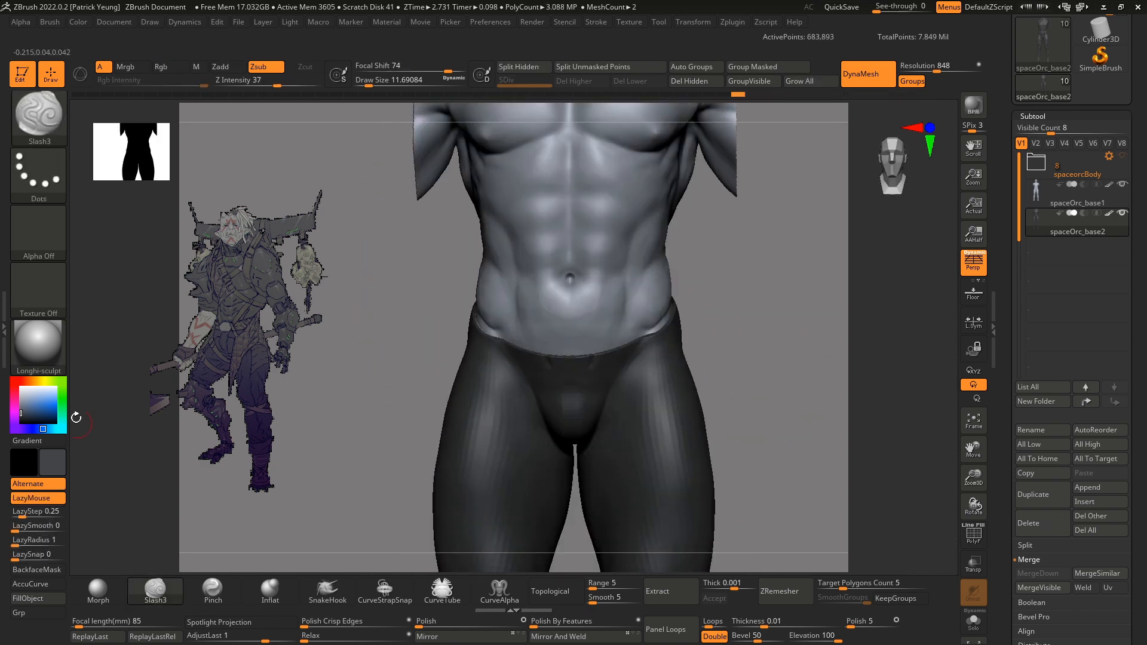
left_click_drag(770, 358, 794, 382, "ctrl+shift")
right_click_drag(793, 382, 793, 477, "alt")
left_click(518, 66)
- Give the legs subtool a dark grey colour and the torso subtool a lighter grey, and frame the torso
key("Down")
right_click_drag(337, 477, 337, 432, "alt")
left_click(21, 415)
key("Up")
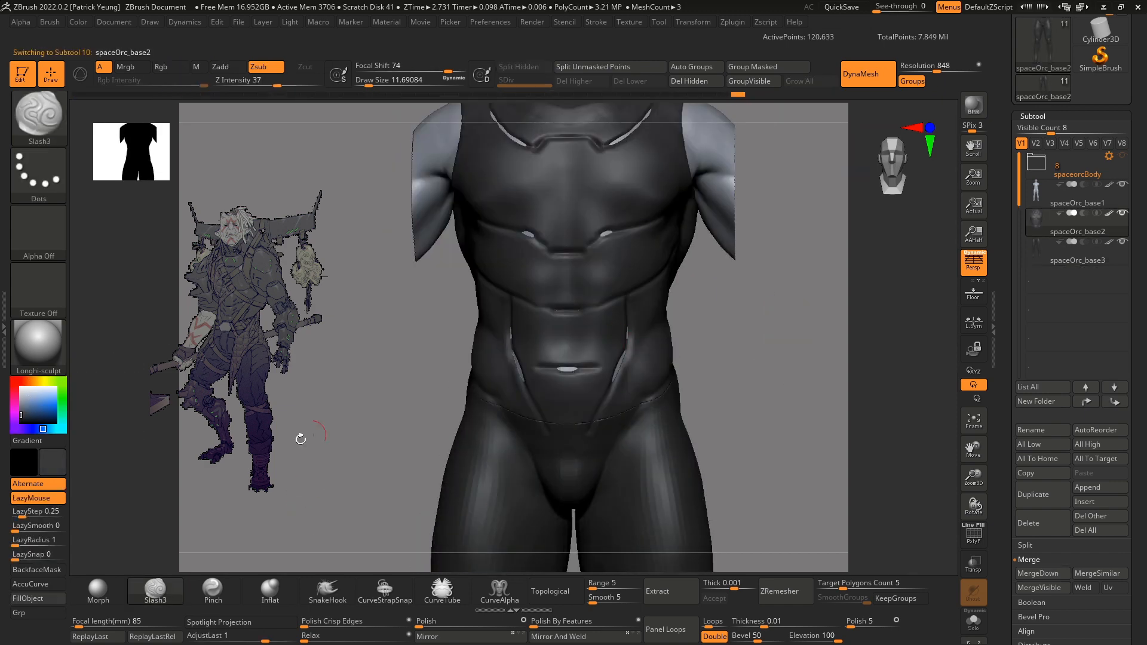
left_click(21, 407)
key("f")
key("f")
- Rework the torso's side waist lines with Slash3 at a draw size of about 7 and smooth out the lower abdominal cut
right_click_drag(746, 358, 646, 381)
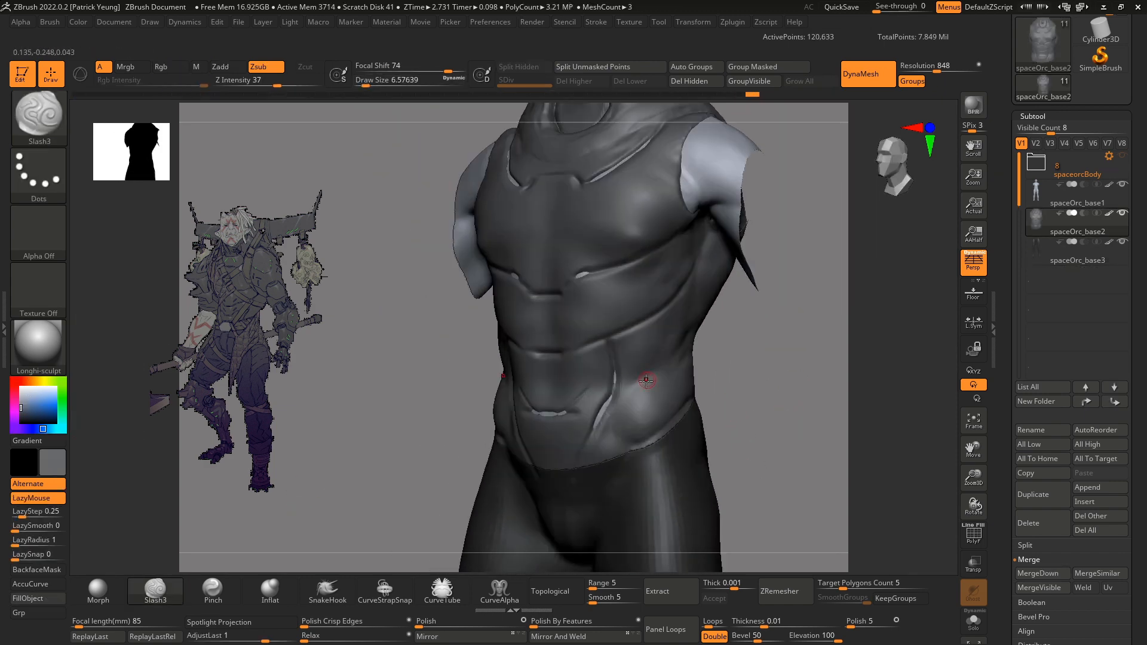
left_click_drag(615, 373, 597, 421, "shift")
right_click_drag(603, 412, 596, 412)
mouse_move(573, 412)
left_mouse_down("shift")
mouse_move(621, 364)
mouse_move(600, 445)
left_mouse_up("shift")
right_click_drag(599, 445, 643, 371)
- Adjust the waist panel lines with the Move brush at a draw size of about 16 and smooth them
key("s")
left_click_drag(640, 372, 649, 371)
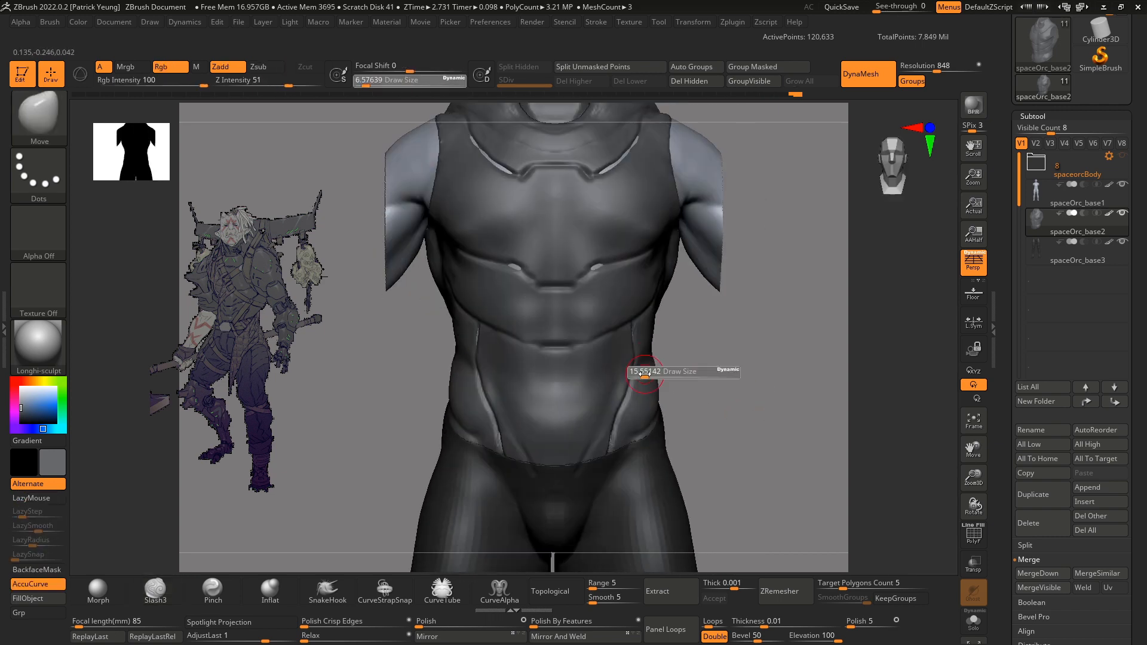
right_click_drag(717, 382, 627, 388)
left_click_drag(627, 388, 632, 401, "shift")
right_click_drag(633, 402, 716, 402, "shift")
- Cut a curved, notched panel line across the lower abdomen with Slash3 at a draw size of about 7.5
key("s")
left_click_drag(635, 383, 625, 382)
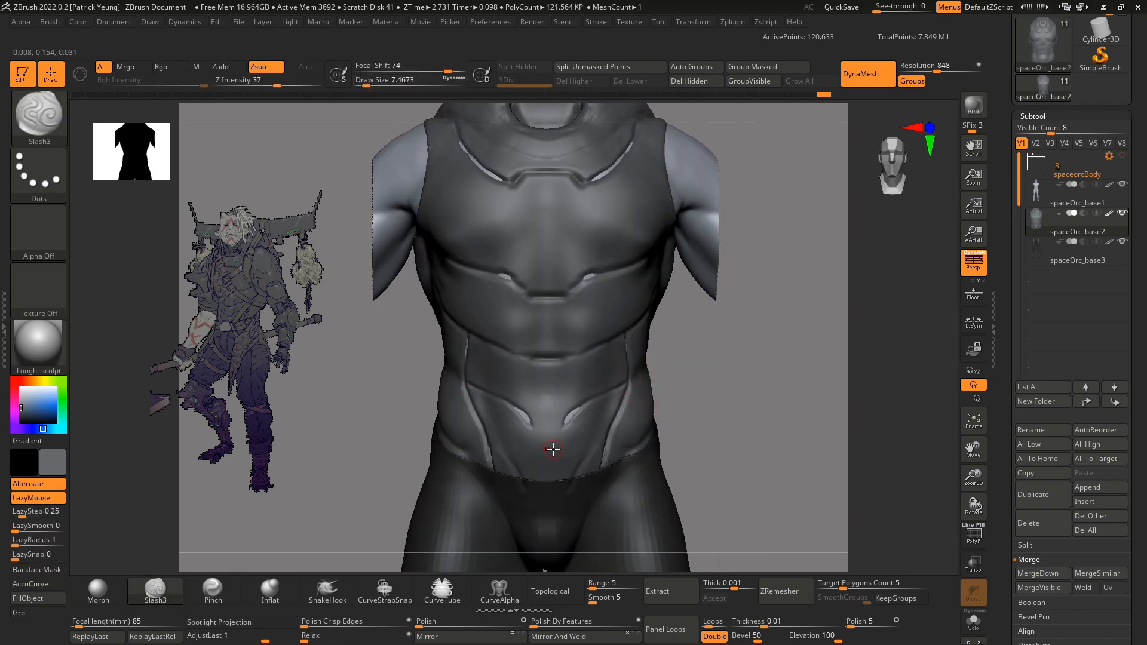
right_click_drag(528, 467, 547, 400)
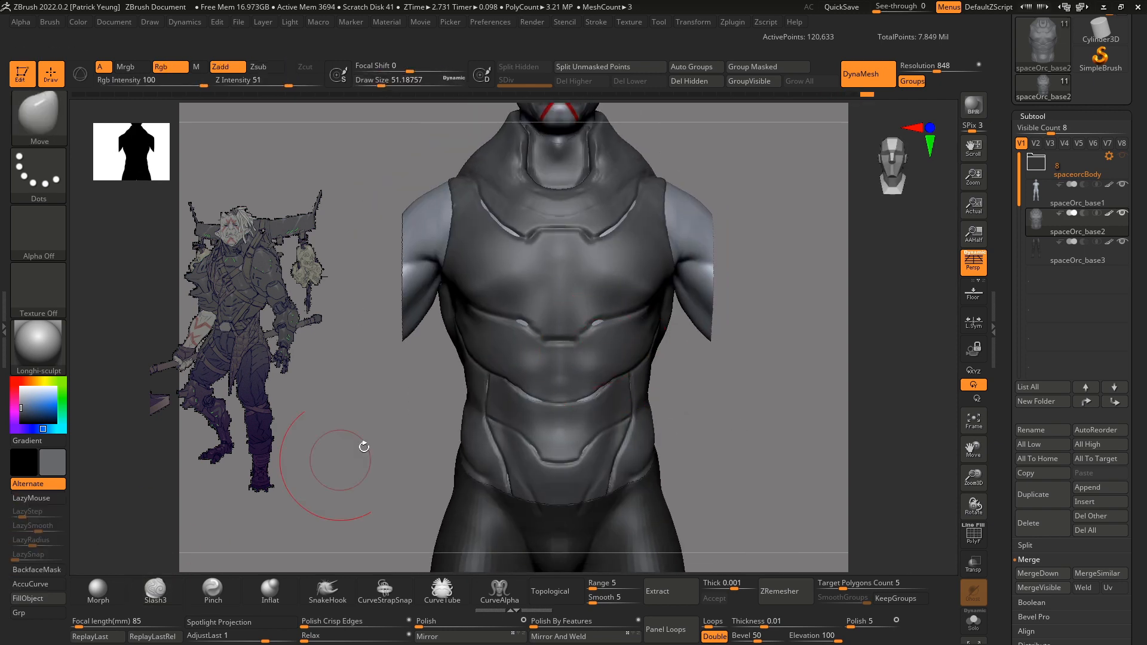
- Reshape the torso garment's silhouette, panel lines and waist hem with the Move brush at draw sizes from about 77 to 116
mouse_move(609, 442)
right_mouse_down()
mouse_move(627, 388)
mouse_move(722, 435)
mouse_move(747, 389)
mouse_move(709, 423)
mouse_move(519, 356)
mouse_move(469, 368)
mouse_move(588, 374)
right_mouse_up()
mouse_move(588, 373)
right_mouse_down("ctrl")
mouse_move(755, 435)
mouse_move(694, 406)
right_mouse_up("ctrl")
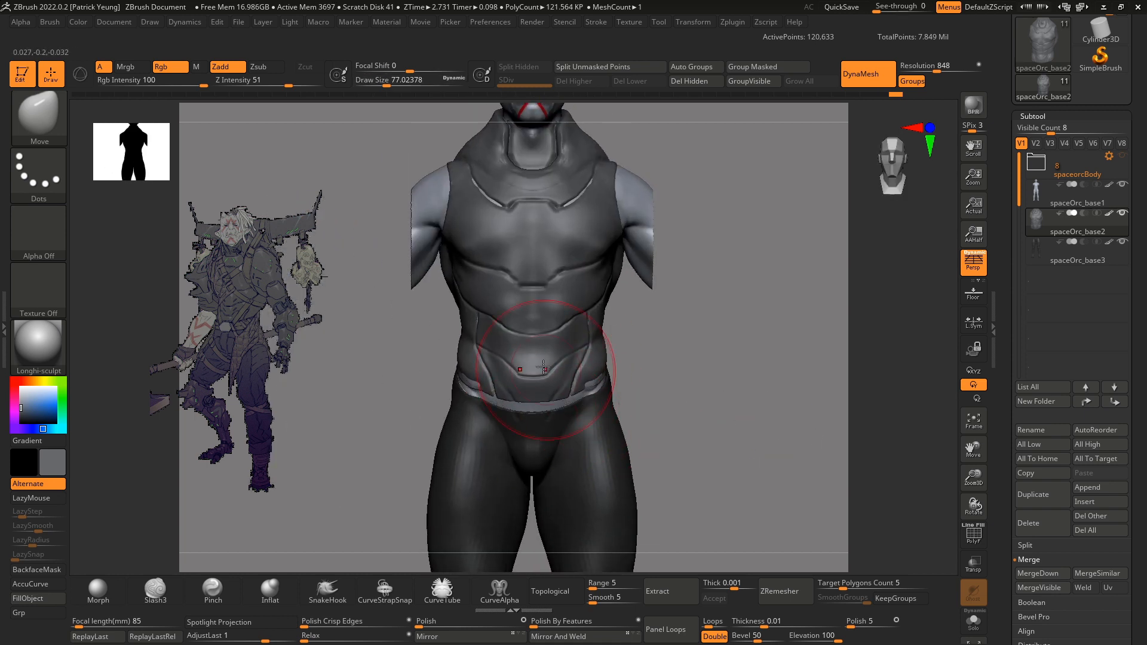
key("s")
left_click_drag(559, 292, 568, 292)
right_click_drag(571, 273, 656, 288)
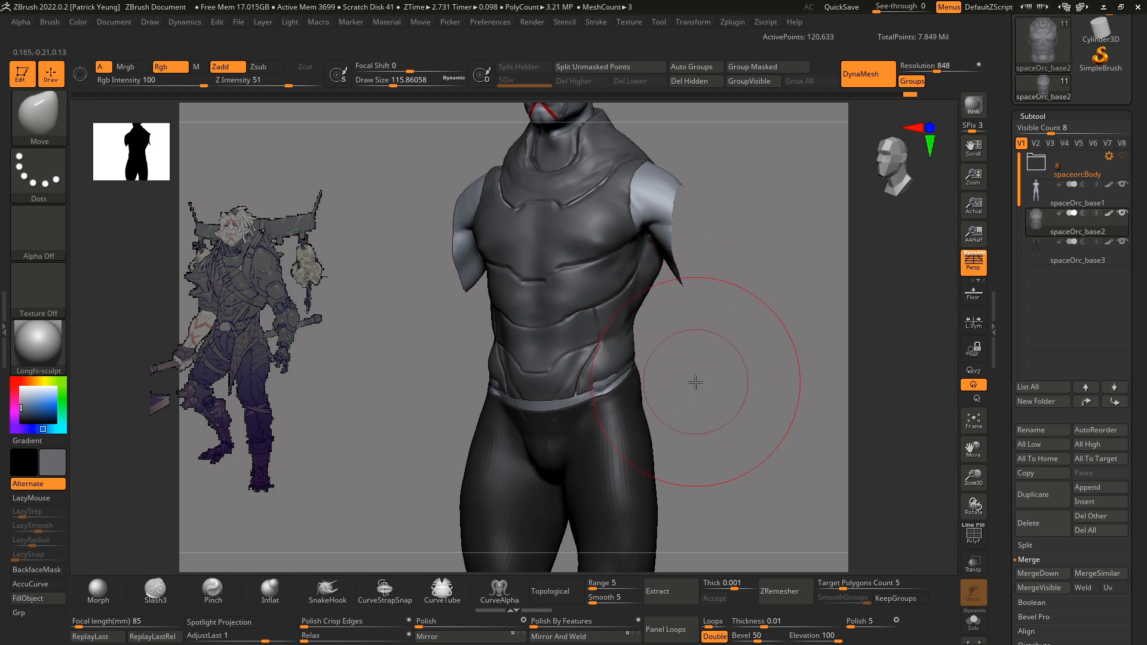
- Select the legs subtool and pull its waistline up to meet the torso hem with the Move brush at about 65
right_click_drag(696, 382, 614, 422, "shift")
left_click(559, 405, "alt")
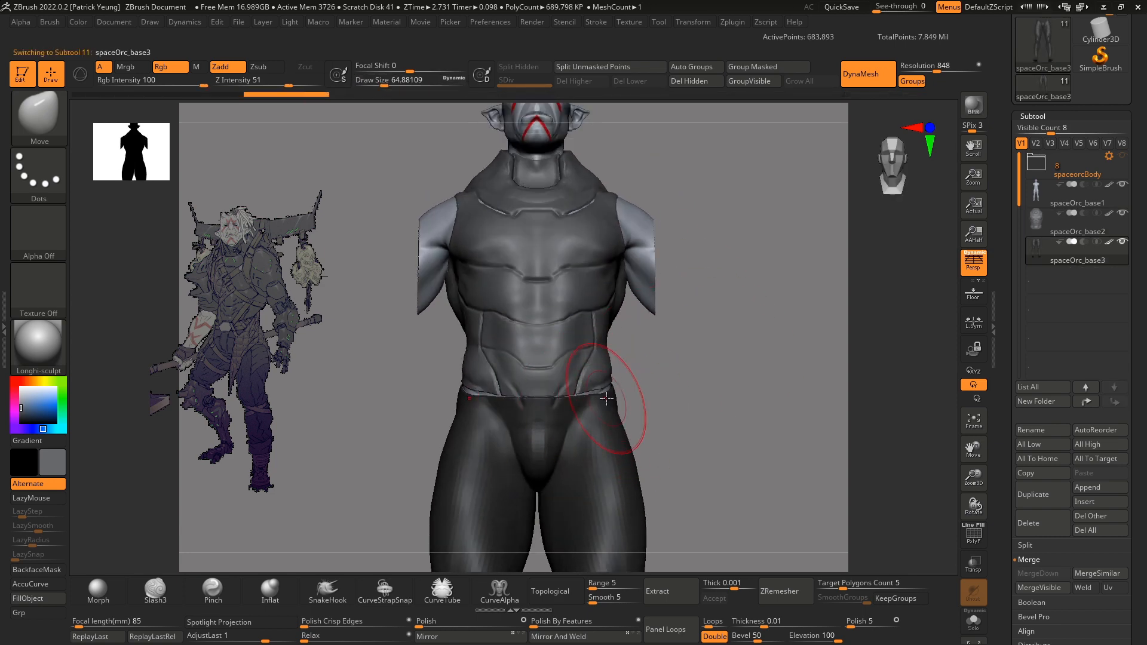
mouse_move(672, 388)
right_mouse_down()
mouse_move(512, 382)
mouse_move(687, 406)
mouse_move(747, 474)
mouse_move(709, 397)
mouse_move(651, 382)
mouse_move(634, 395)
right_mouse_up()
- Select the torso subtool and build up folds along its side below the armhole with the Clay brush at about 20
left_click(591, 409, "alt")
key("b")
key("c")
key("l")
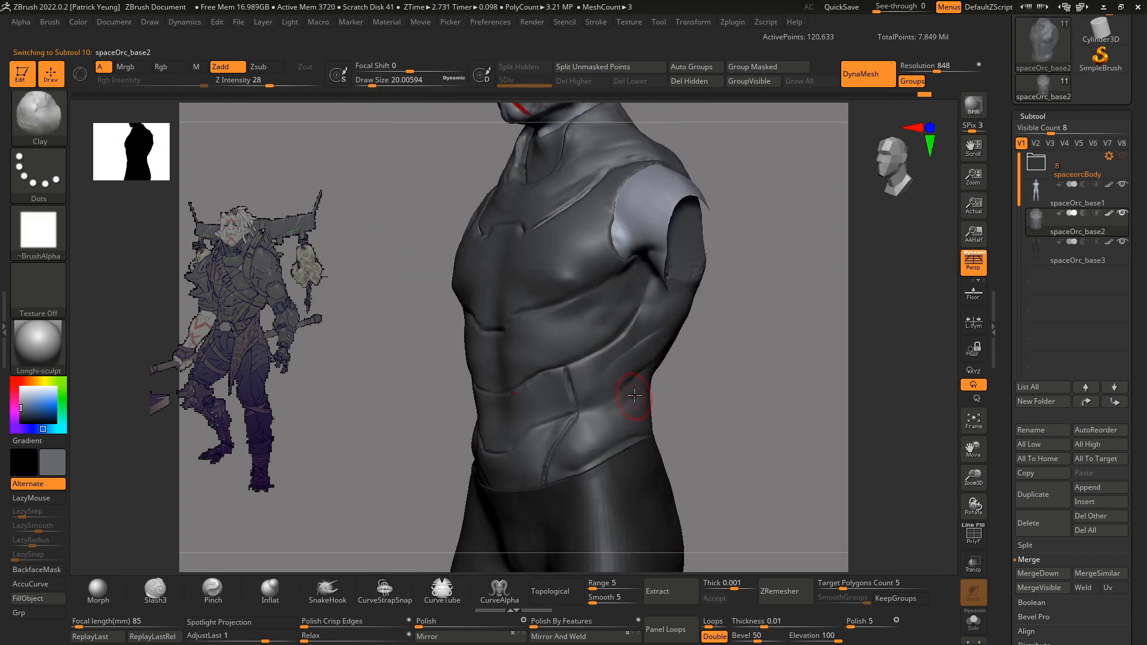
right_click_drag(707, 378, 667, 292)
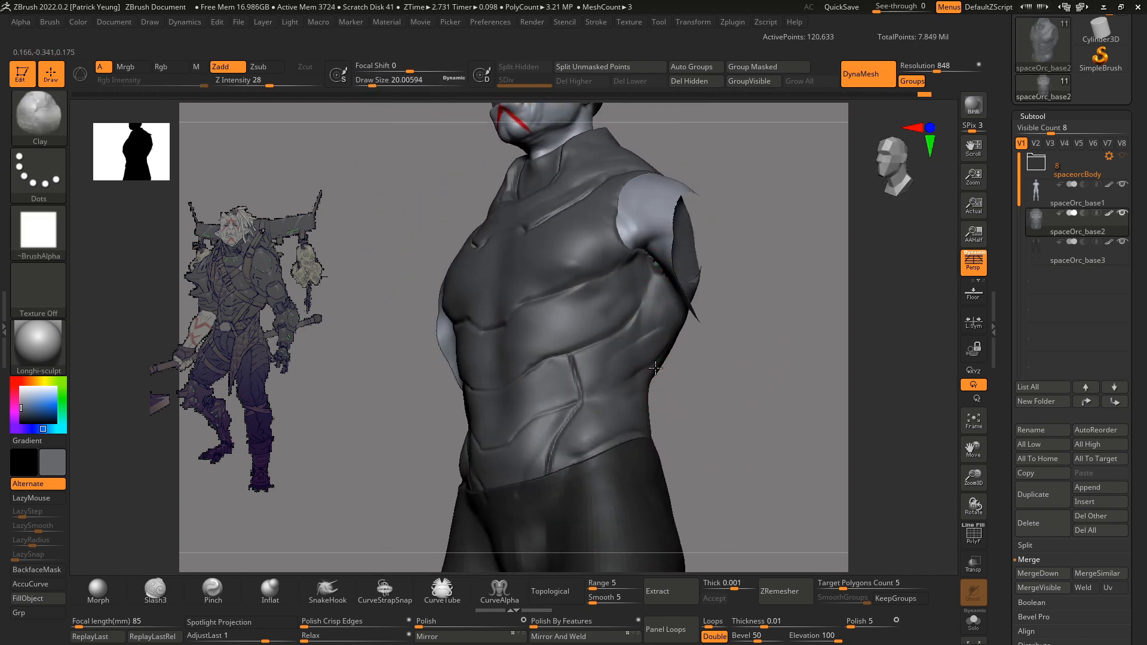
mouse_move(651, 364)
right_mouse_down()
mouse_move(699, 404)
mouse_move(663, 354)
mouse_move(734, 389)
mouse_move(656, 290)
right_mouse_up()
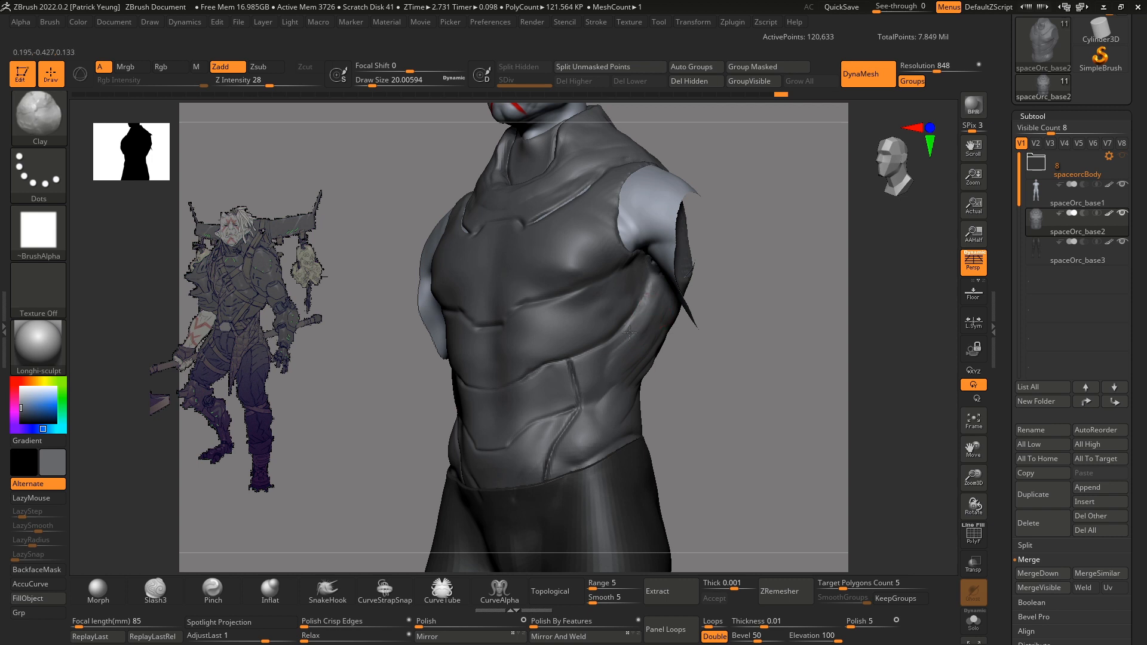
- Build up folds on the garment's back and side with the Clay brush at about 31, and smooth the collar area at about 17
mouse_move(629, 332)
right_mouse_down()
mouse_move(724, 388)
mouse_move(677, 331)
right_mouse_up()
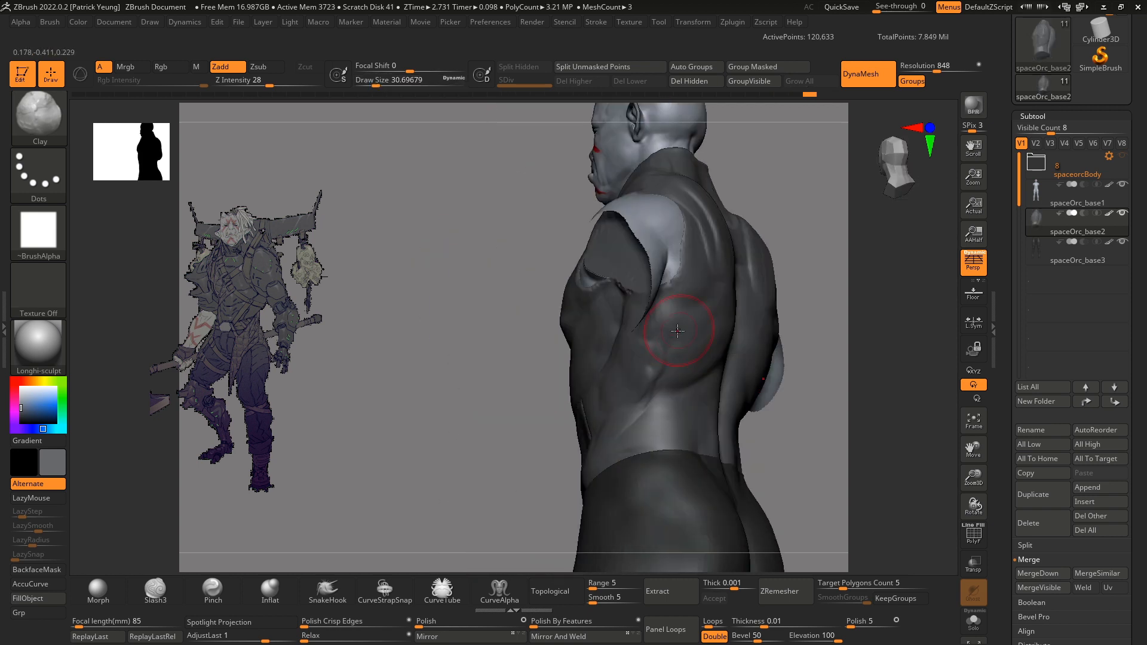
mouse_move(603, 435)
right_mouse_down()
mouse_move(598, 414)
mouse_move(740, 430)
mouse_move(596, 401)
right_mouse_up()
right_click_drag(675, 317, 632, 387)
key("s")
left_click_drag(610, 421, 604, 421)
mouse_move(605, 421)
right_mouse_down()
mouse_move(626, 408)
mouse_move(722, 422)
mouse_move(825, 276)
mouse_move(801, 326)
mouse_move(526, 326)
right_mouse_up()
key("shift")
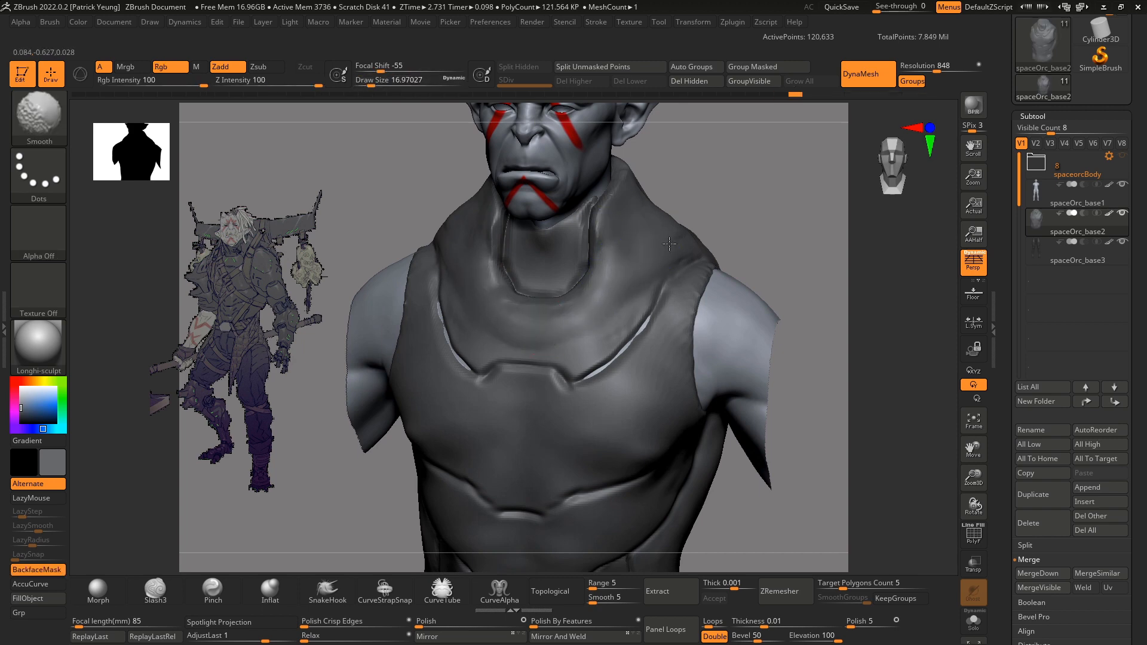
- Recess the garment inside the collar opening with the Clay brush at about 17 until the front of the neck is exposed
mouse_move(669, 244)
right_mouse_down("shift")
mouse_move(790, 271)
mouse_move(778, 302)
mouse_move(711, 276)
mouse_move(751, 285)
right_mouse_up("shift")
key("s")
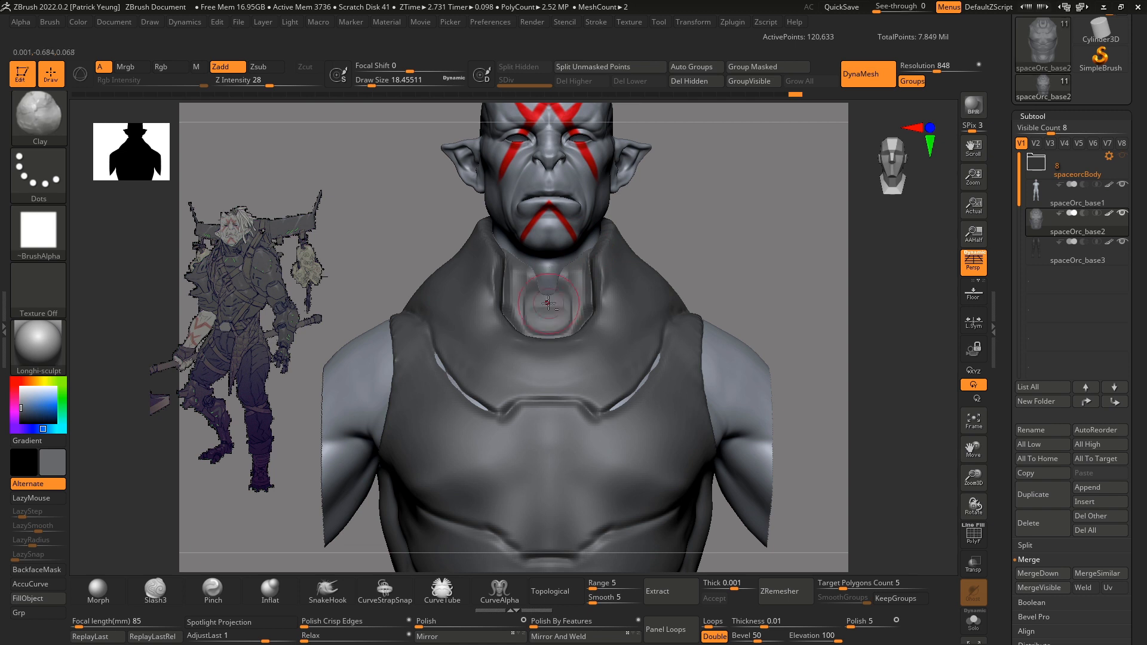
left_click_drag(548, 303, 583, 250)
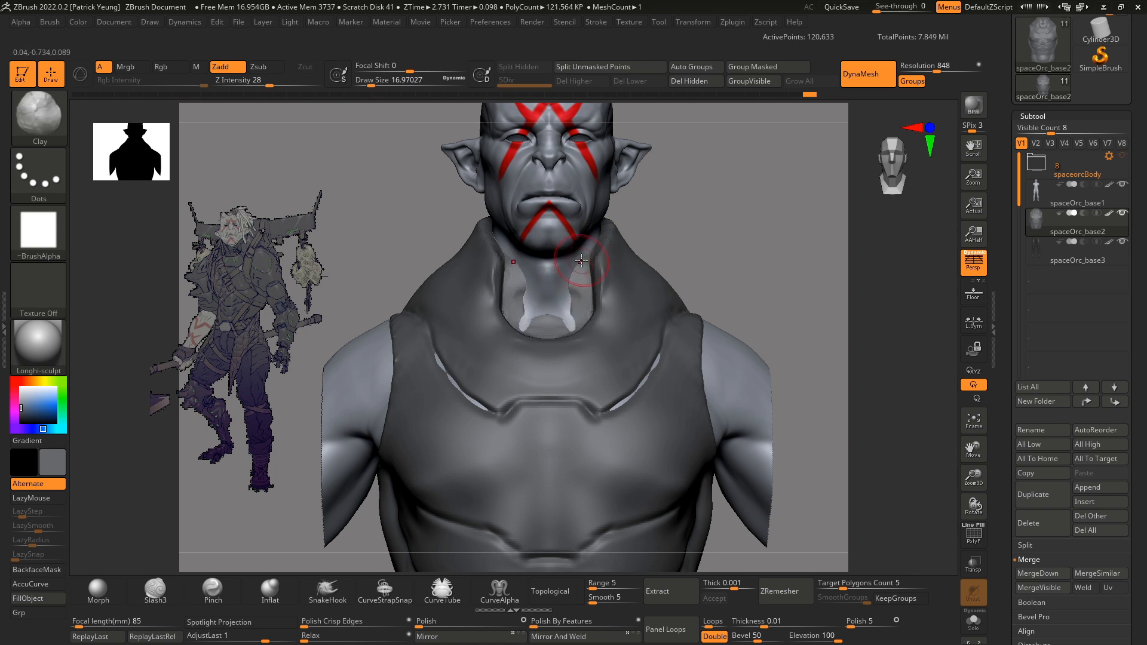
key("b")
key("s")
key("t")
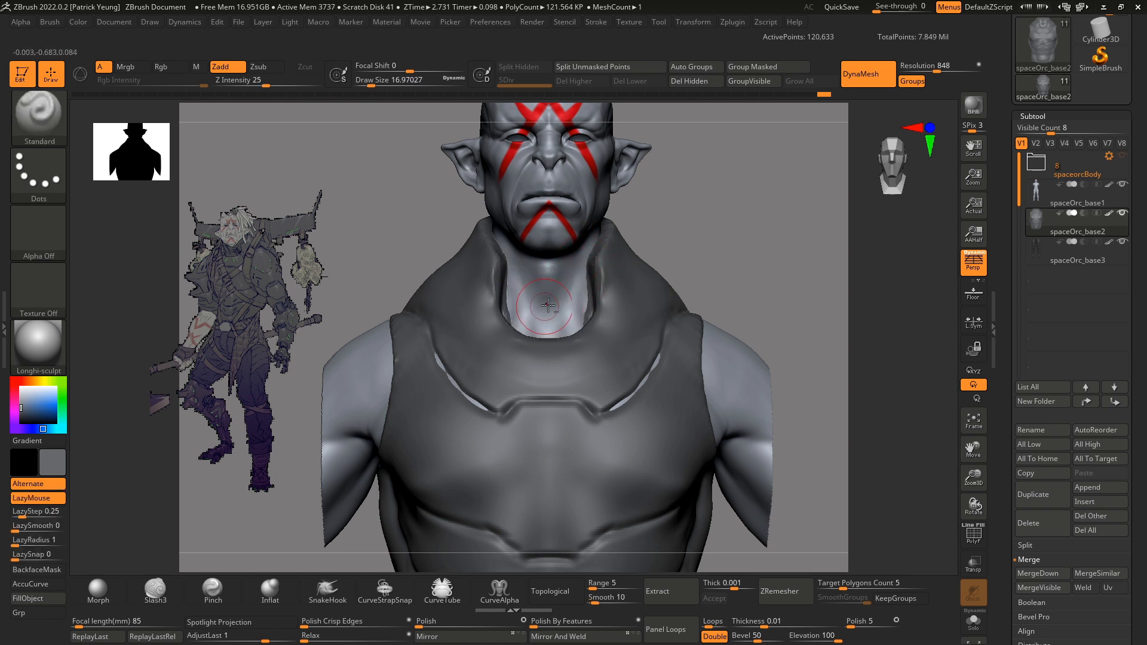
mouse_move(548, 305)
right_mouse_down("shift")
mouse_move(550, 282)
mouse_move(768, 299)
mouse_move(729, 340)
mouse_move(768, 384)
mouse_move(760, 396)
mouse_move(759, 344)
right_mouse_up("shift")
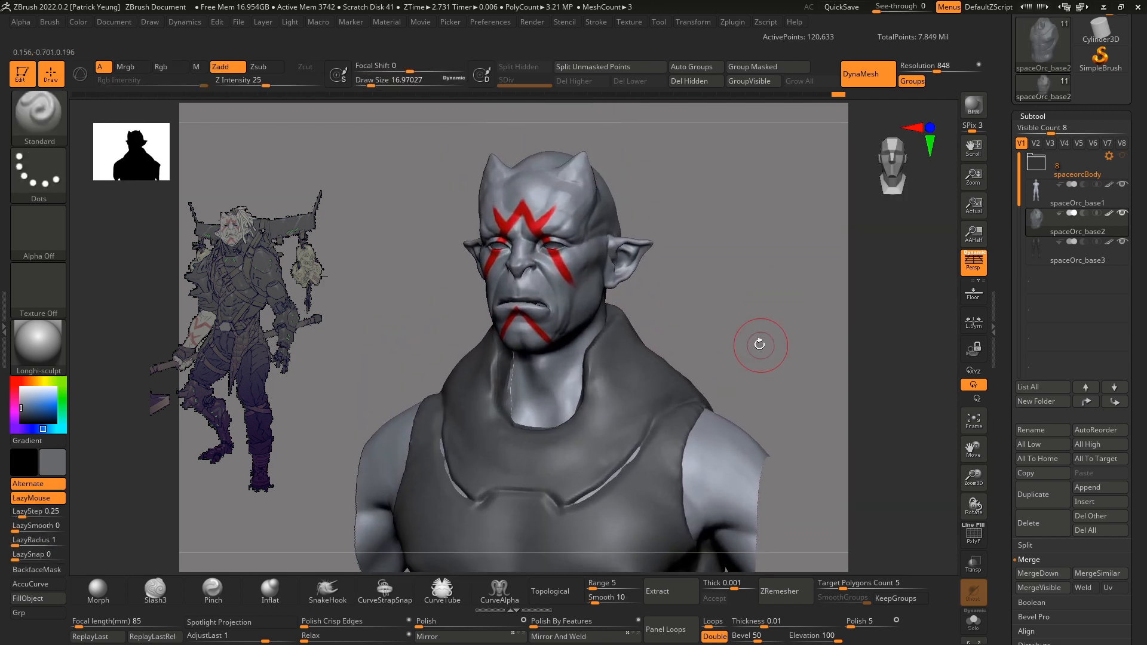
- Reshape the collar's opening and upper edge with the Move brush at about 14 to 51, using AccuCurve for part of the work
key("b")
key("m")
key("v")
key("s")
left_click_drag(599, 361, 594, 364)
mouse_move(698, 343)
right_mouse_down()
mouse_move(742, 338)
mouse_move(721, 335)
right_mouse_up()
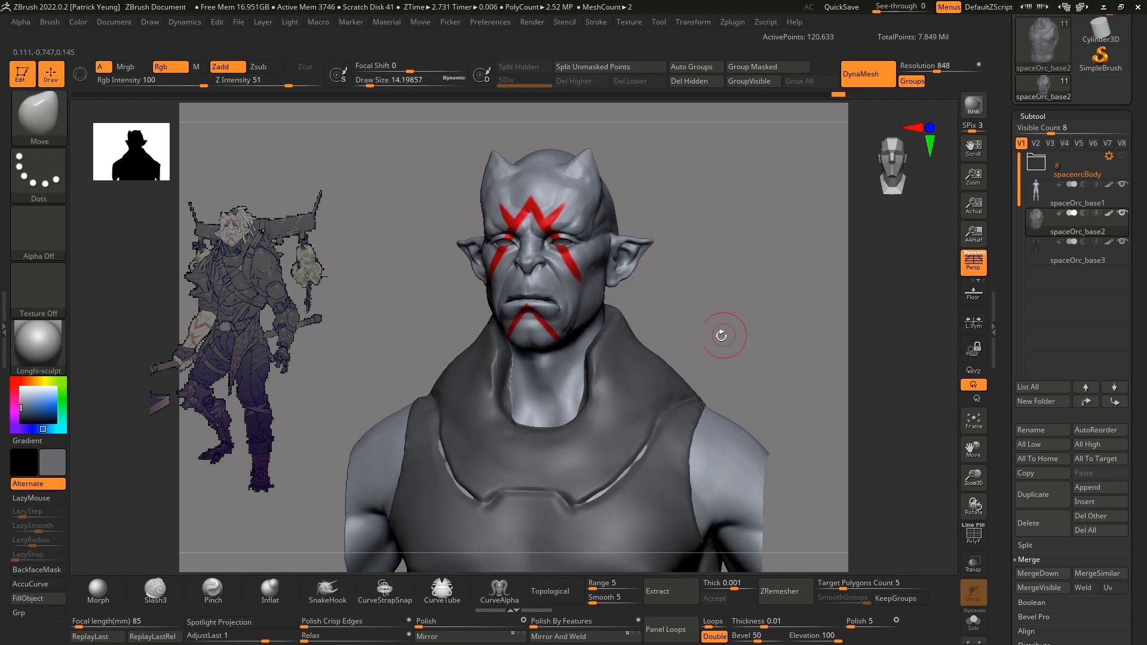
left_click(48, 581)
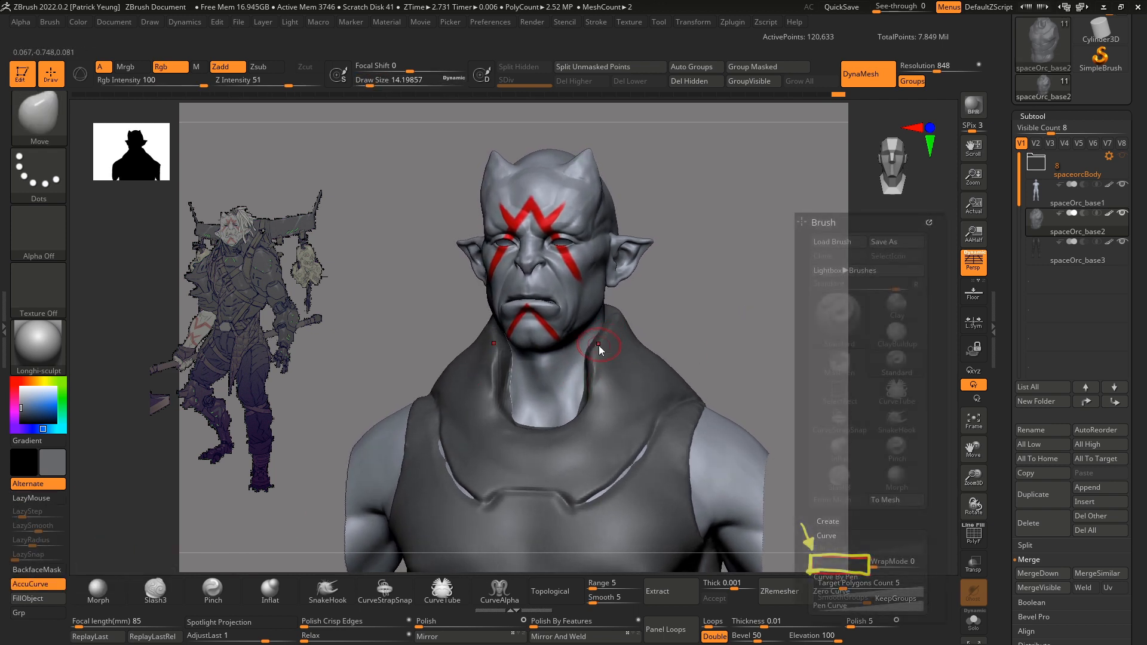
mouse_move(589, 347)
right_mouse_down()
mouse_move(740, 327)
mouse_move(595, 326)
right_mouse_up()
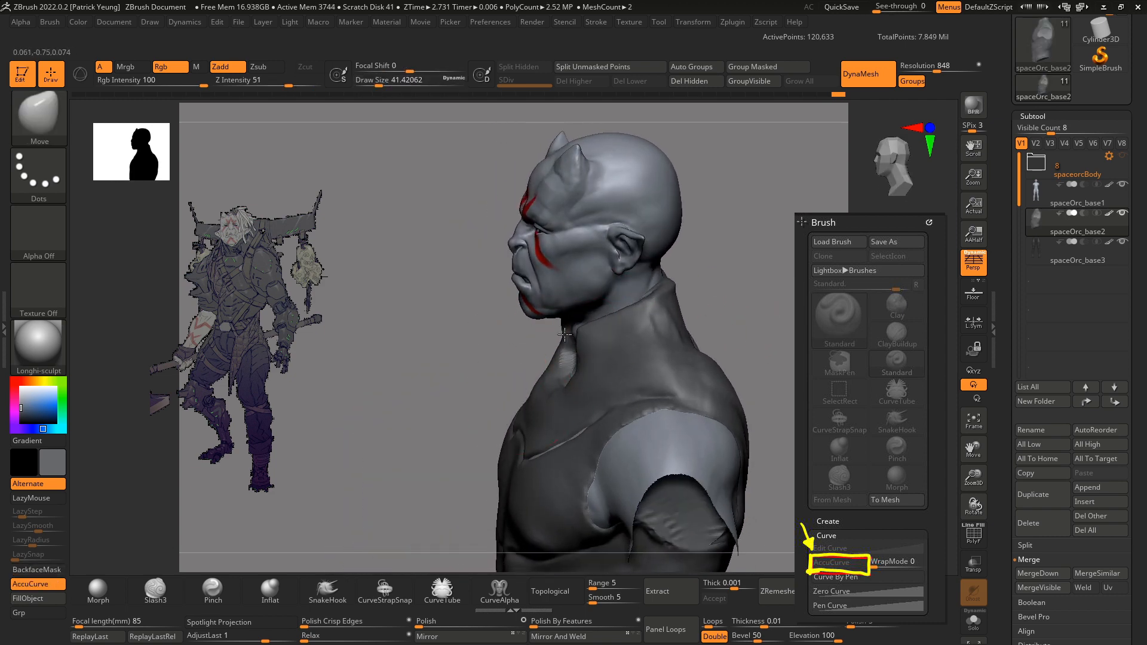
mouse_move(546, 354)
right_mouse_down()
mouse_move(701, 299)
mouse_move(750, 328)
mouse_move(556, 344)
mouse_move(755, 323)
mouse_move(559, 338)
right_mouse_up()
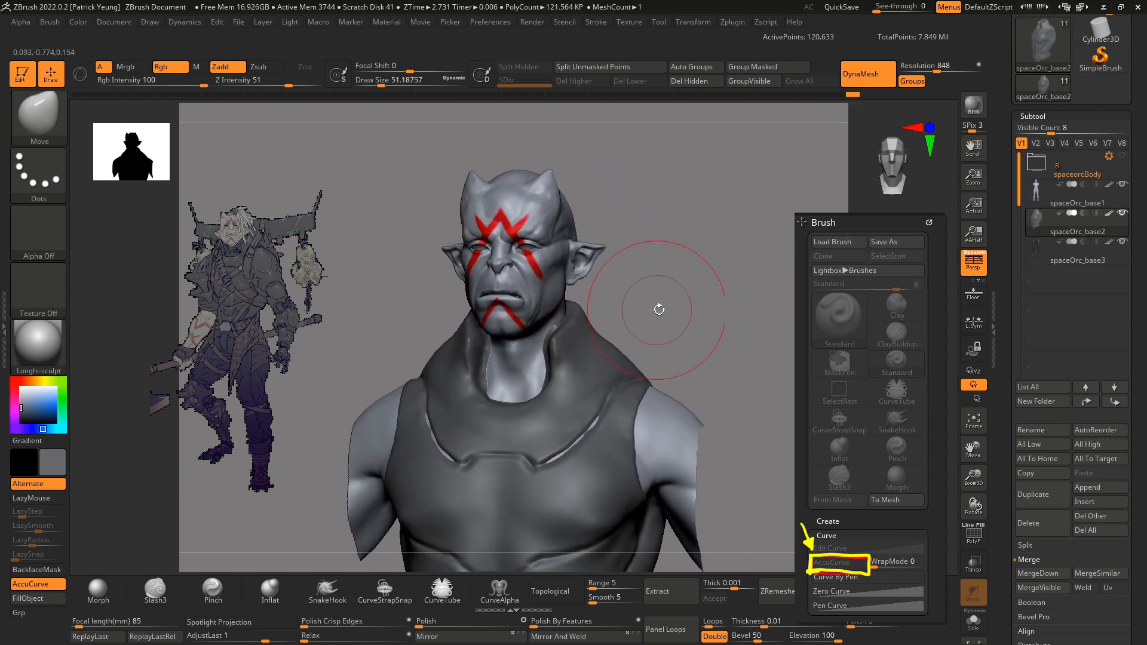
right_click_drag(659, 309, 630, 352)
left_click(37, 584)
- Adjust the garment's back and side silhouette with the Move brush at draw sizes of about 49 and 59
mouse_move(770, 352)
right_mouse_down()
mouse_move(710, 373)
mouse_move(701, 365)
right_mouse_up()
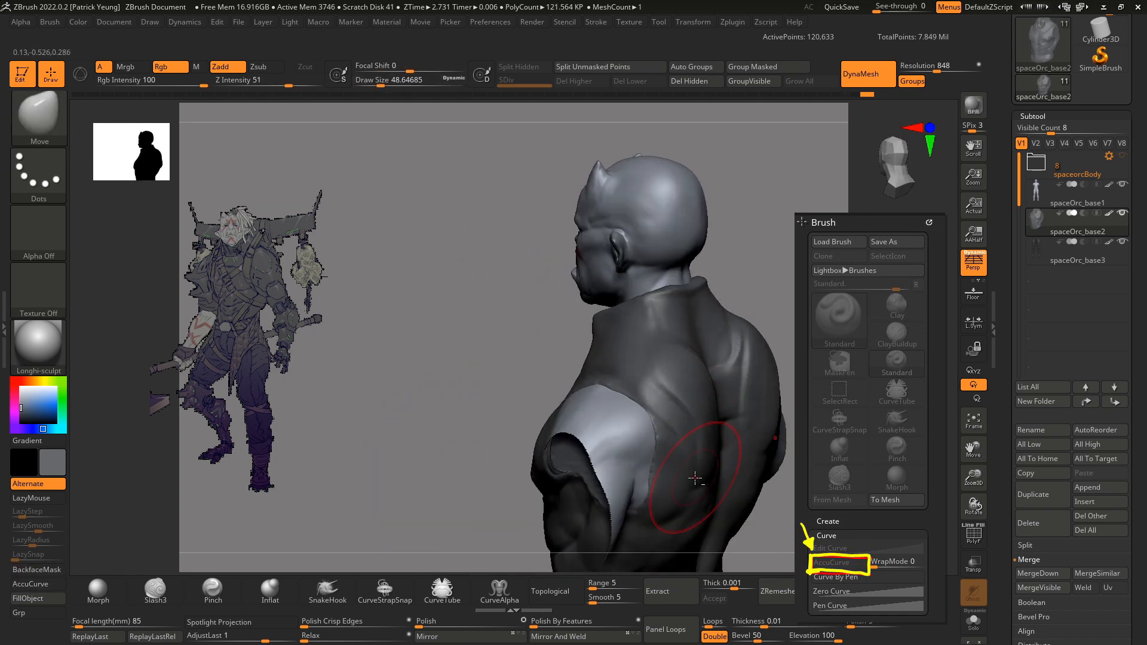
mouse_move(695, 478)
right_mouse_down()
mouse_move(742, 281)
mouse_move(621, 369)
right_mouse_up()
key("s")
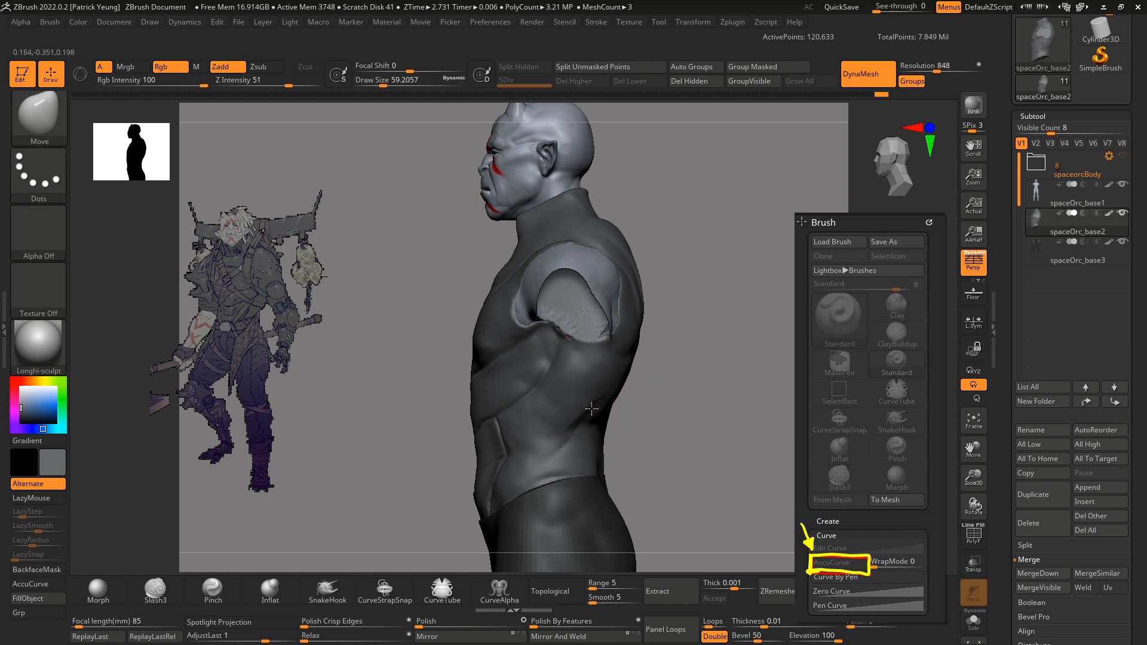
mouse_move(591, 408)
right_mouse_down()
mouse_move(683, 425)
mouse_move(758, 410)
mouse_move(768, 384)
mouse_move(739, 321)
mouse_move(605, 329)
right_mouse_up()
key("s")
left_click_drag(605, 330, 592, 330)
mouse_move(627, 327)
right_mouse_down()
mouse_move(707, 279)
mouse_move(575, 338)
right_mouse_up()
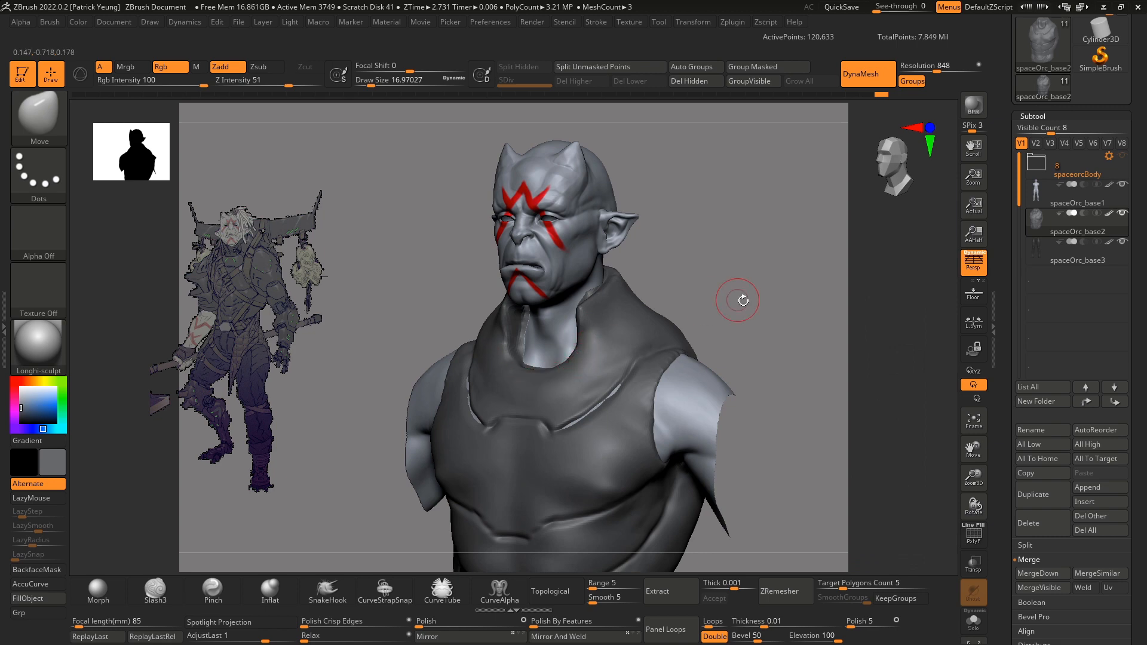
right_click_drag(743, 300, 574, 397)
key("b")
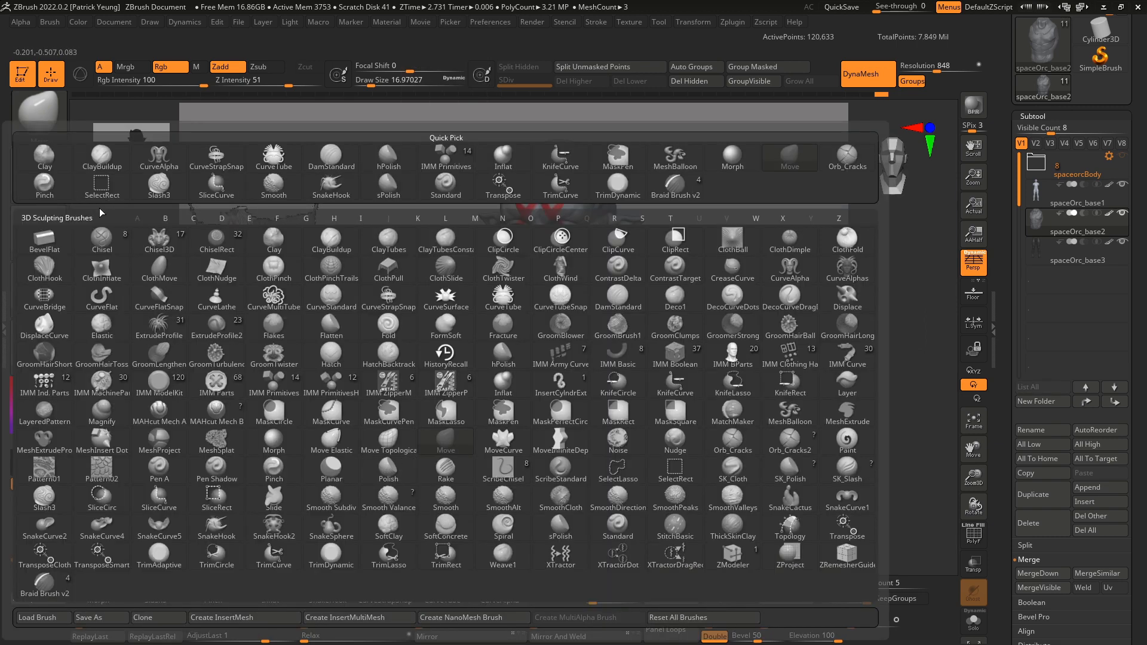
left_click(848, 159)
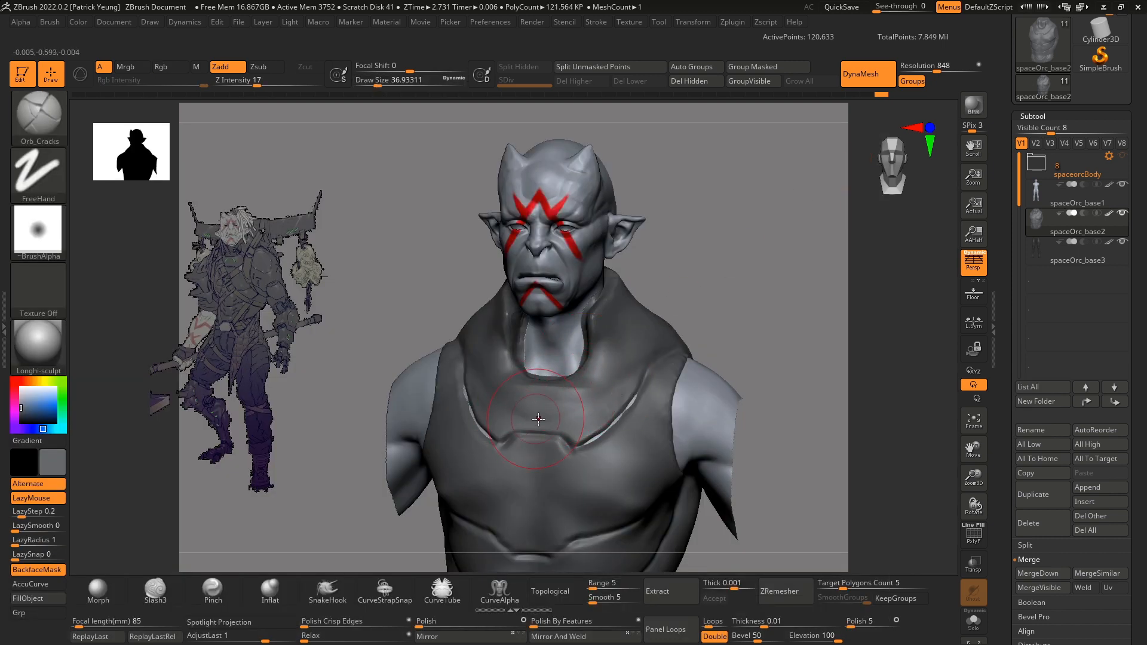
mouse_move(795, 348)
left_mouse_down()
mouse_move(593, 406)
mouse_move(768, 351)
mouse_move(714, 312)
mouse_move(687, 325)
left_mouse_up()
- Adjust the front edges of the collar opening beneath the jaw with the Move brush at about 27
key("b")
key("m")
key("v")
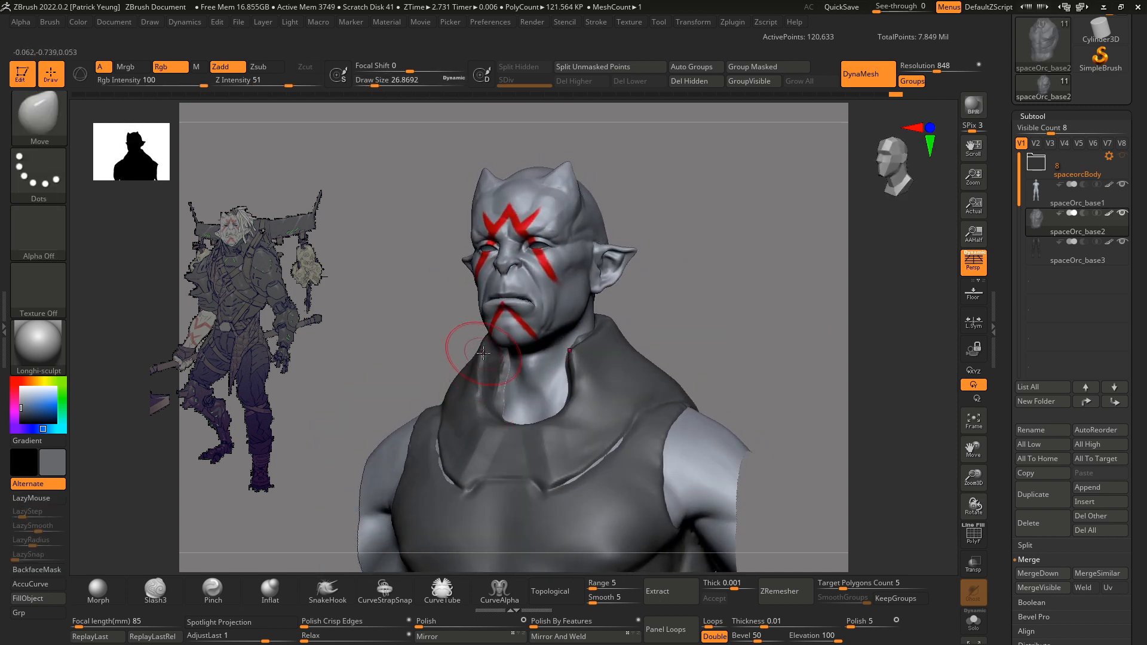
left_click_drag(483, 353, 479, 356)
mouse_move(675, 347)
left_mouse_down("shift")
mouse_move(732, 340)
mouse_move(720, 349)
mouse_move(738, 336)
mouse_move(674, 349)
mouse_move(663, 334)
left_mouse_up("shift")
- Flatten the front and sides of the collar into faceted planes with TrimDynamic at about 13
key("b")
key("t")
key("d")
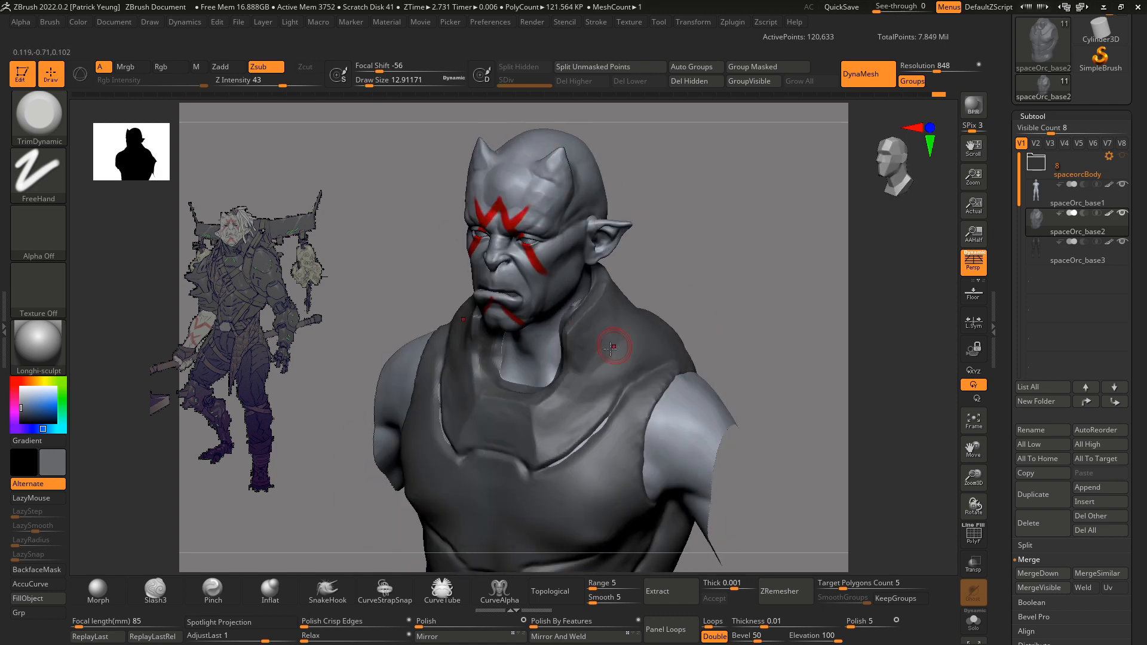
key("s")
left_click_drag(590, 330, 597, 330)
left_click_drag(725, 311, 749, 326)
- Reshape the torso garment's outline from the front with the Move brush at about 68
mouse_move(693, 352)
left_mouse_down("shift")
mouse_move(743, 359)
mouse_move(775, 335)
mouse_move(768, 349)
mouse_move(548, 297)
left_mouse_up("shift")
key("s")
left_click_drag(340, 475, 477, 460)
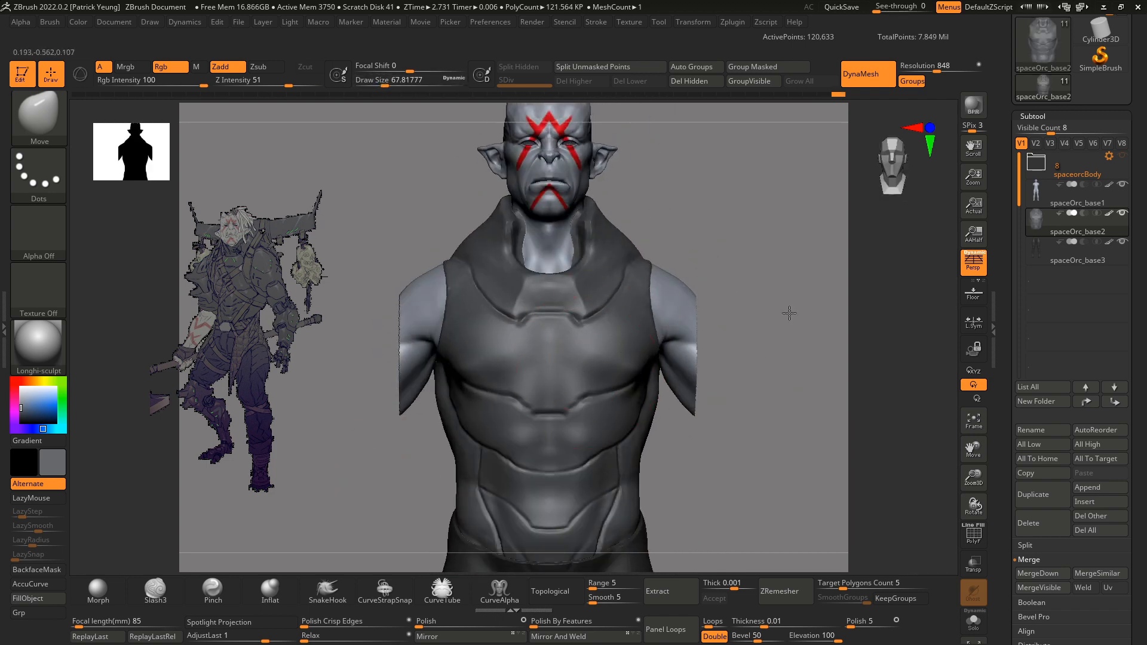
mouse_move(789, 313)
left_mouse_down("alt")
mouse_move(791, 394)
mouse_move(746, 391)
left_mouse_up("alt")
- Flatten the chest into broader planes with TrimDynamic at draw sizes of about 23 to 25
key("s")
key("b")
key("t")
key("d")
left_click_drag(598, 366, 538, 358)
key("s")
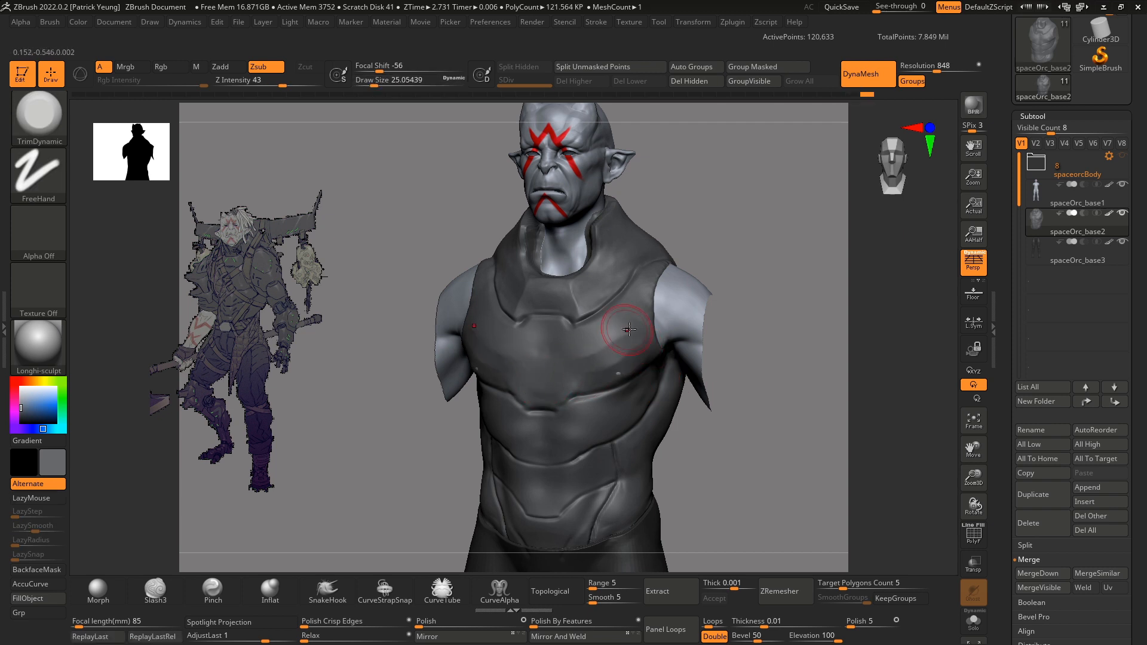
key("s")
left_click_drag(561, 340, 551, 332)
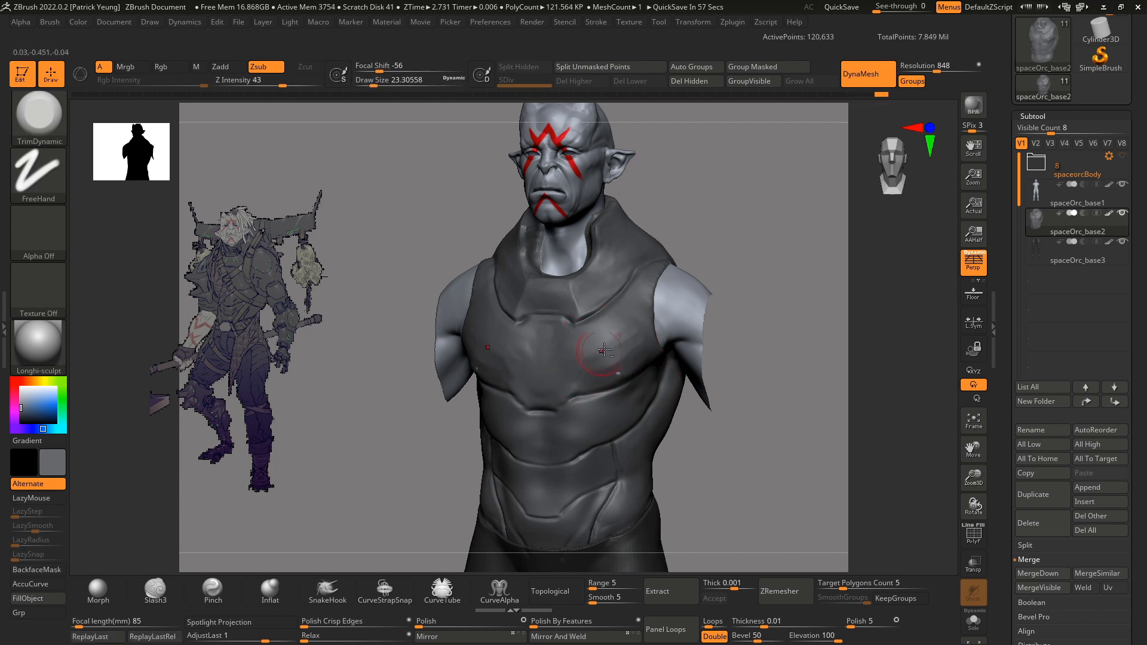
- Adjust the chest volume and abdominal panel lines with the Move brush at about 80, 56 and 33
key("b")
key("m")
key("v")
left_click_drag(776, 379, 769, 317, "alt")
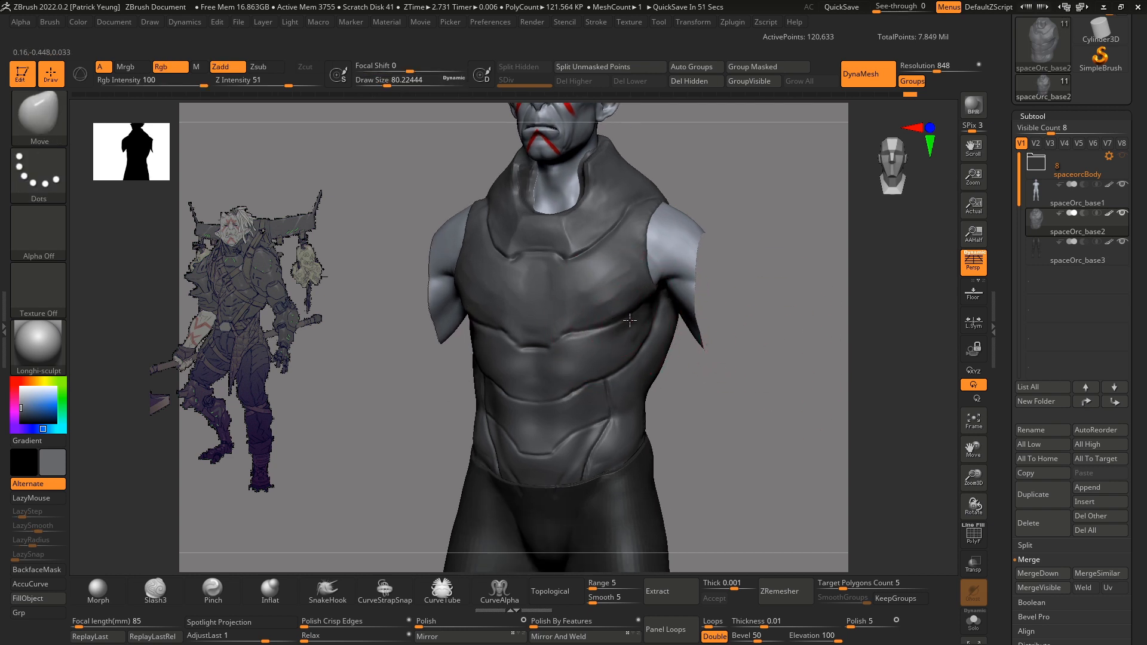
right_click_drag(599, 328, 579, 320)
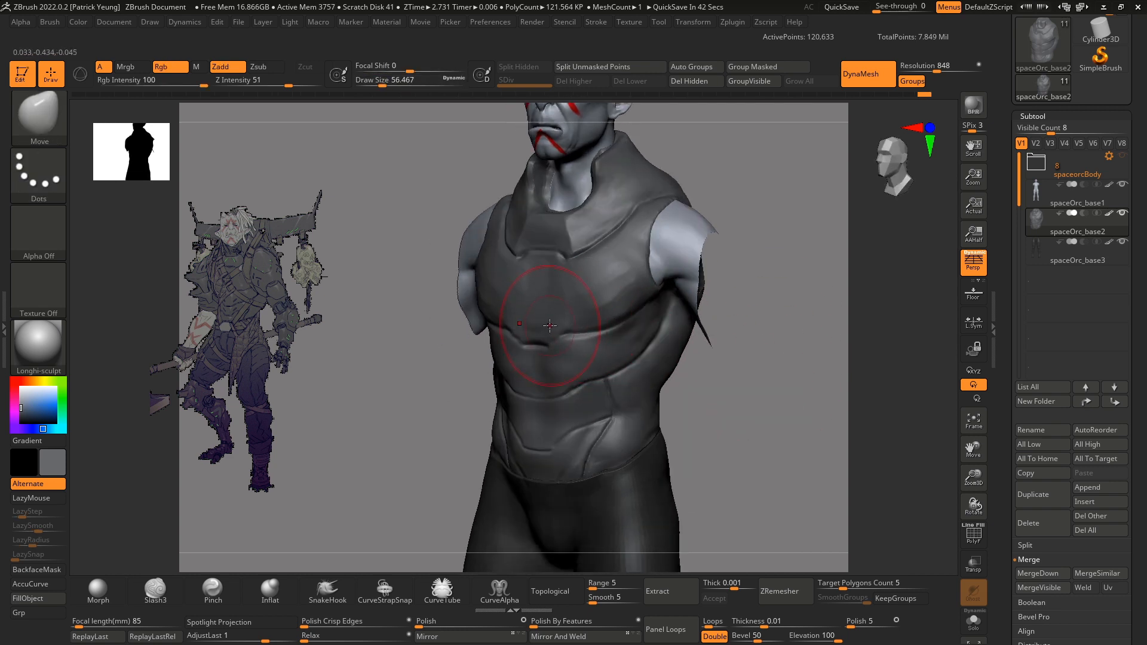
key("s")
left_click_drag(540, 371, 537, 371)
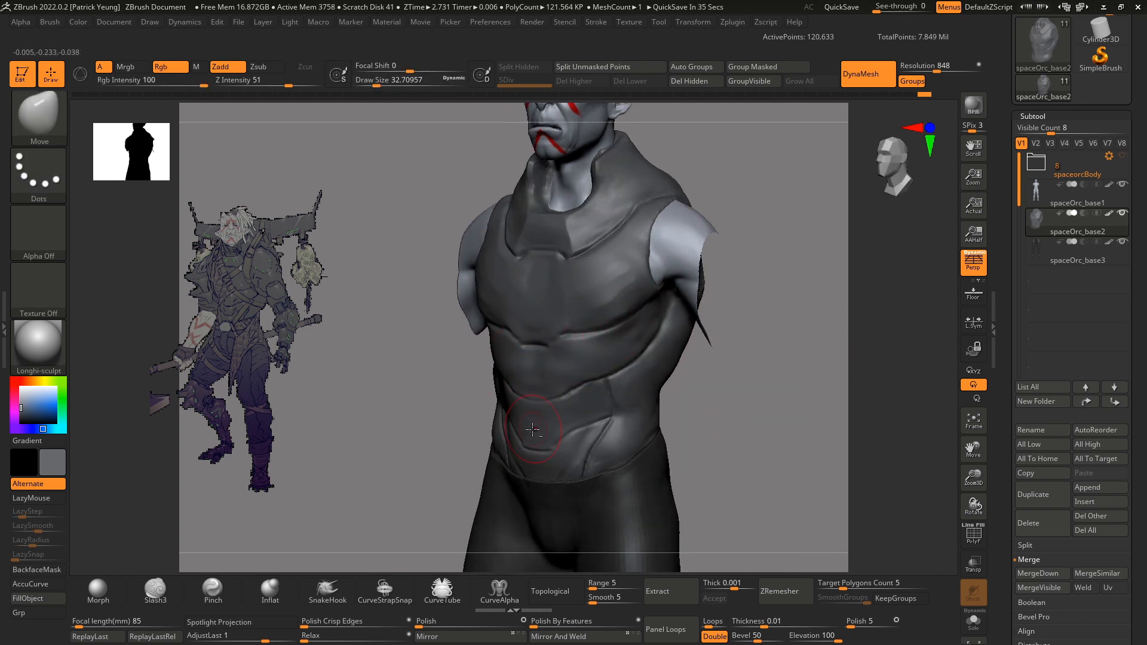
mouse_move(770, 395)
left_mouse_down()
mouse_move(796, 402)
mouse_move(766, 455)
left_mouse_up()
- Flatten the upper chest just below the collar's notched panel line with TrimDynamic at about 17
key("b")
key("t")
key("d")
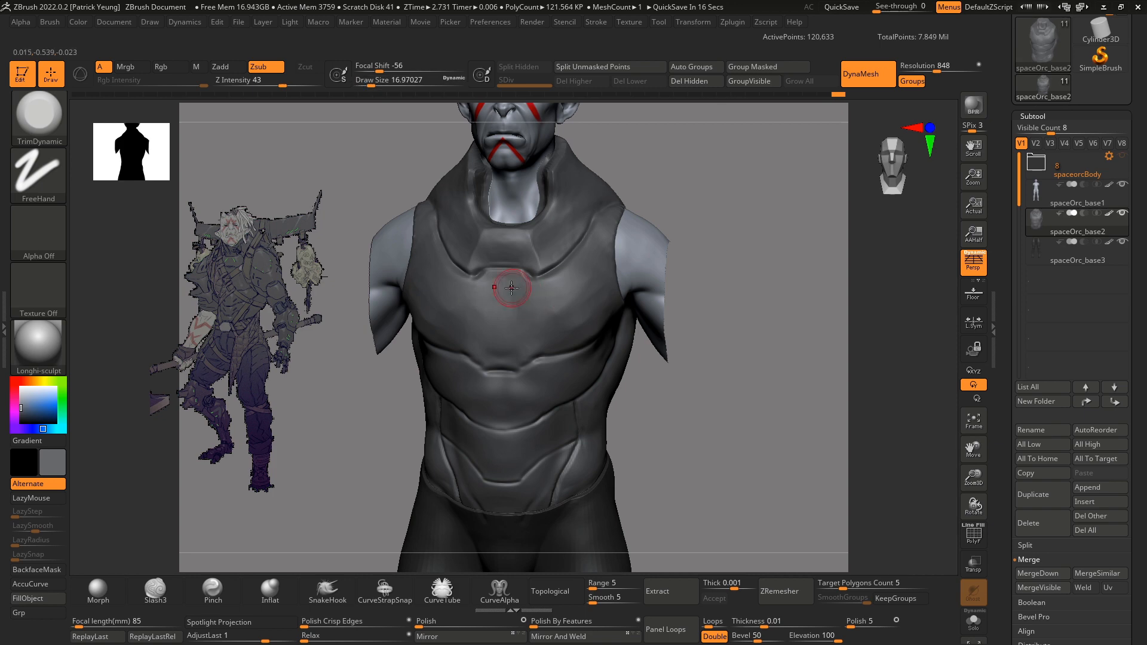
mouse_move(672, 290)
left_mouse_down("alt")
mouse_move(689, 466)
mouse_move(763, 423)
mouse_move(770, 454)
mouse_move(791, 411)
left_mouse_up("alt")
- Cut a mirrored pair of diagonal seams across the front of the collar with the Slash3 brush
key("b")
key("d")
key("s")
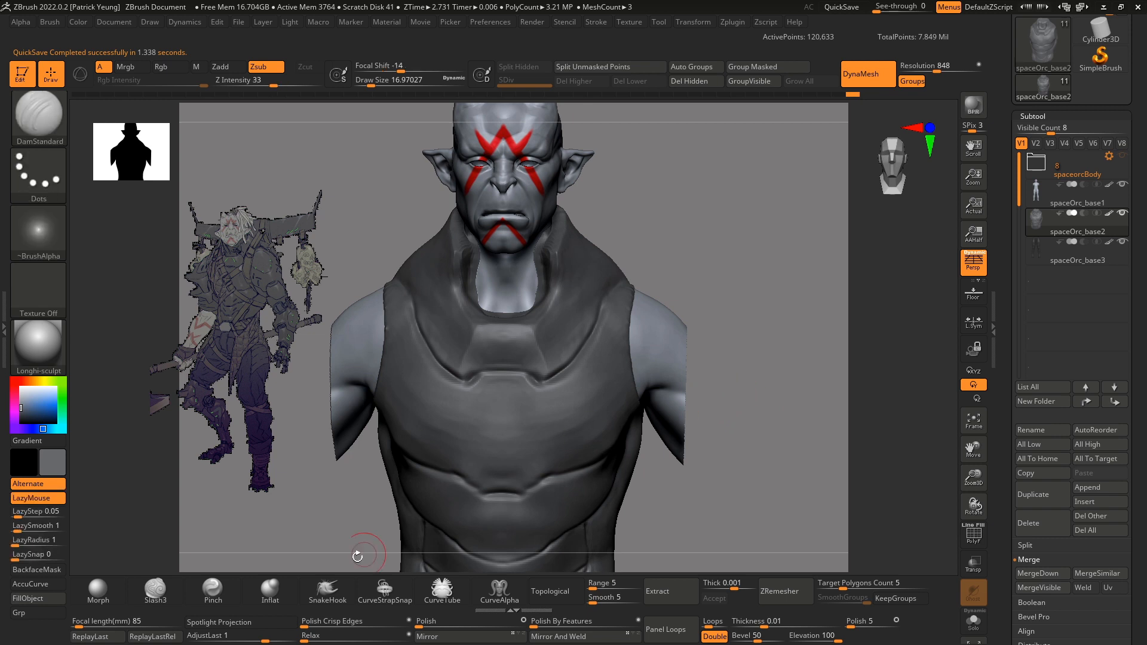
left_click(172, 589)
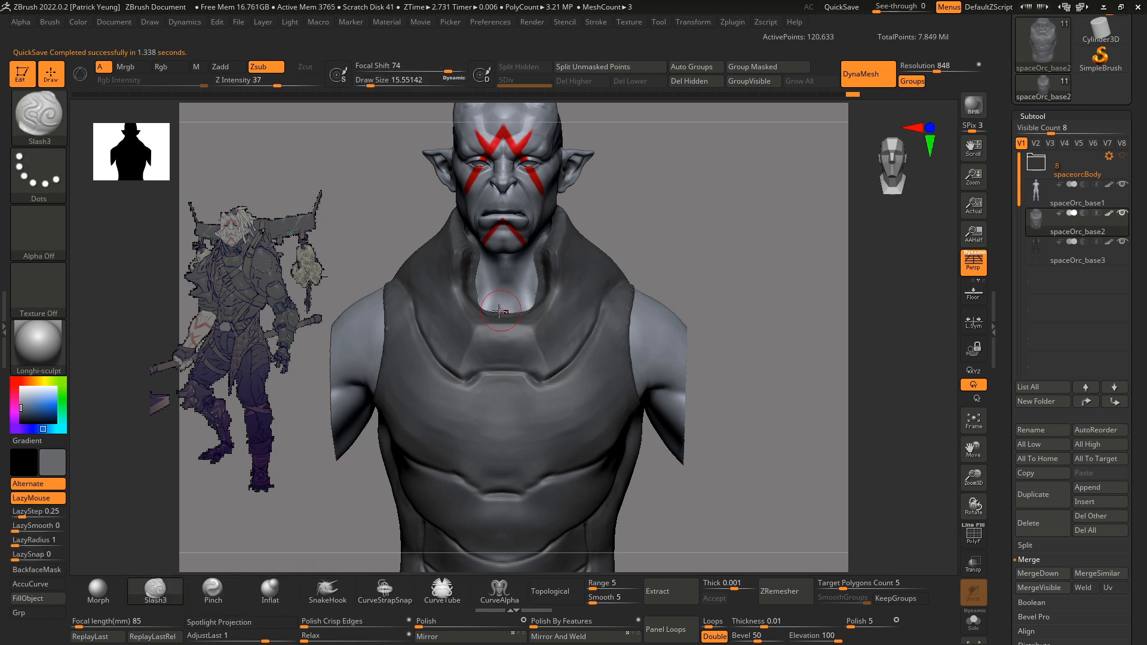
mouse_move(741, 322)
left_mouse_down("shift")
mouse_move(775, 312)
mouse_move(704, 313)
left_mouse_up("shift")
key("s")
left_click_drag(558, 316, 595, 328)
mouse_move(729, 302)
left_mouse_down("shift")
mouse_move(790, 303)
mouse_move(824, 358)
left_mouse_up("shift")
- Build up the lower rim of the collar opening with the Clay brush at about 9.5 and the Standard brush
key("b")
key("c")
key("b")
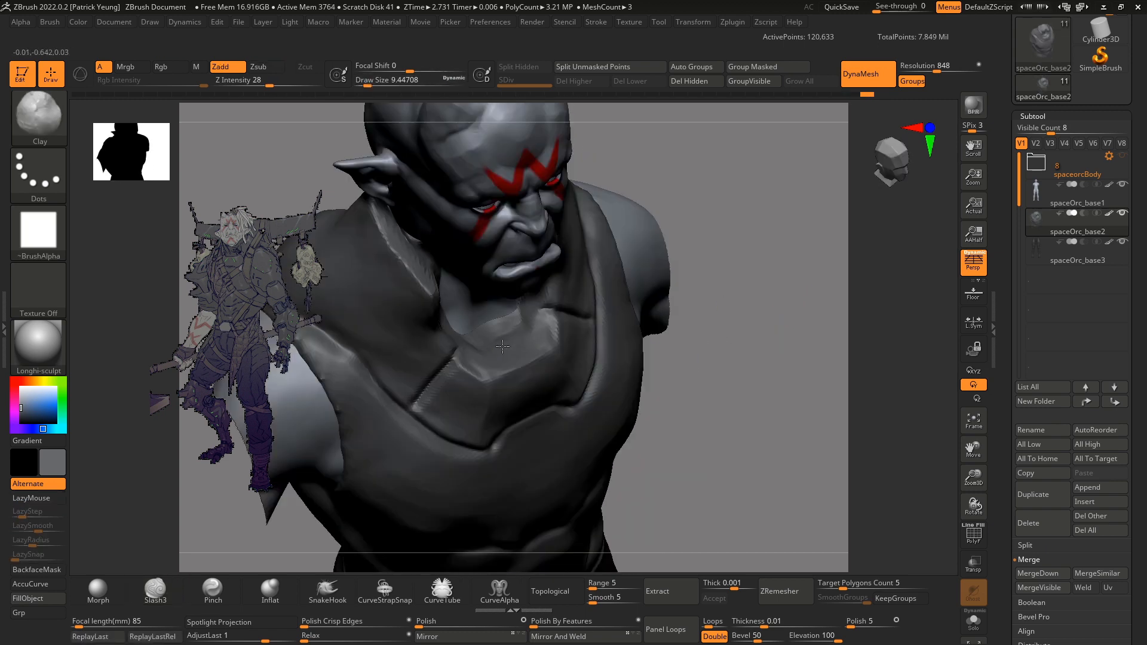
key("b")
key("s")
key("t")
left_click_drag(776, 286, 660, 277)
left_click_drag(746, 277, 794, 347)
- Shape the collar opening's lower edge and the surrounding front collar using the Move brush with AccuCurve at about 14 and 33
key("b")
key("m")
key("v")
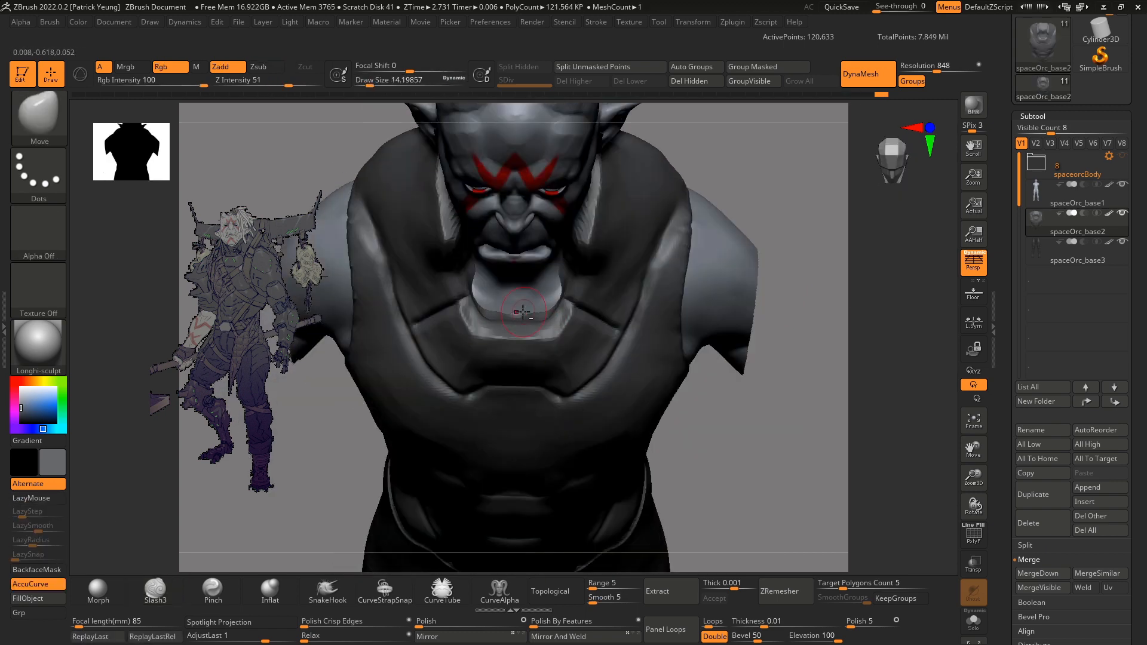
left_click_drag(776, 299, 828, 269)
left_click_drag(526, 332, 525, 323)
mouse_move(746, 320)
left_mouse_down("shift")
mouse_move(780, 320)
mouse_move(747, 334)
mouse_move(788, 346)
left_mouse_up("shift")
key("s")
left_click_drag(603, 365, 612, 366)
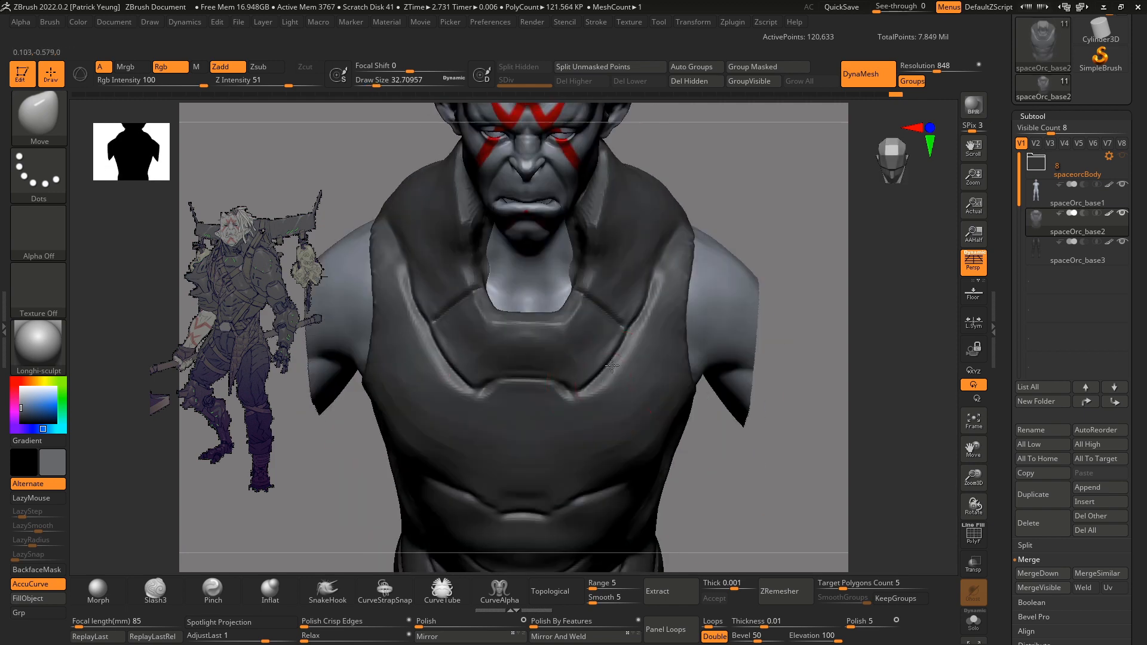
mouse_move(776, 293)
left_mouse_down()
mouse_move(668, 287)
mouse_move(651, 298)
mouse_move(807, 316)
mouse_move(790, 354)
mouse_move(726, 342)
mouse_move(770, 325)
mouse_move(747, 335)
left_mouse_up()
- Refine the front collar and upper torso forms with the Clay and Move brushes
key("b")
key("c")
key("b")
mouse_move(746, 335)
left_mouse_down("alt")
mouse_move(765, 359)
mouse_move(725, 407)
mouse_move(722, 358)
mouse_move(758, 360)
mouse_move(758, 372)
mouse_move(675, 408)
mouse_move(696, 401)
left_mouse_up("alt")
key("b")
key("m")
key("v")
mouse_move(791, 479)
left_mouse_down("alt")
mouse_move(742, 277)
mouse_move(780, 332)
mouse_move(786, 420)
mouse_move(711, 436)
mouse_move(761, 454)
mouse_move(786, 446)
mouse_move(707, 410)
mouse_move(719, 407)
mouse_move(692, 408)
mouse_move(711, 419)
mouse_move(643, 322)
left_mouse_up("alt")
- Cut a curved panel line across the middle of the abdomen and up along the ribs with Slash3 at about 8.4
key("s")
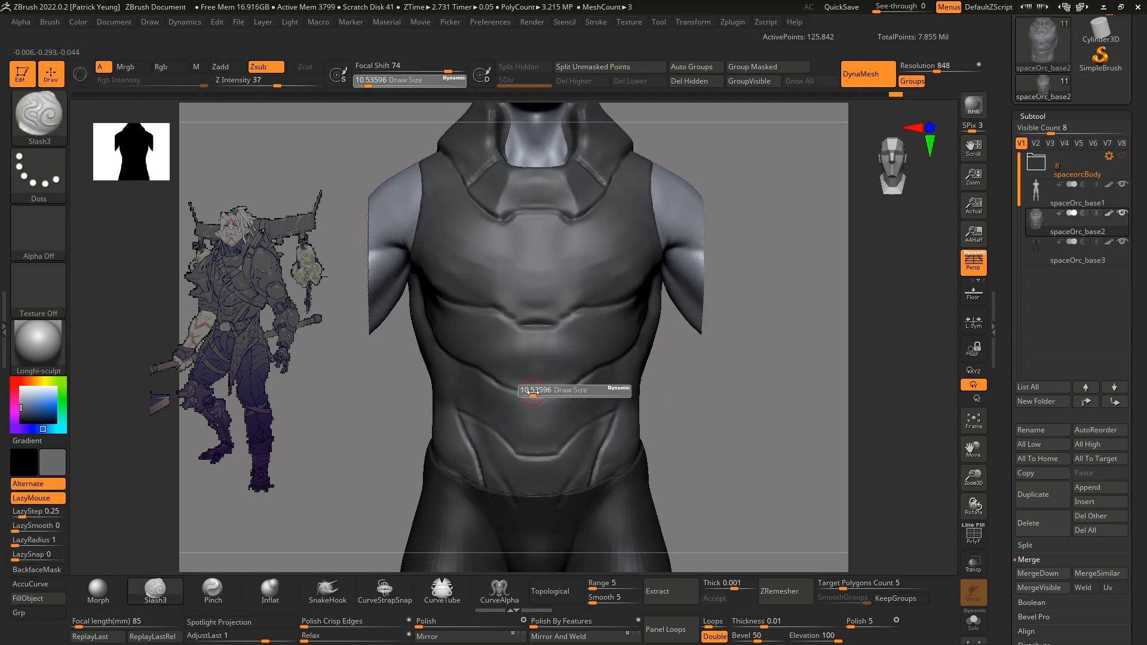
left_click_drag(533, 392, 530, 393)
left_click_drag(517, 392, 567, 390)
mouse_move(714, 431)
left_mouse_down()
mouse_move(668, 432)
mouse_move(747, 432)
left_mouse_up()
key("s")
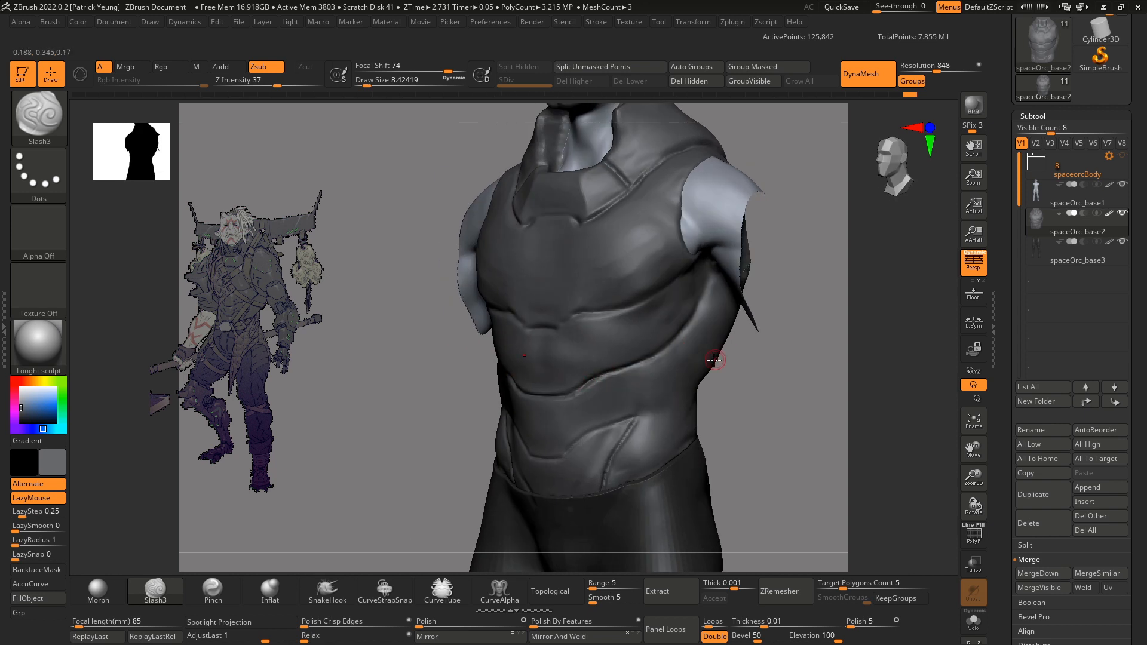
left_click_drag(715, 359, 617, 336)
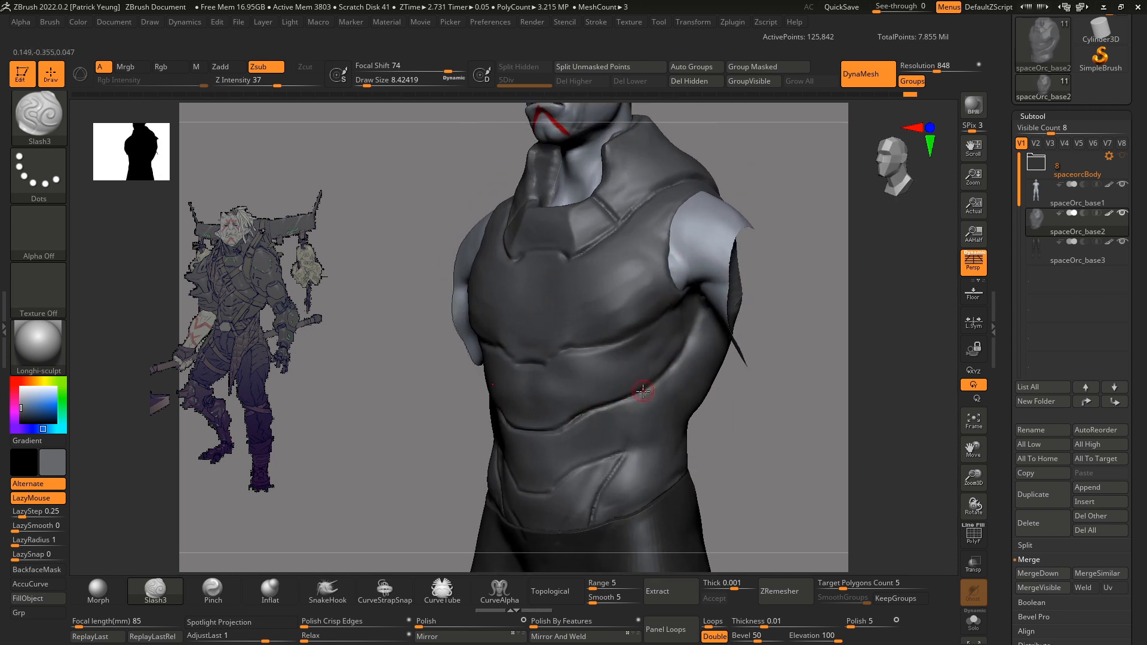
- Build up the abdominal panel below the curved rib line with the Clay brush at about 25 and Z Intensity 17
mouse_move(732, 426)
left_mouse_down()
mouse_move(775, 435)
mouse_move(812, 408)
left_mouse_up()
key("b")
key("c")
key("l")
key("s")
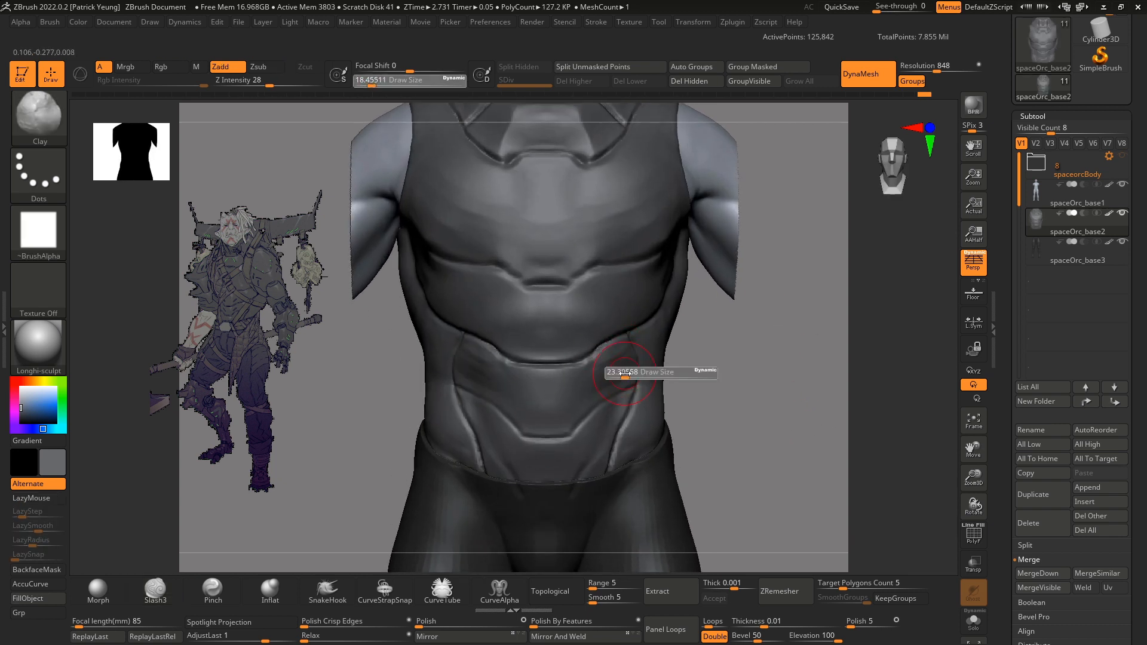
left_click_drag(621, 378, 625, 377)
left_click(257, 82)
left_click_drag(770, 422, 779, 415, "alt")
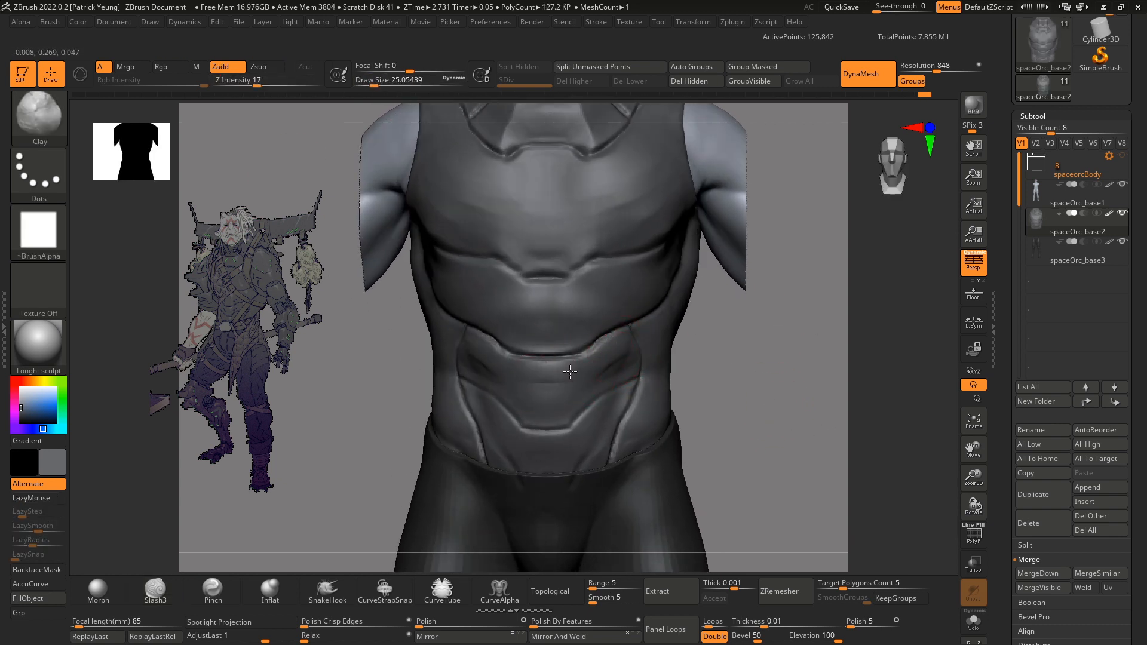
left_click_drag(538, 383, 566, 379)
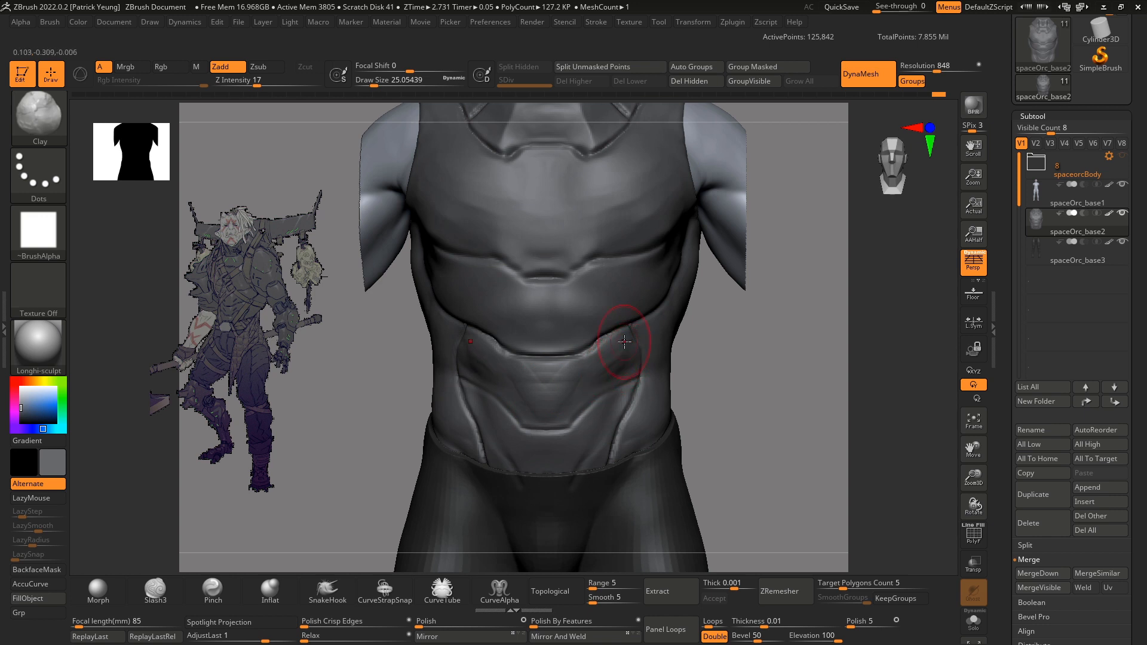
- Undo the last Clay stroke and refine the abdomen and chest panels with the Clay brush at about 23, Z Intensity 17
key("ctrl+z")
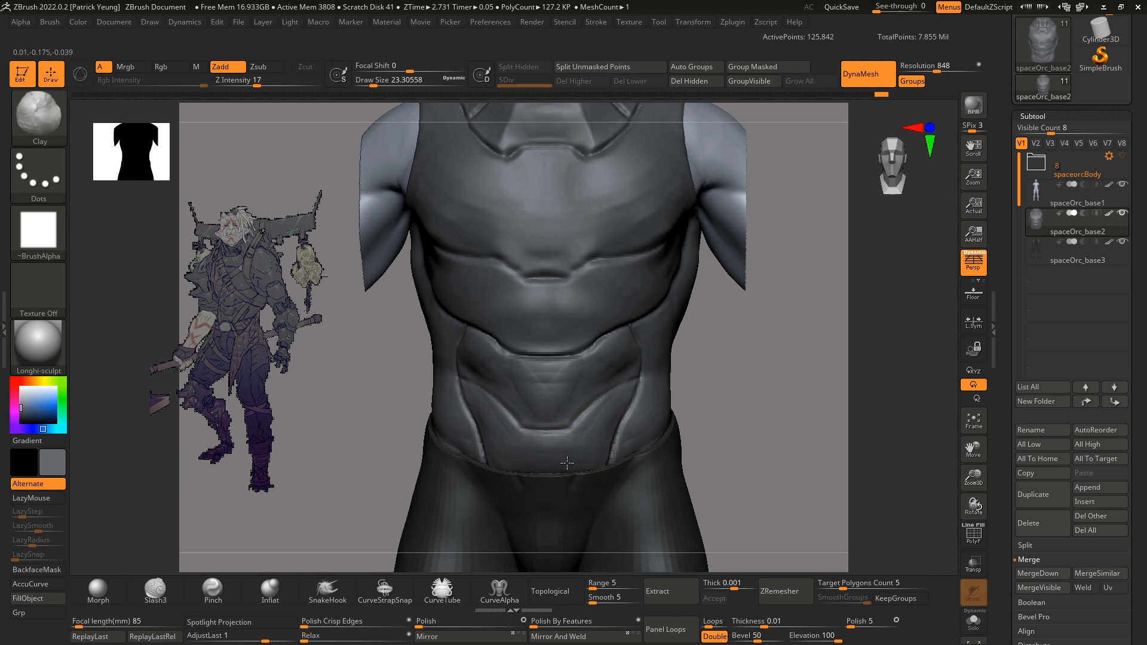
left_click_drag(736, 369, 743, 443, "alt")
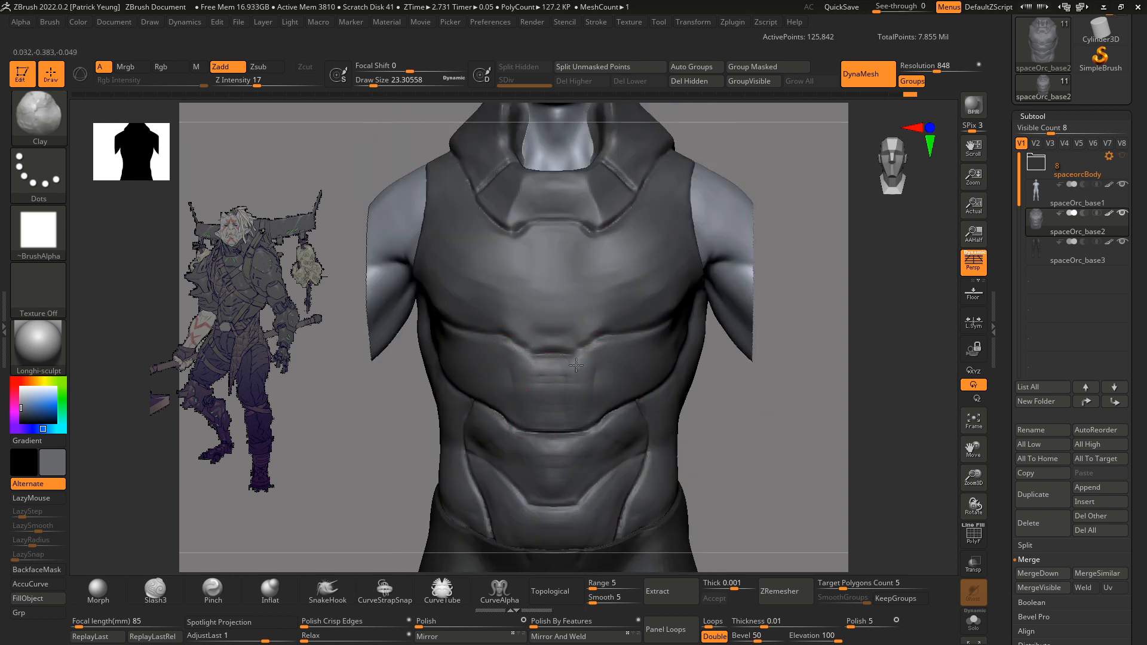
right_click_drag(615, 393, 601, 353)
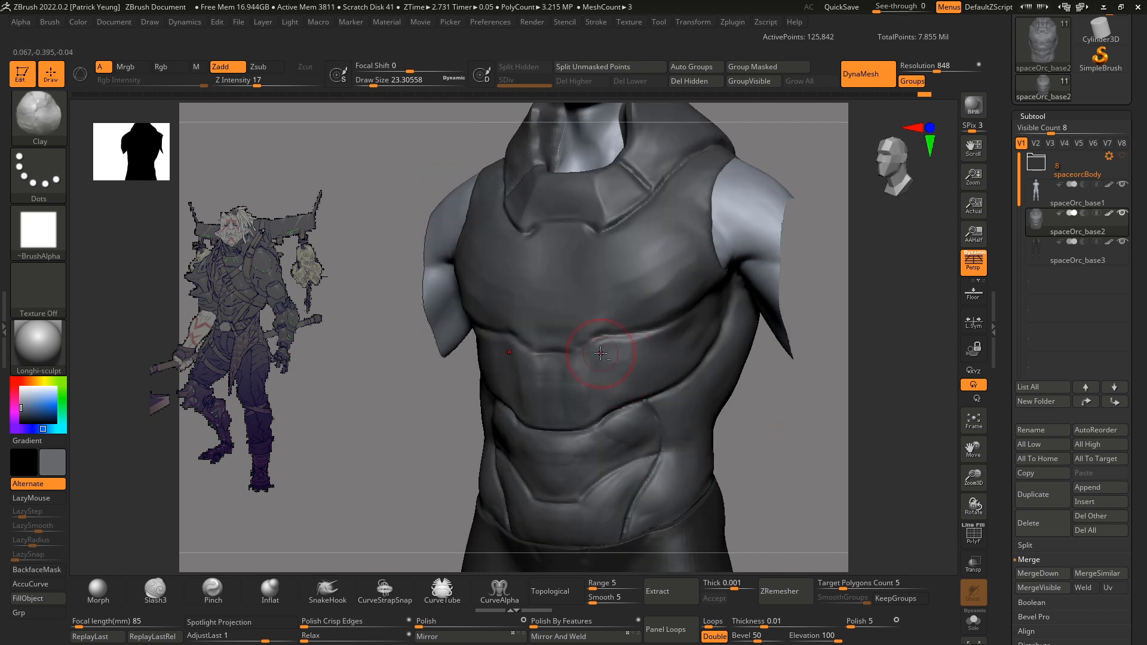
right_click_drag(620, 391, 550, 361)
mouse_move(581, 445)
right_mouse_down()
mouse_move(602, 358)
mouse_move(660, 371)
right_mouse_up()
right_click_drag(605, 412, 750, 445, "ctrl")
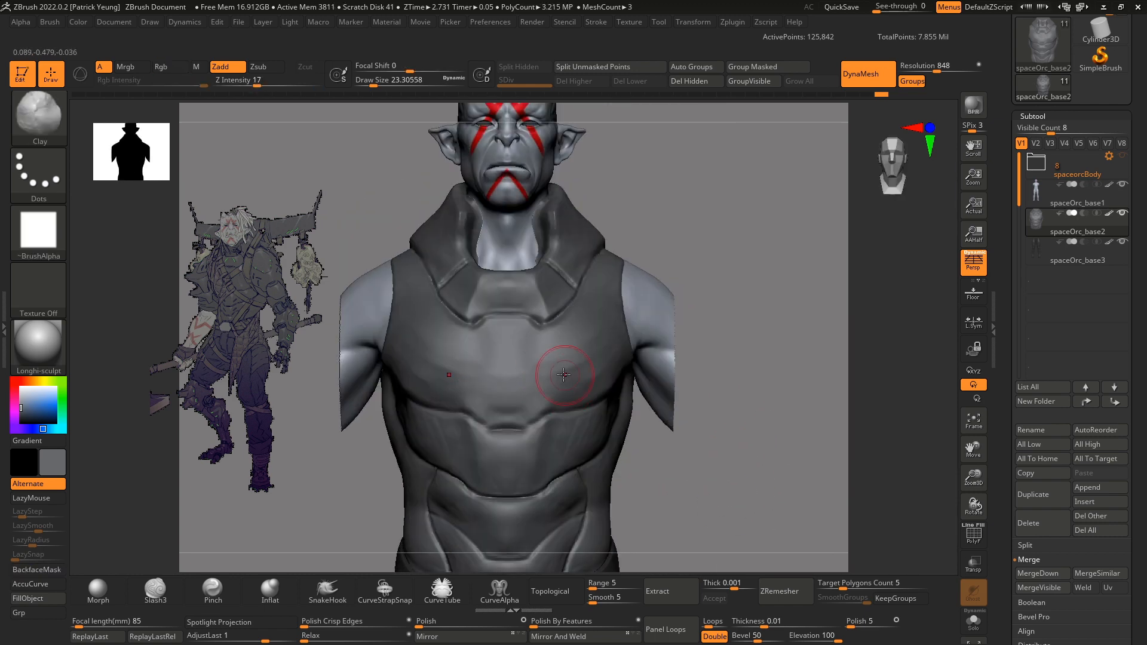
left_click(563, 374)
mouse_move(563, 346)
right_mouse_down()
mouse_move(706, 317)
mouse_move(711, 456)
mouse_move(724, 388)
mouse_move(617, 379)
mouse_move(562, 418)
mouse_move(578, 353)
mouse_move(529, 370)
mouse_move(813, 329)
mouse_move(760, 402)
mouse_move(737, 478)
right_mouse_up()
- Set the Move brush to about 56, then make the spaceOrc_base1 body active and unhide its hidden parts
key("b")
key("m")
key("v")
key("bracketright")
left_click(1043, 203)
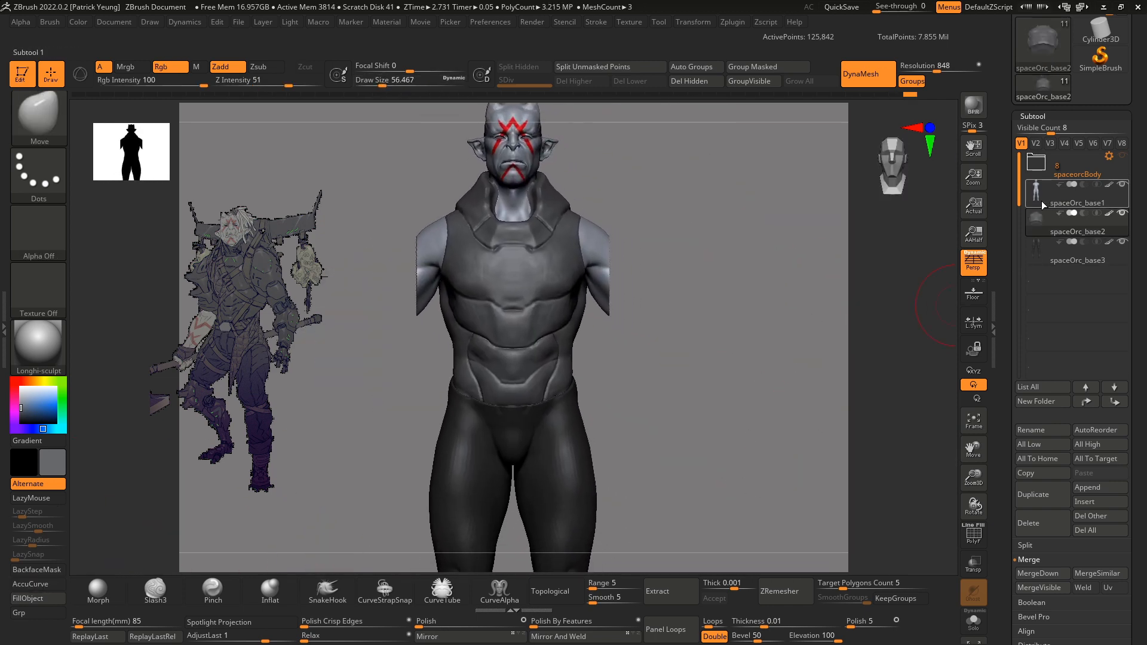
left_click(1039, 199)
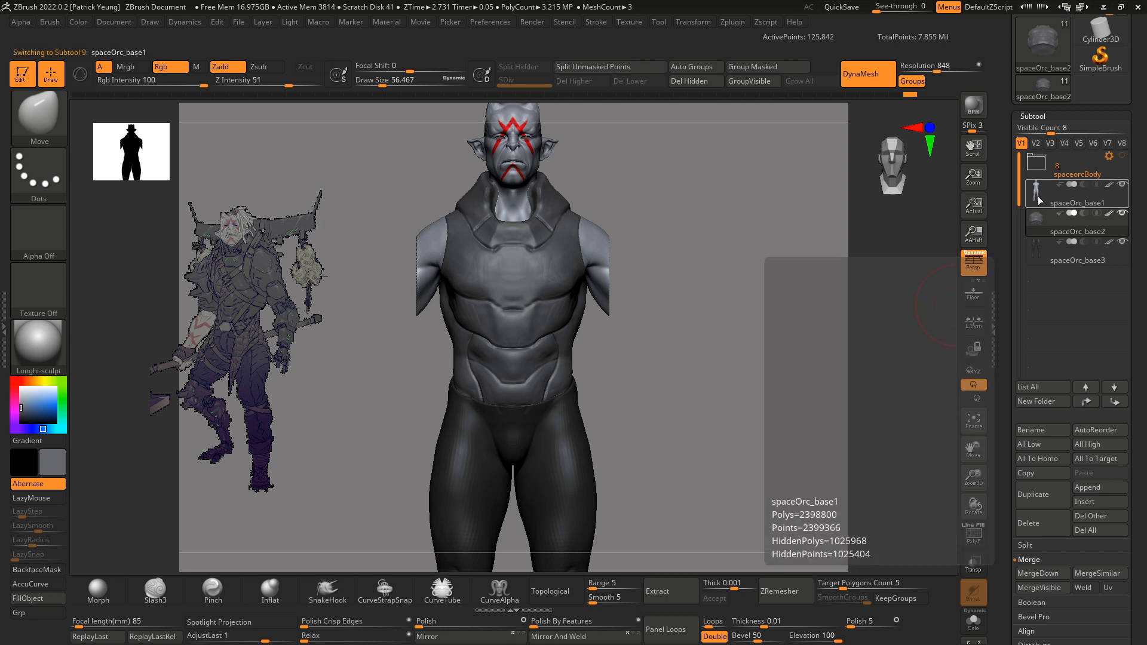
right_click_drag(734, 427, 729, 440, "alt")
left_click(736, 456, "ctrl+shift")
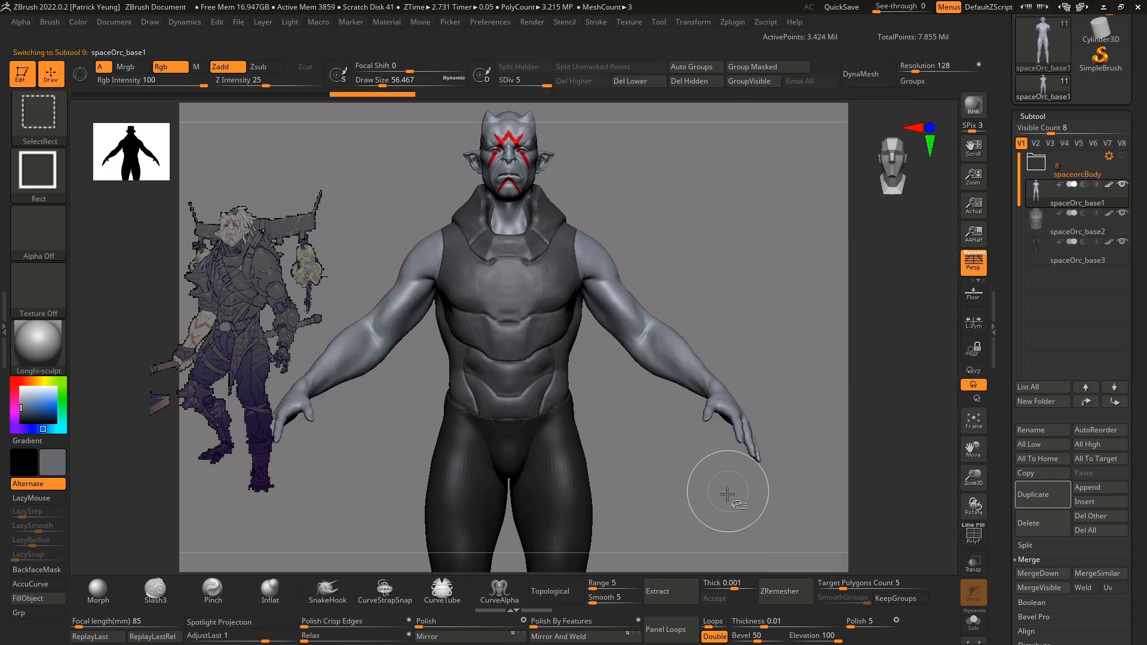
mouse_move(706, 512)
right_mouse_down("ctrl")
mouse_move(711, 468)
mouse_move(721, 496)
right_mouse_up("ctrl")
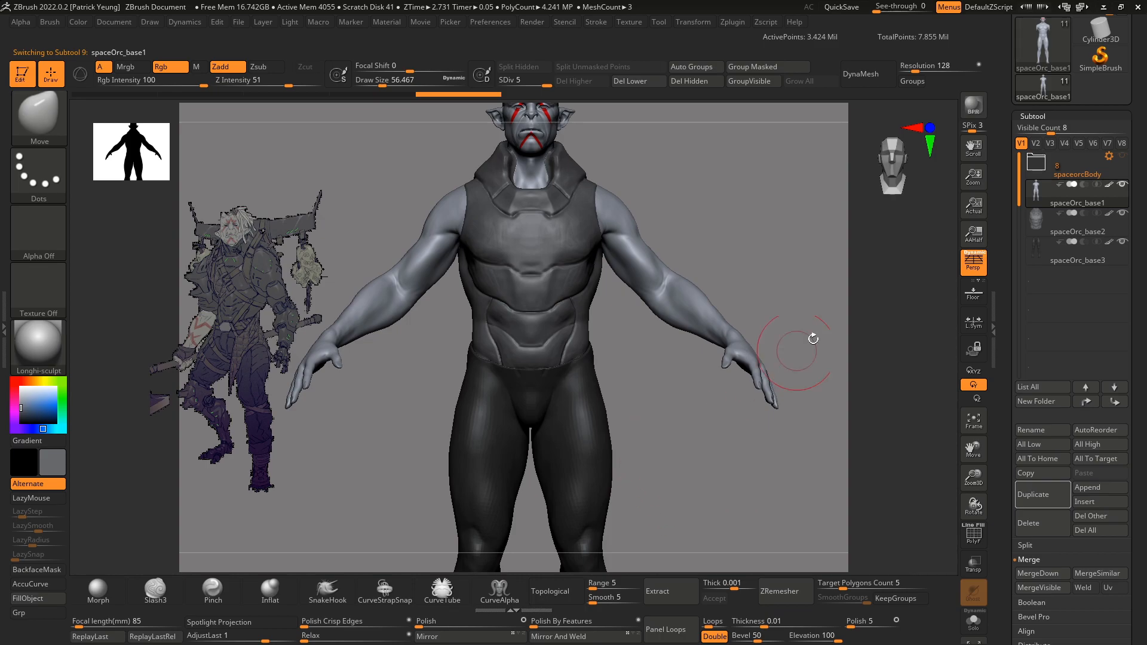